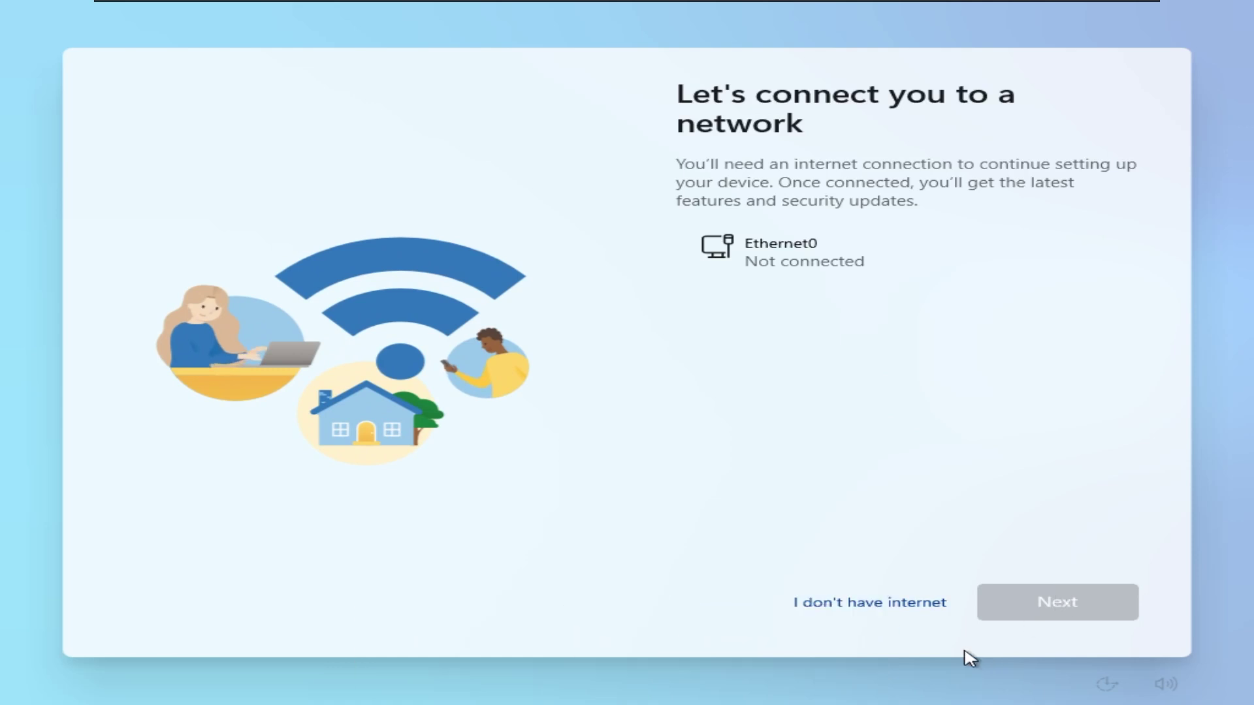
Continue the limited setup without internet and create a local account with the user's name and a blank password.
left_click(899, 607)
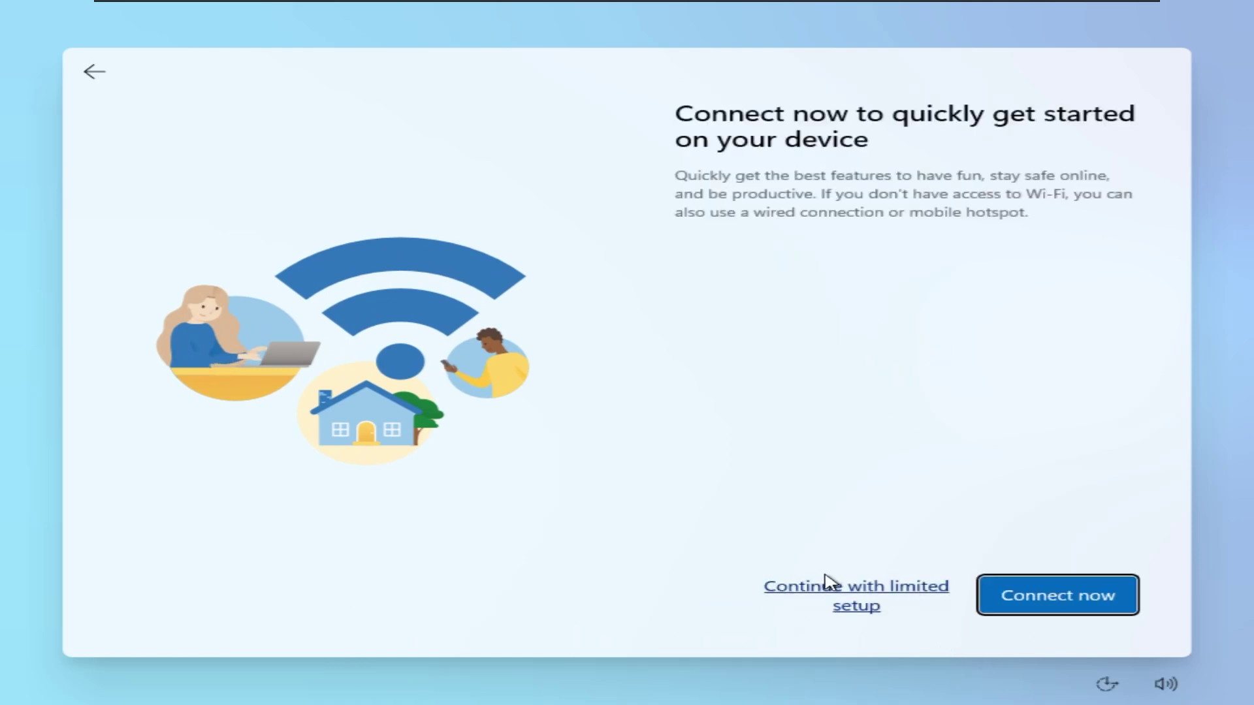
left_click(820, 596)
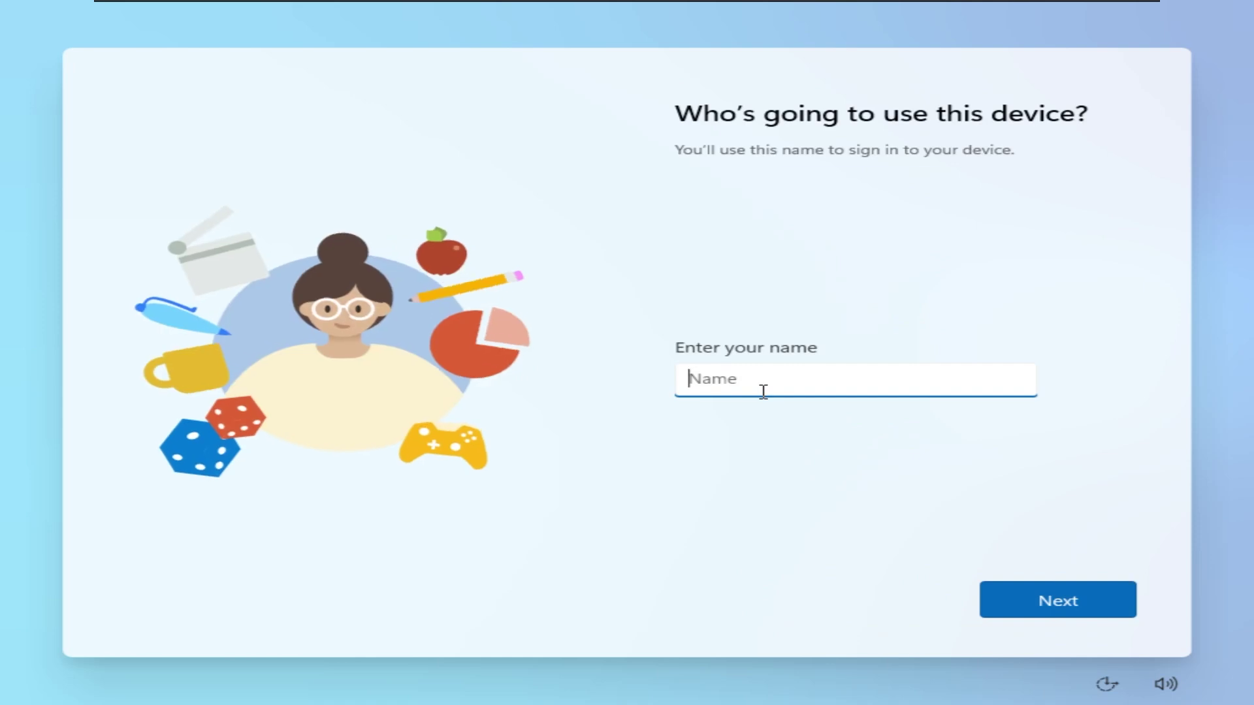
type("XPower7125")
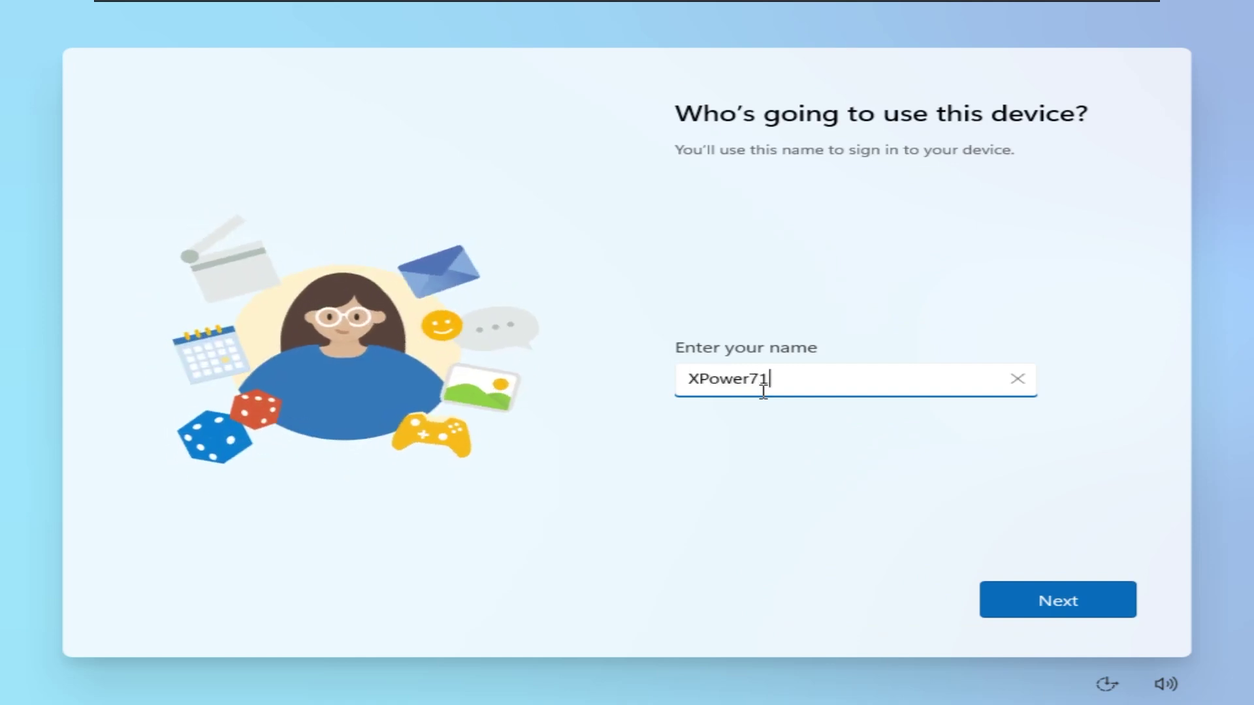
key("Return")
key("Return")
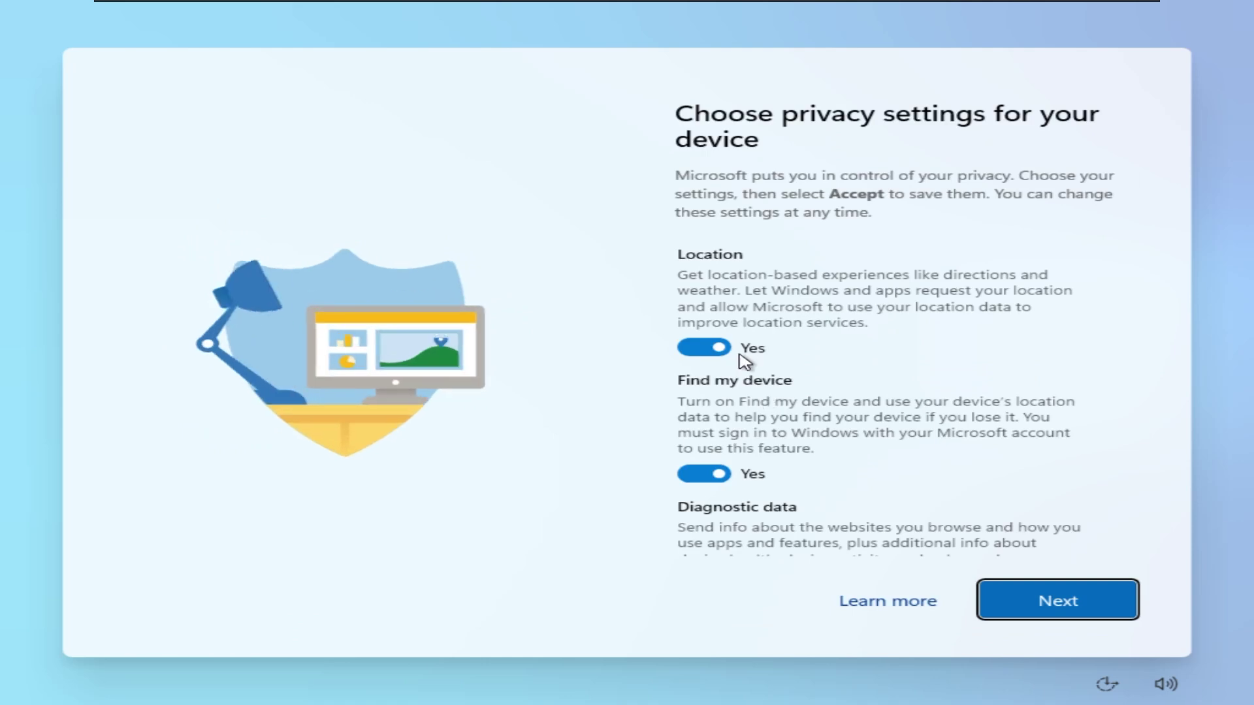
Turn off location, Find my device, optional diagnostic data, inking & typing, tailored experiences and advertising ID, and accept the privacy settings.
left_click(752, 347)
scroll(744, 378, "down", 2)
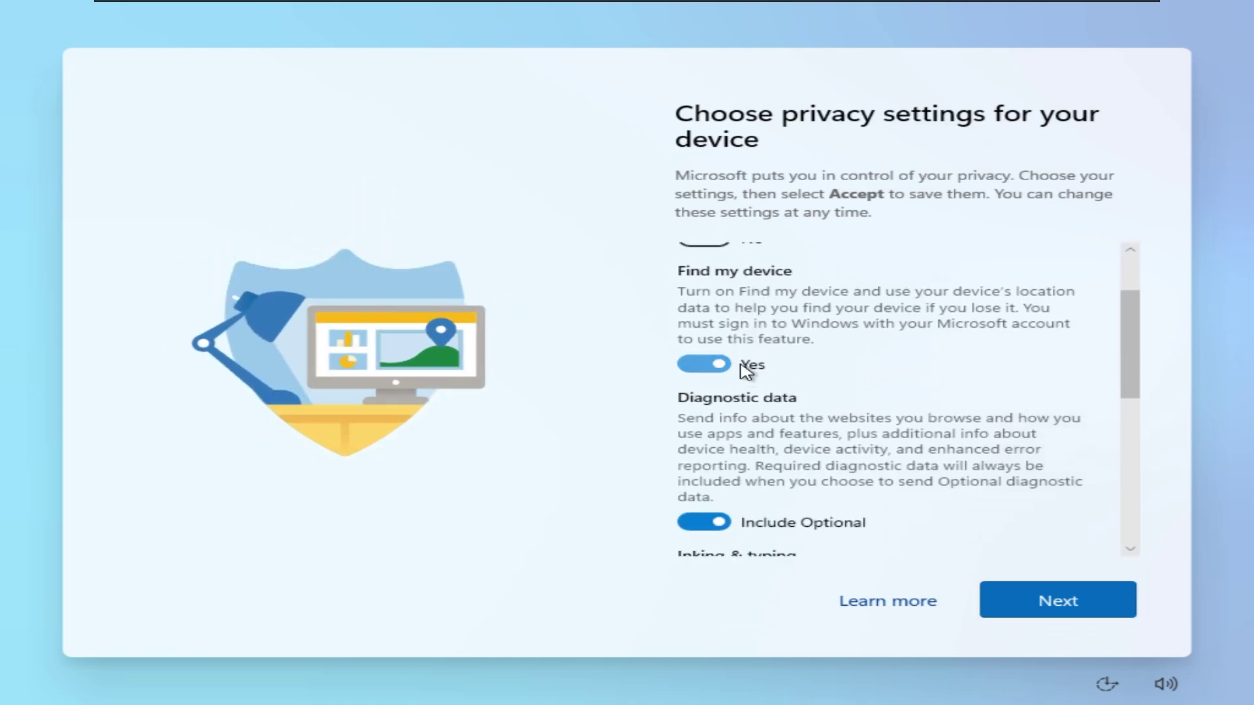
left_click(709, 363)
left_click(704, 490)
scroll(735, 429, "down", 2)
left_click(728, 443)
scroll(741, 433, "down", 3)
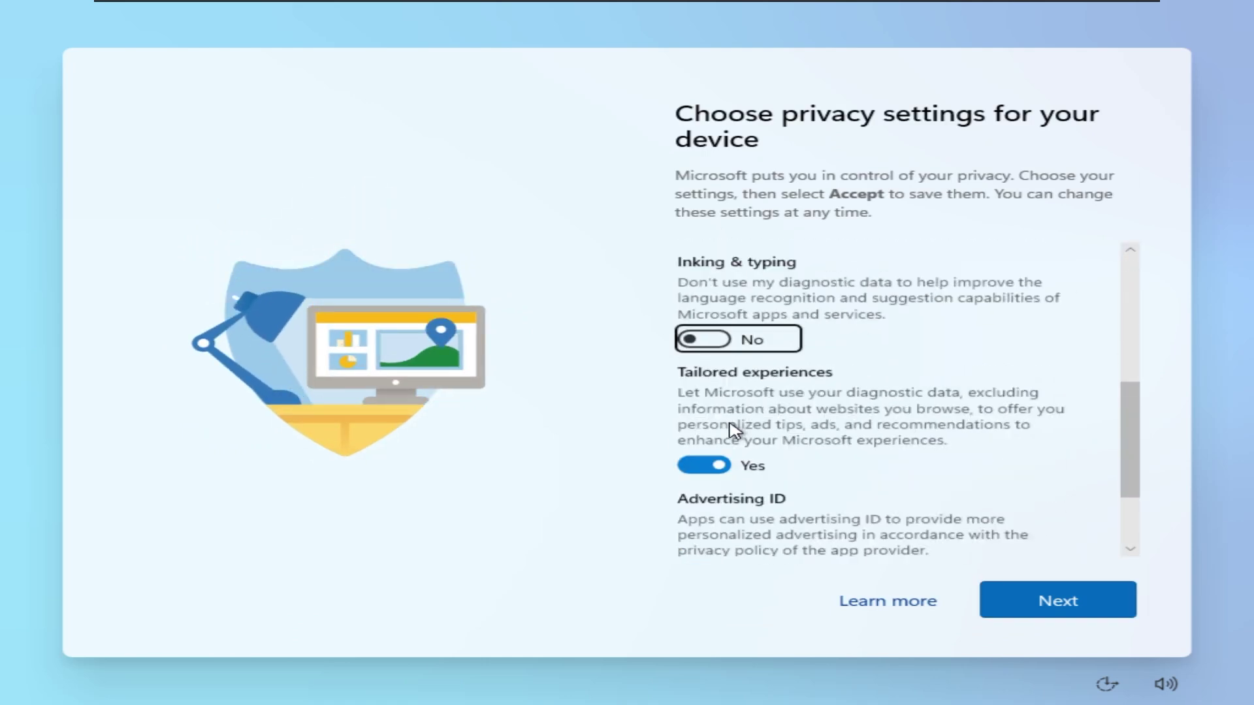
left_click(722, 429)
left_click(718, 499)
scroll(718, 473, "down", 1)
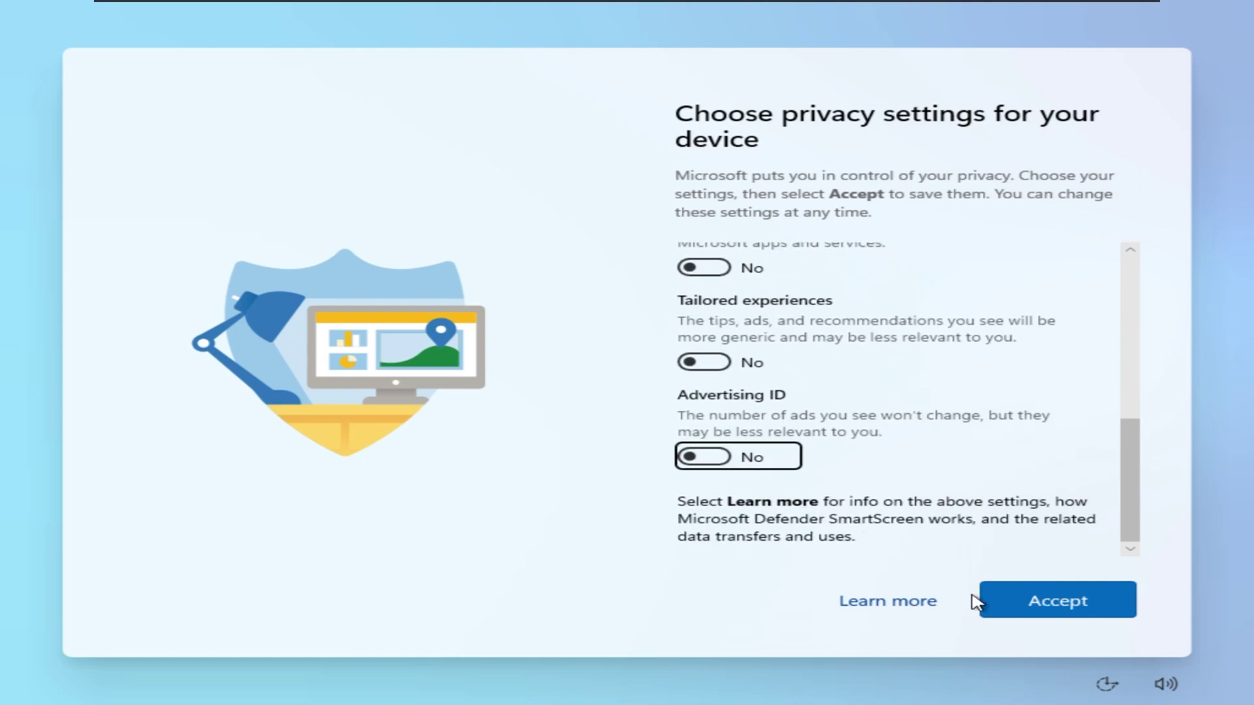
left_click(1040, 605)
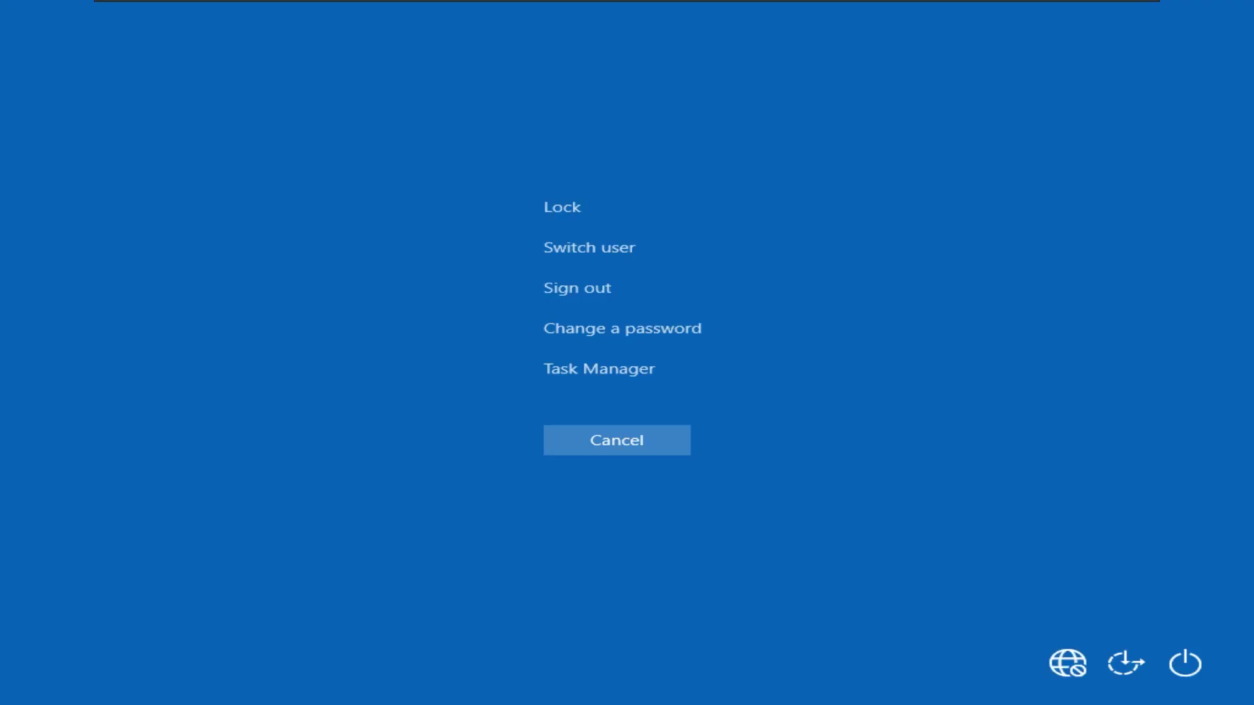
Return to the desktop from the security options and capture a rectangular screenshot of the area containing the build watermark.
key("Escape")
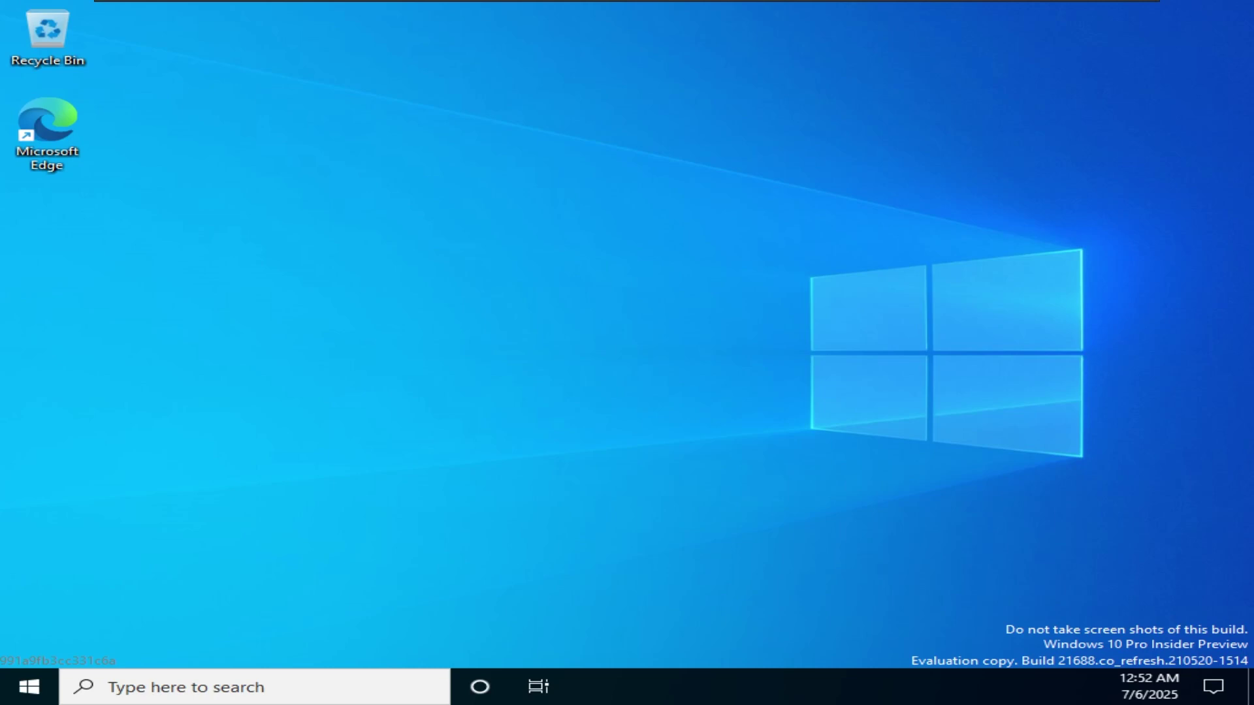
left_click_drag(830, 382, 1172, 549)
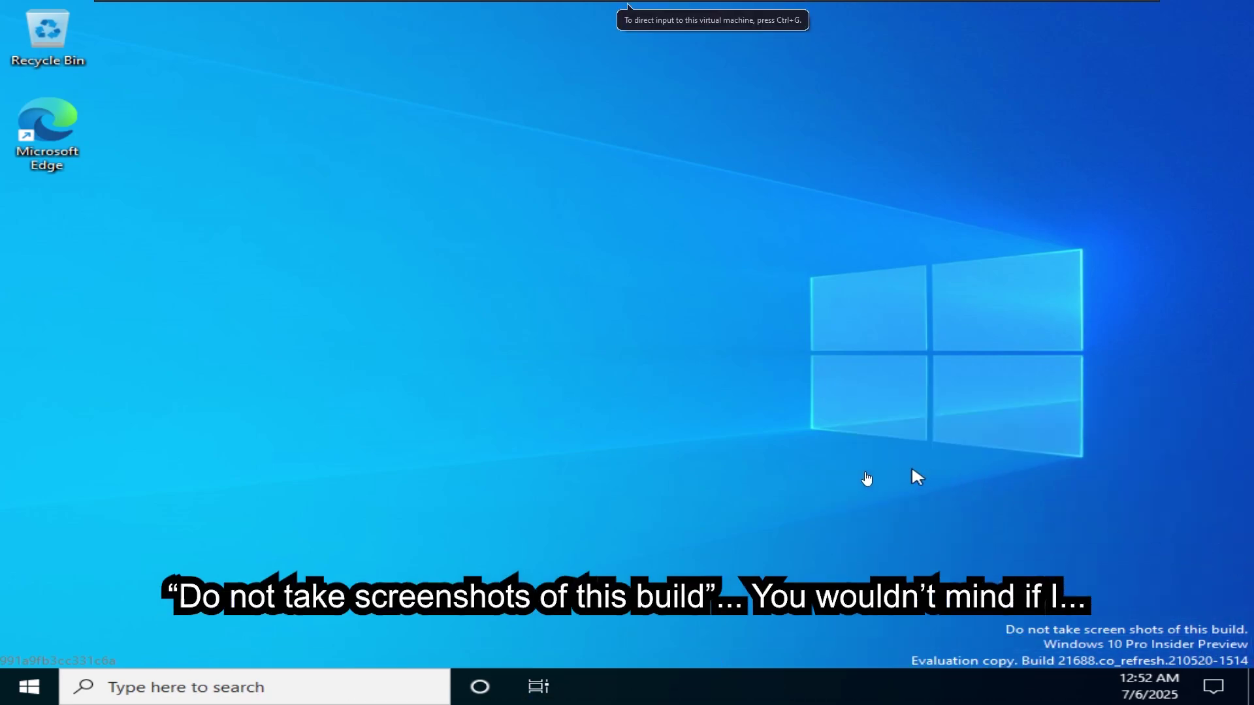
key("super+shift+s")
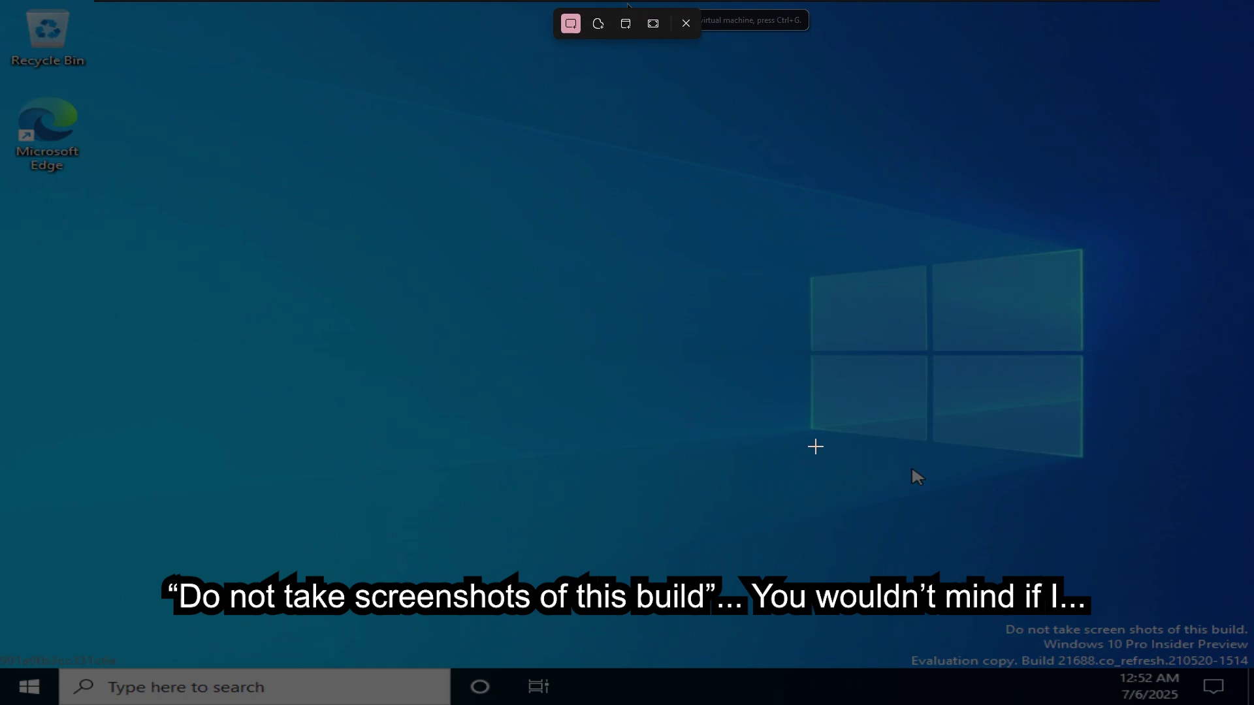
left_click_drag(815, 445, 1253, 704)
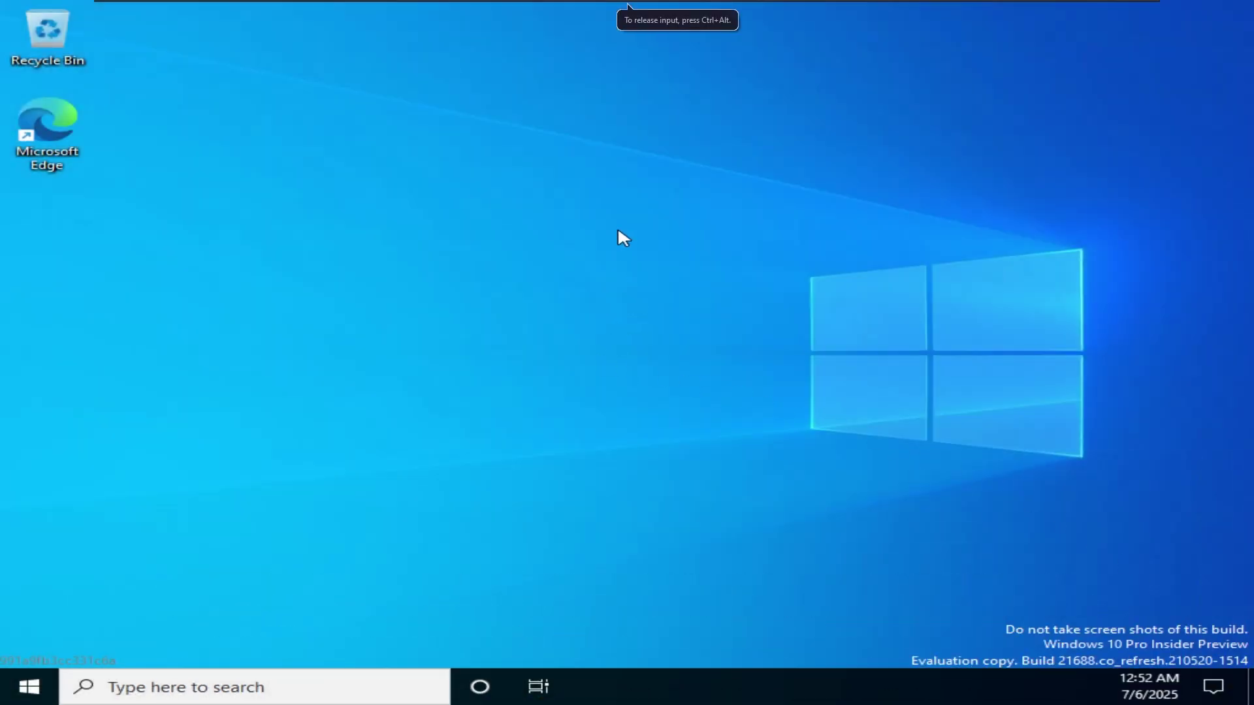
Open File Explorer and go to This PC to look at the drives.
left_click_drag(676, 257, 899, 269)
key("super+e")
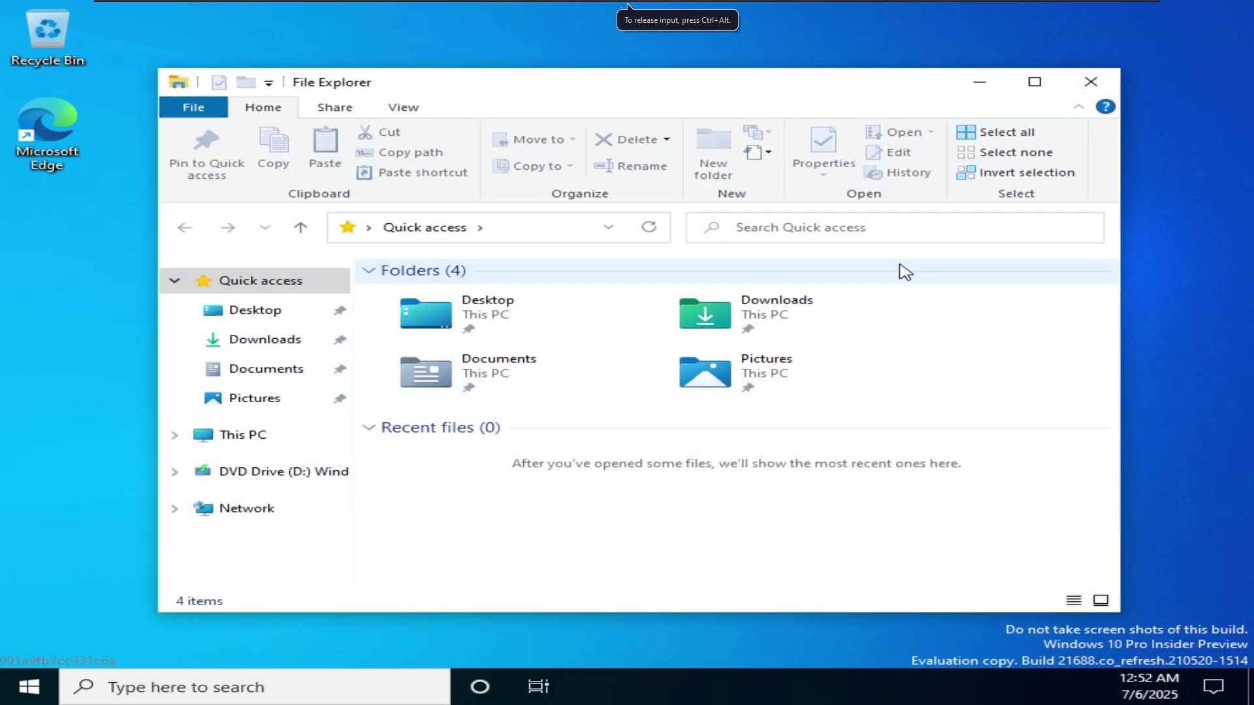
left_click(279, 436)
Leave the current session through the security options screen and sign back in to the local account.
key("ctrl+alt+Delete")
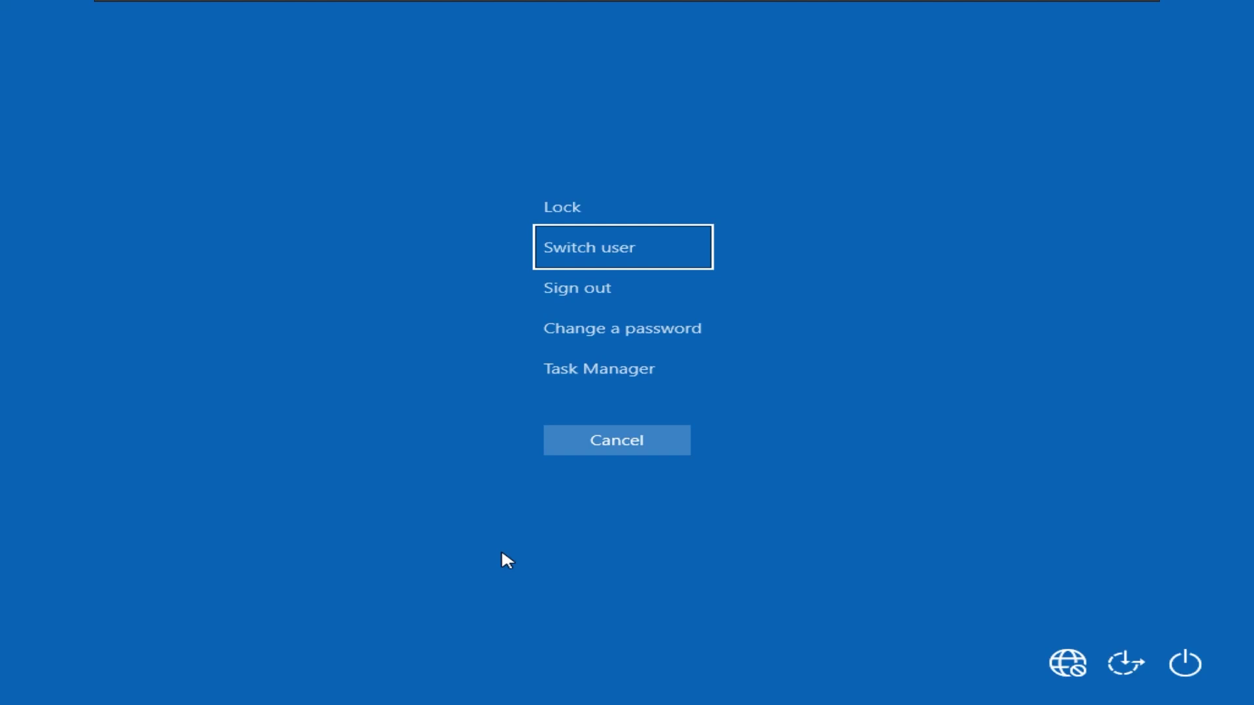
key("Up")
key("Return")
key("Return")
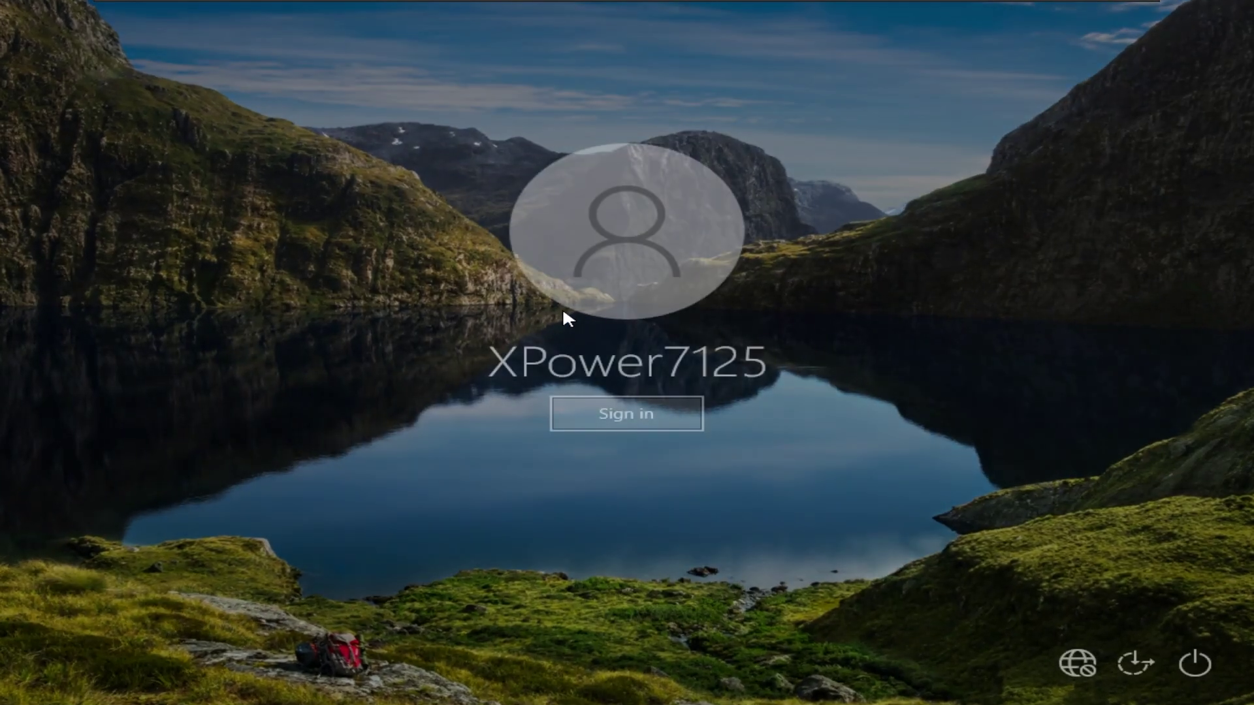
key("Return")
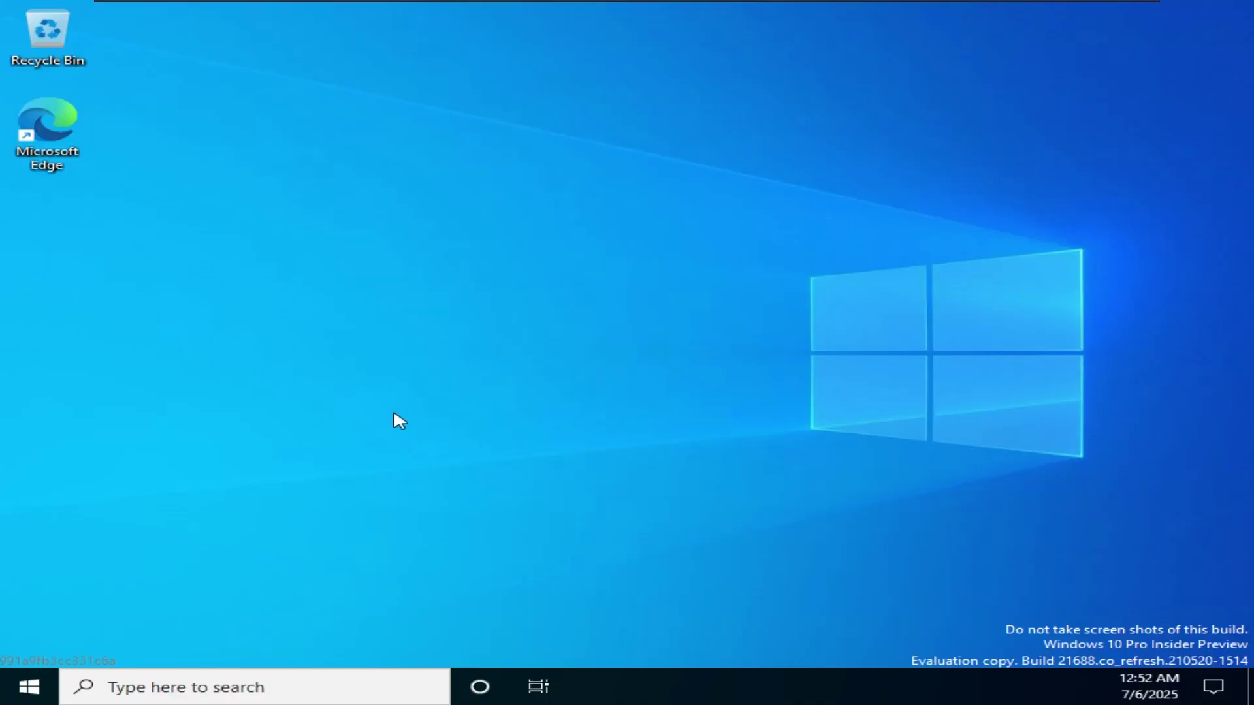
Load the VMware Tools installation disc into the running virtual machine and return to the guest desktop.
left_click(213, 7)
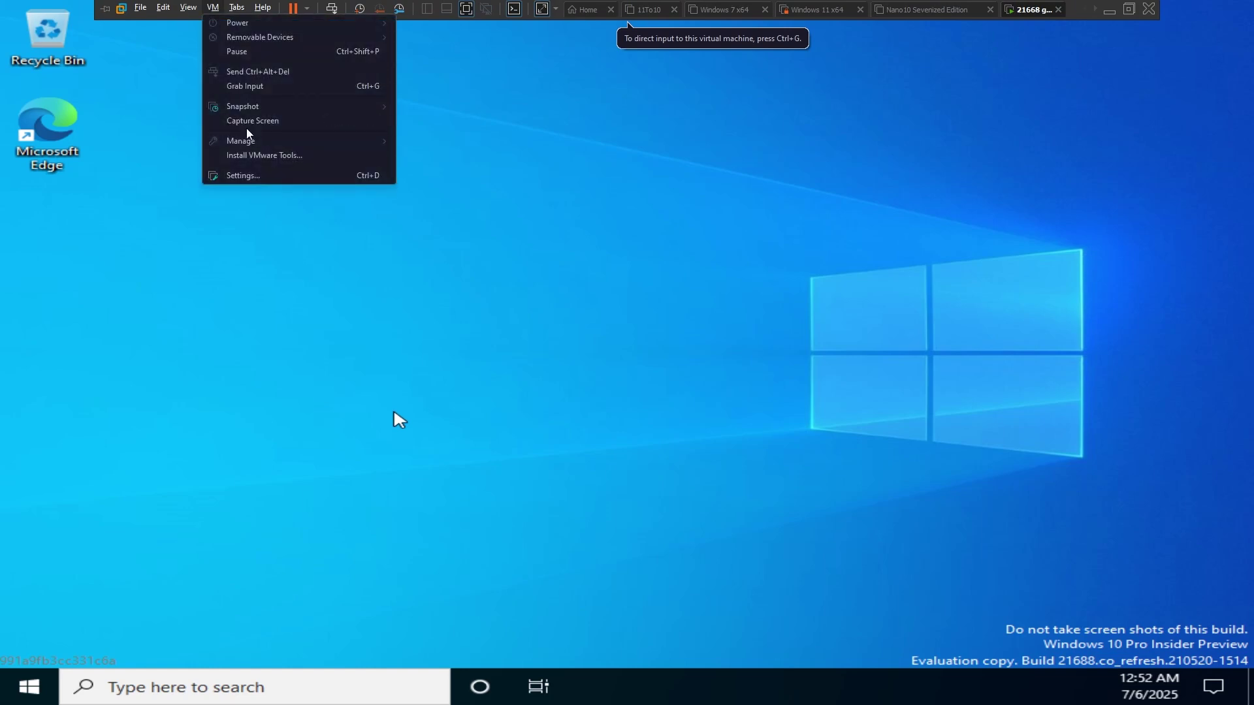
left_click(274, 155)
left_click(399, 201)
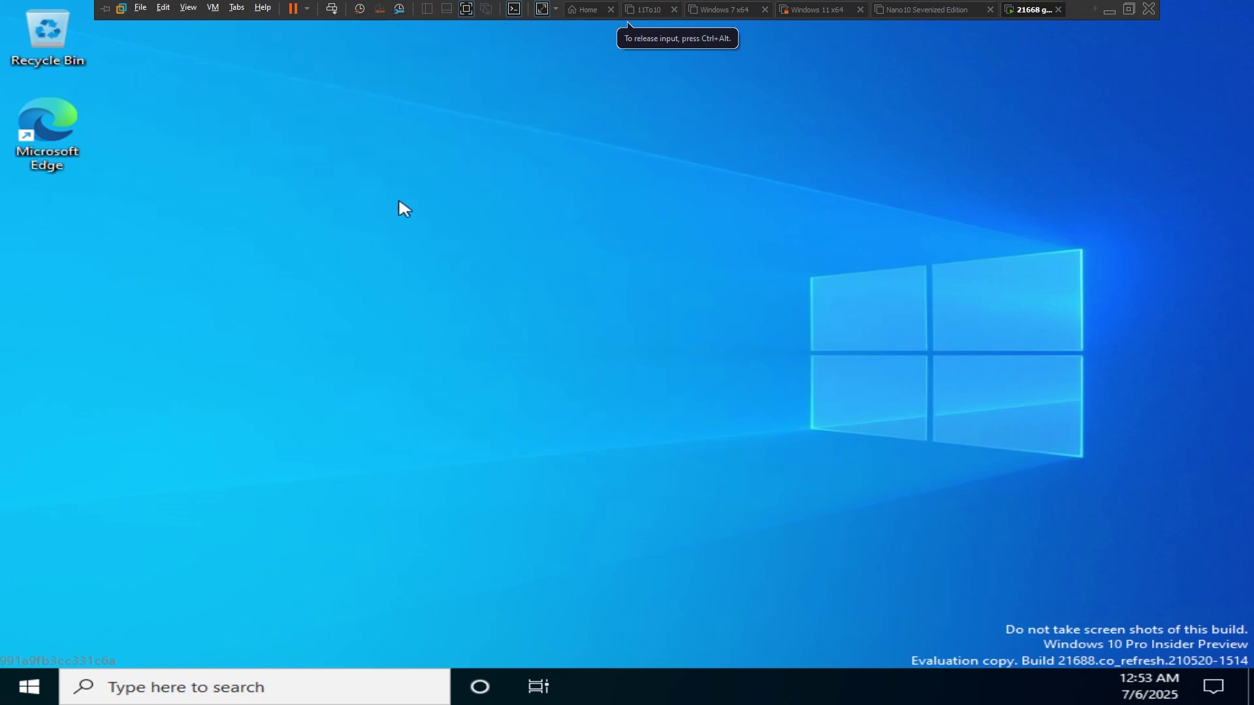
Launch the VMware Tools installer from DVD Drive (D:) in This PC.
key("super+e")
left_click(299, 434)
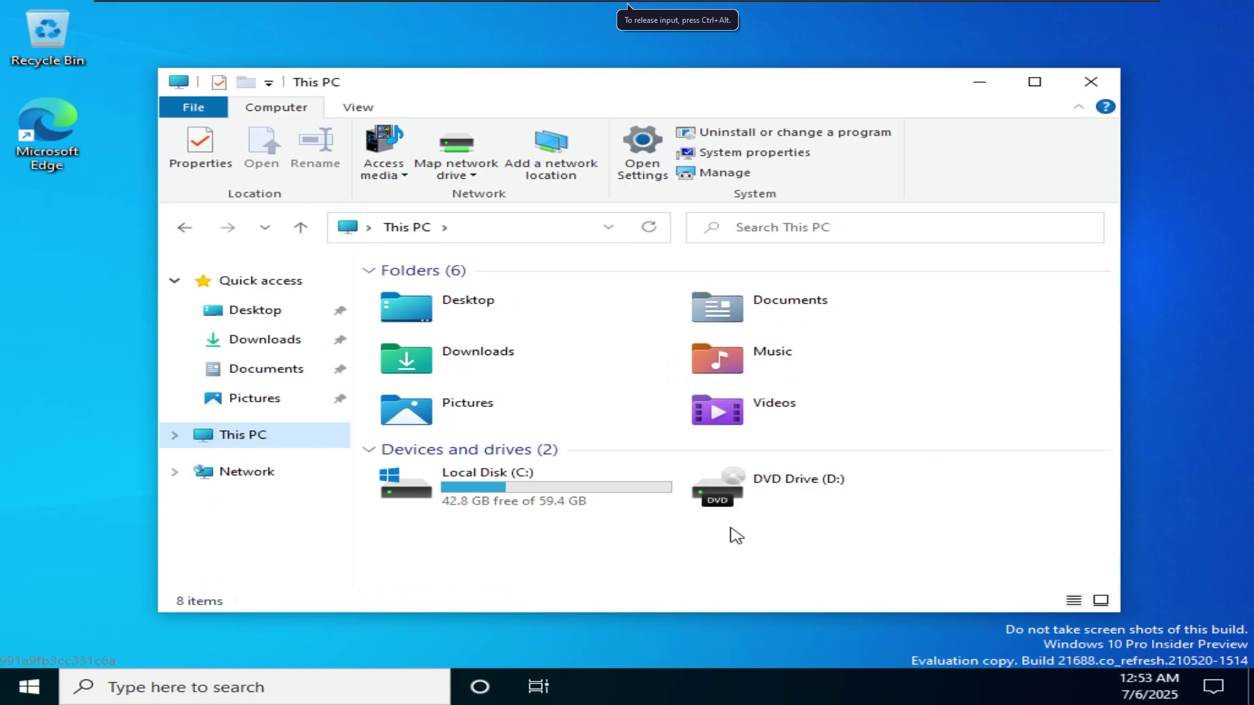
double_click(747, 486)
left_click(602, 496)
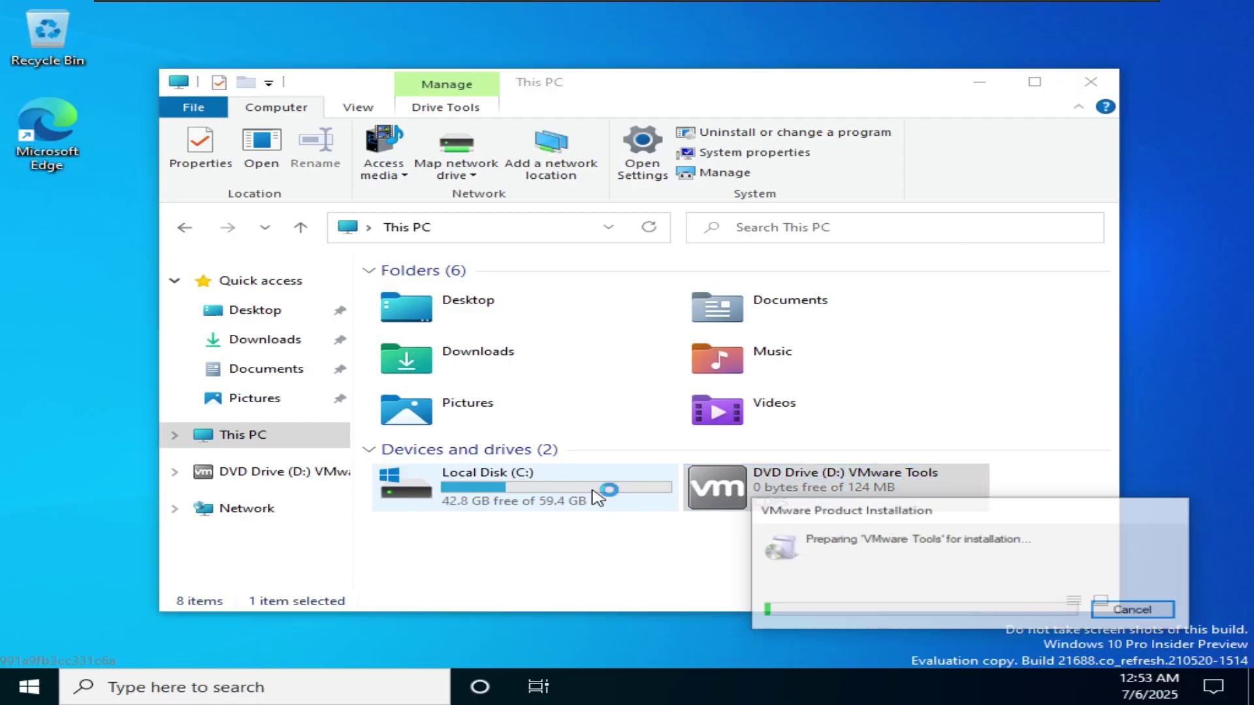
left_click(620, 569)
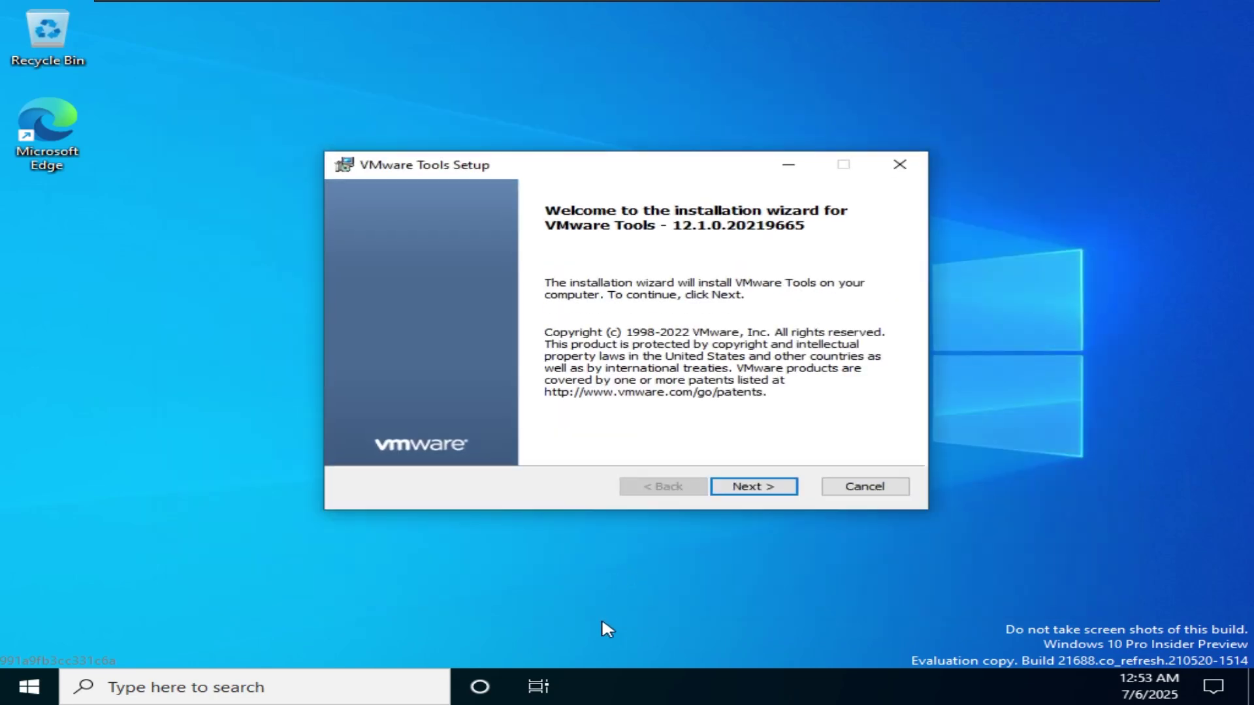
Go through the VMware Tools Setup wizard with its default options and start the installation.
left_click(777, 488)
left_click(777, 490)
left_click(778, 491)
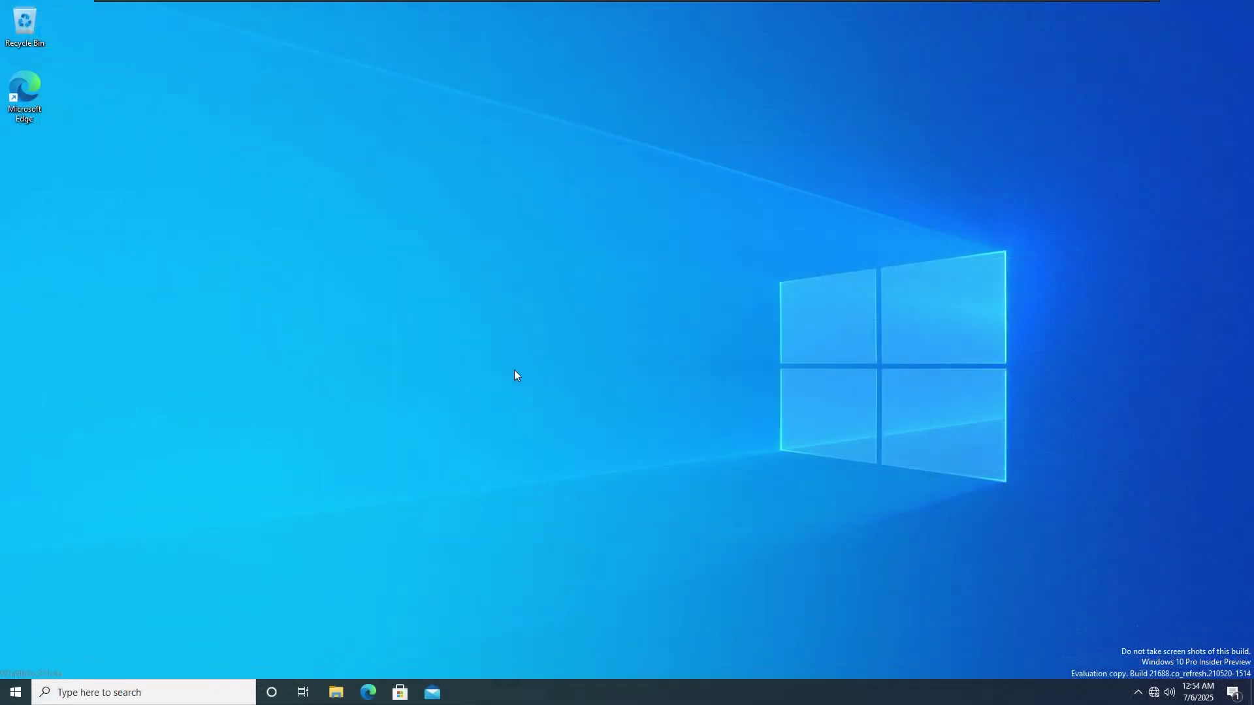
Open an elevated Command Prompt and enable the list of feature IDs from 29631860 to 32433565 with vivetool /enable /id.
key("super+r")
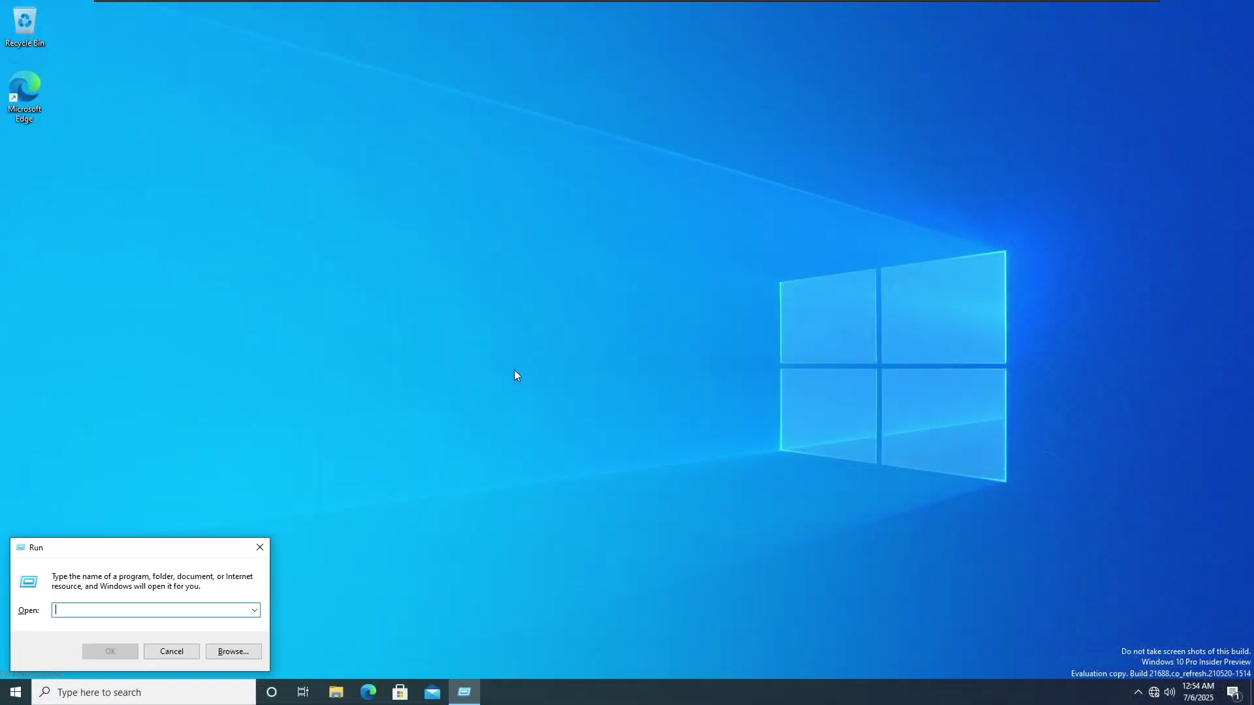
key("ctrl+shift+Return")
key("alt+y")
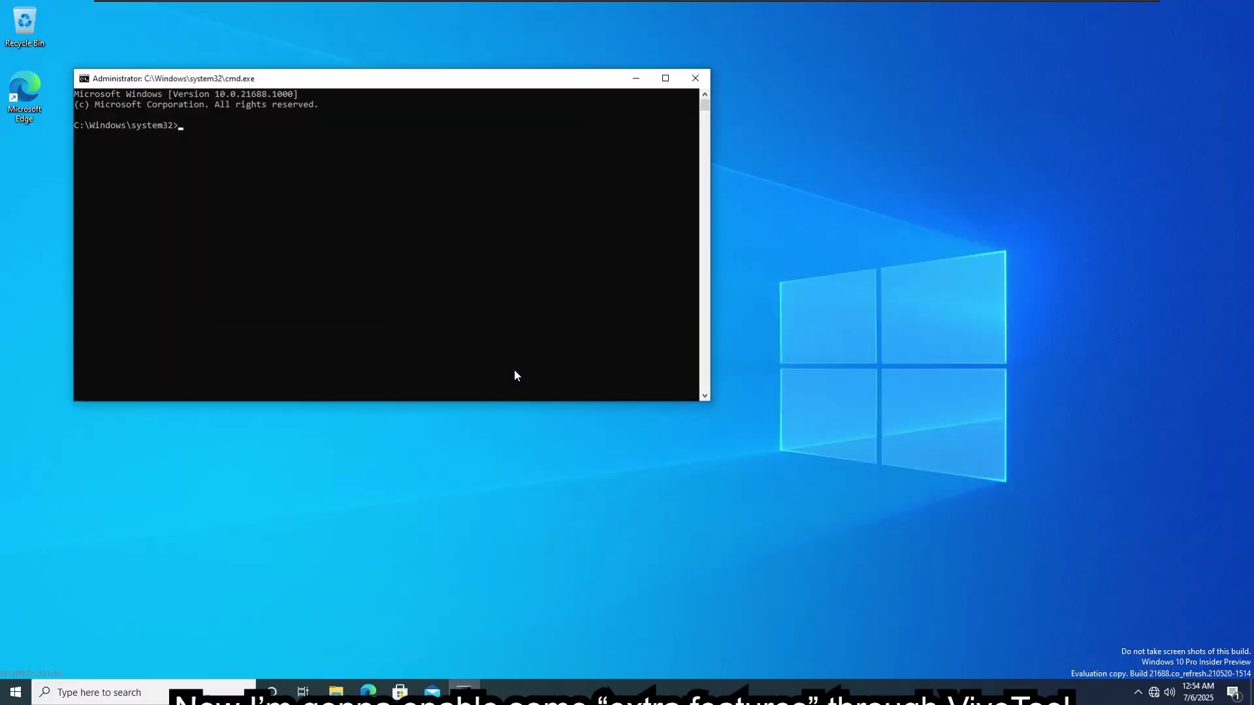
type("vivetool /enable /id:29631860,29631937,29717861,29734477,29896902,30005633,30715491,30715512,30715532,30715545,30715566,30715618,30715636,30715732,31025900,31025902,31025905,31197890,31292325,31547789,31731897,31754019,31754050,31754099,31770149,31777763,31777845,31830811,31856982,31907773,31986224,31986266,31986280,31986285,31986290,31986294,31986300,31986304,31986553,31986566,31986606,31986618,31986635,31986675,31986728,32055143,32093957,32340928,32433565")
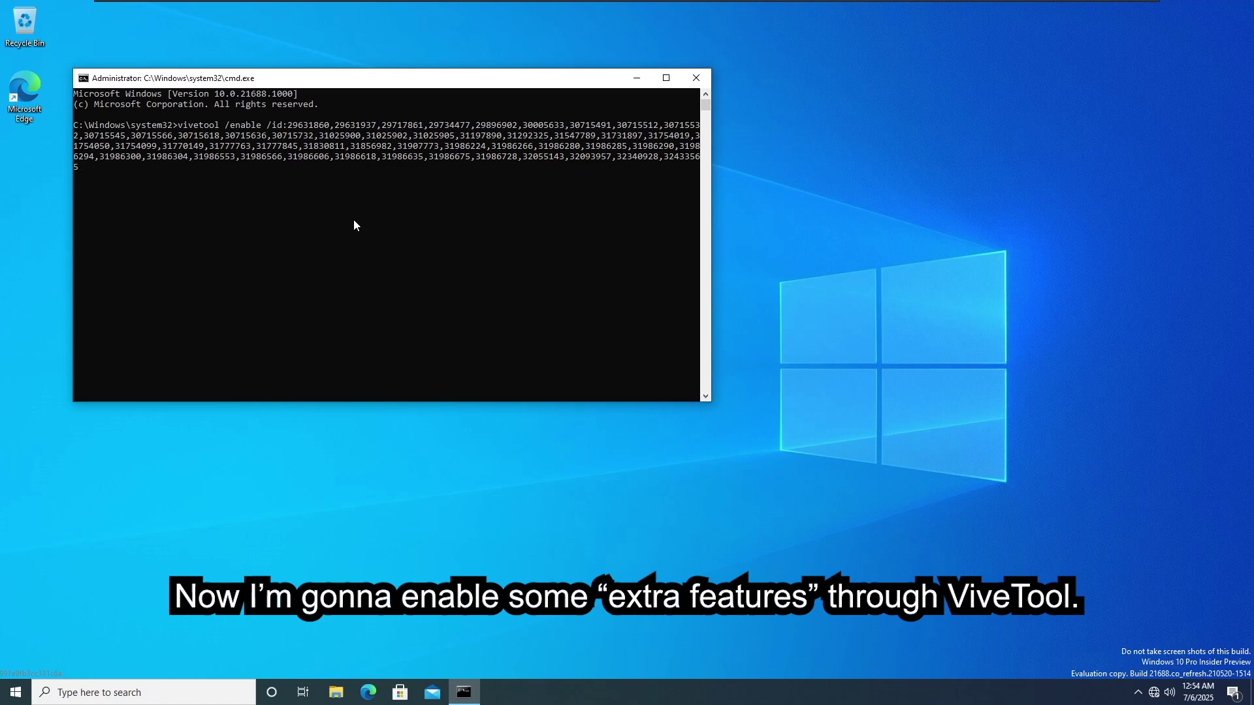
key("Return")
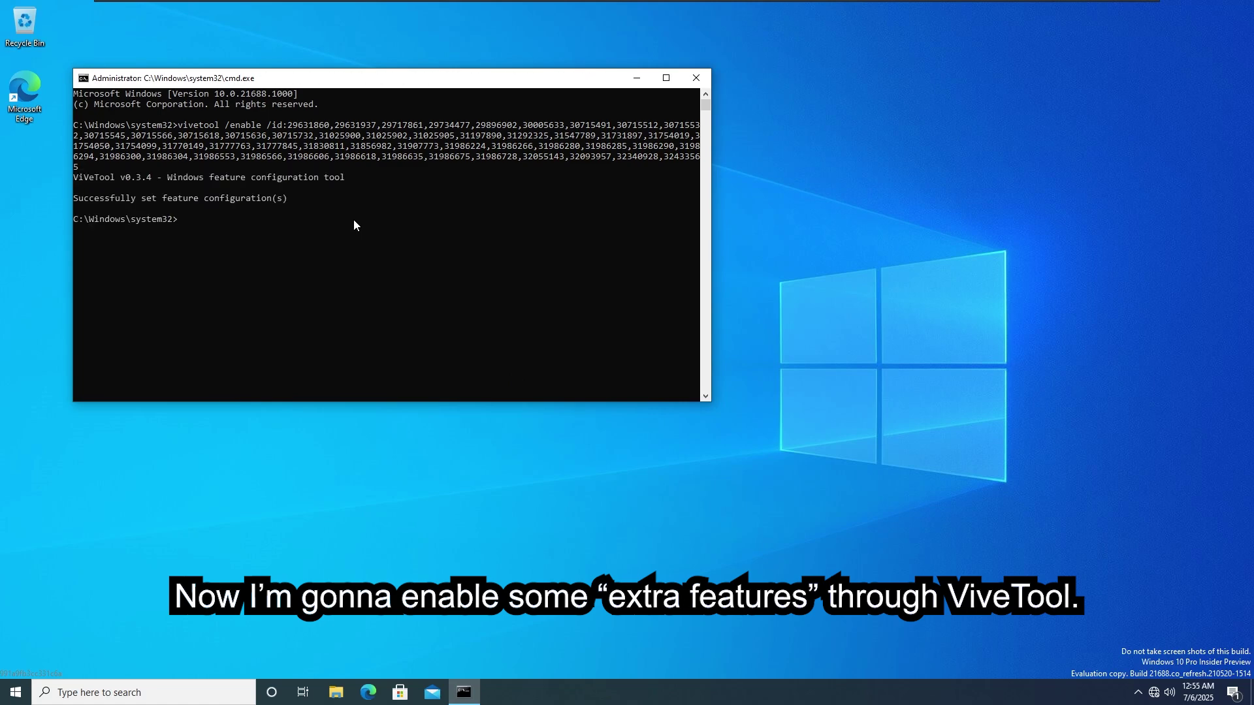
Restart Windows to apply the feature configuration.
key("super")
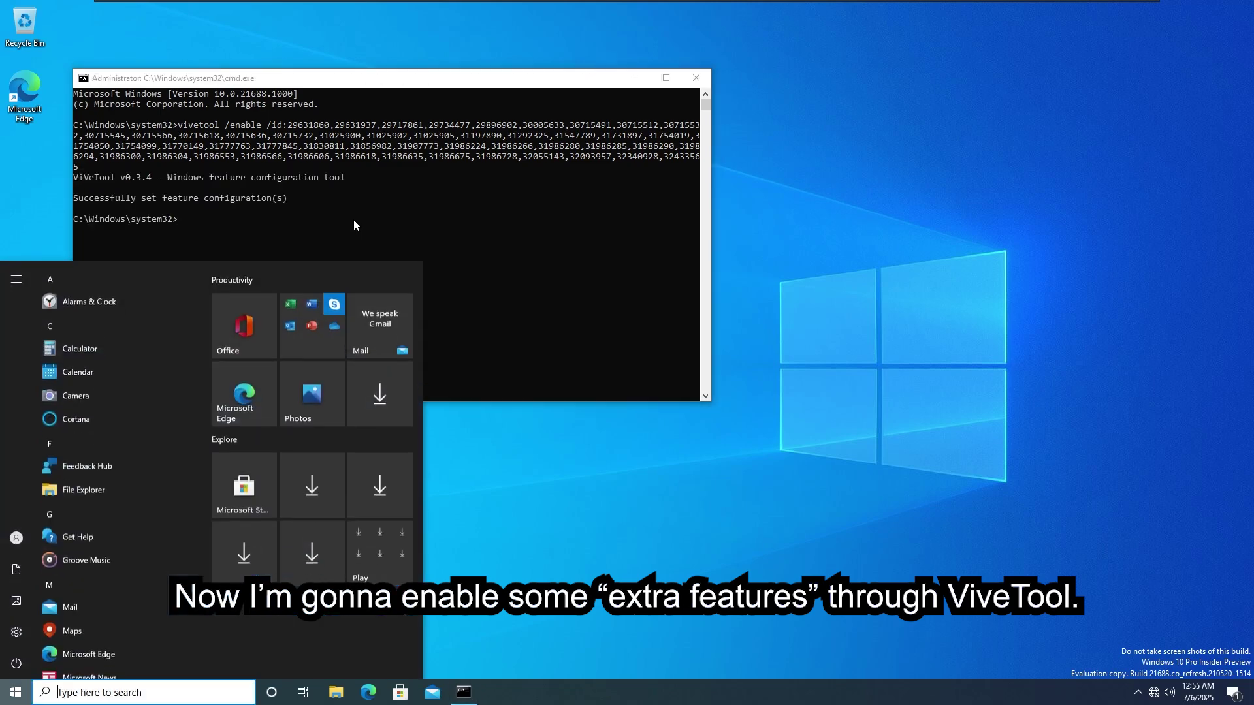
left_click(17, 663)
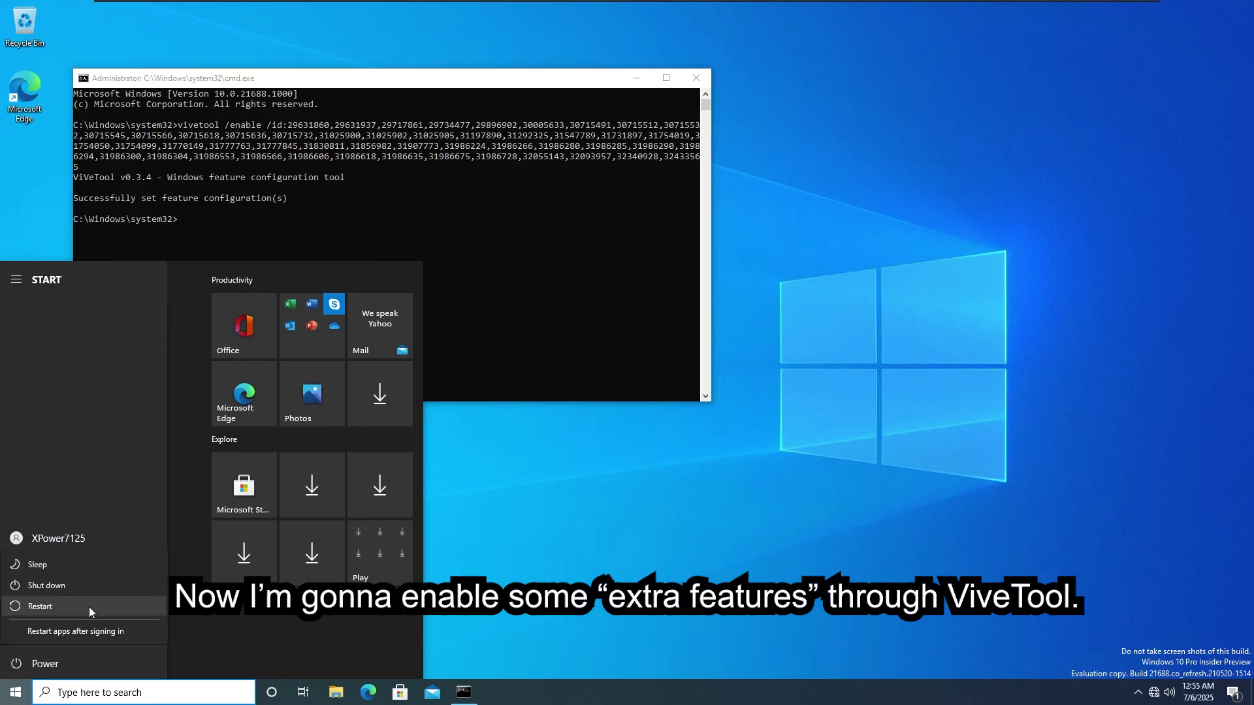
left_click(88, 606)
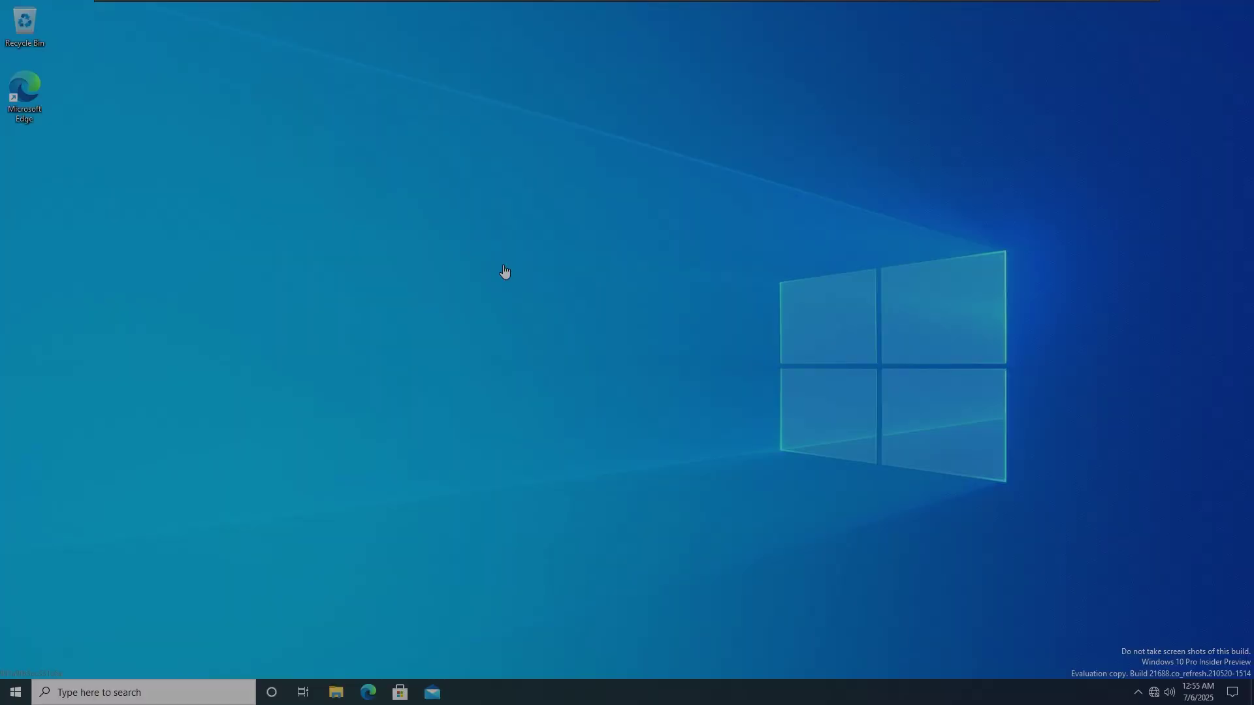
Open This PC in File Explorer and move its window towards the upper-right corner of the desktop.
key("super")
key("super+e")
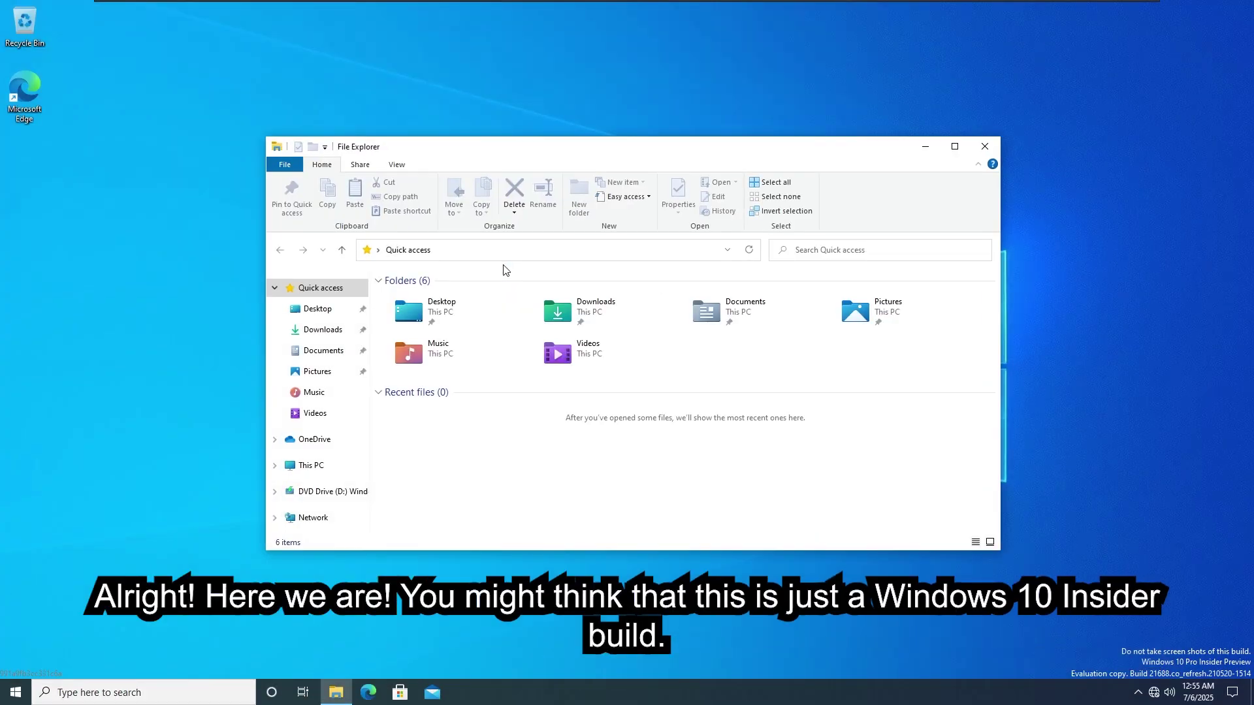
left_click(338, 472)
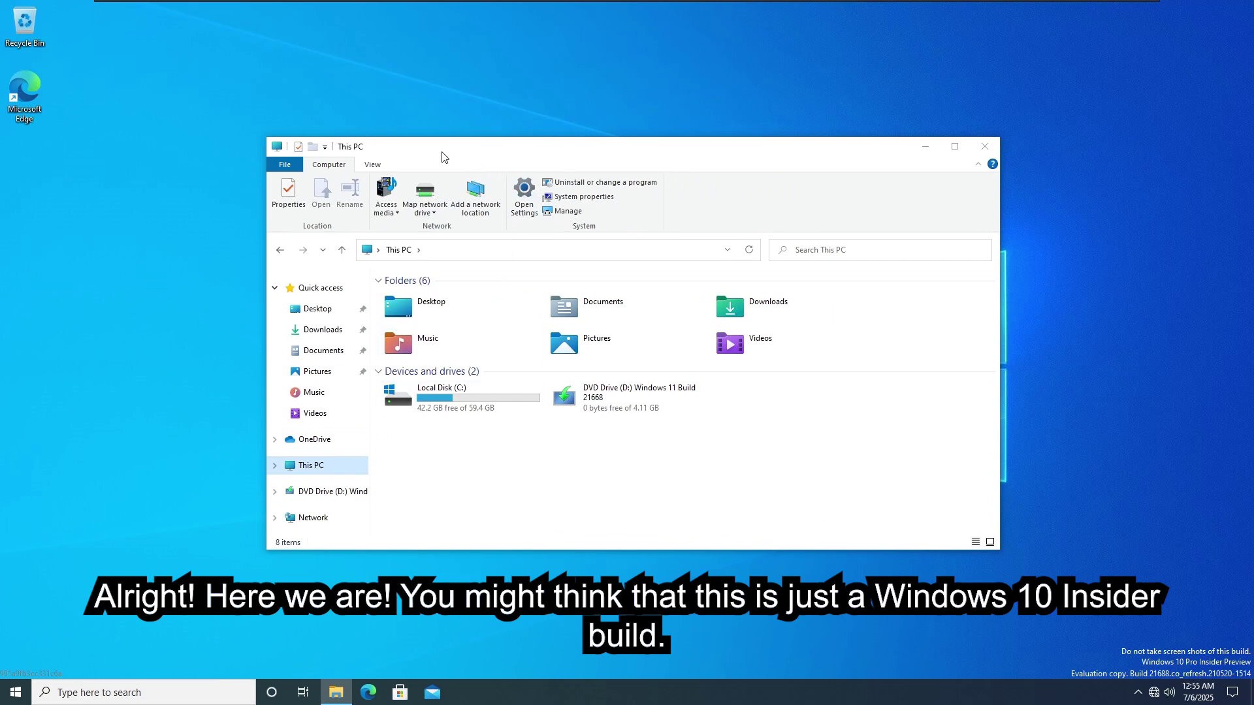
left_click_drag(441, 156, 663, 46)
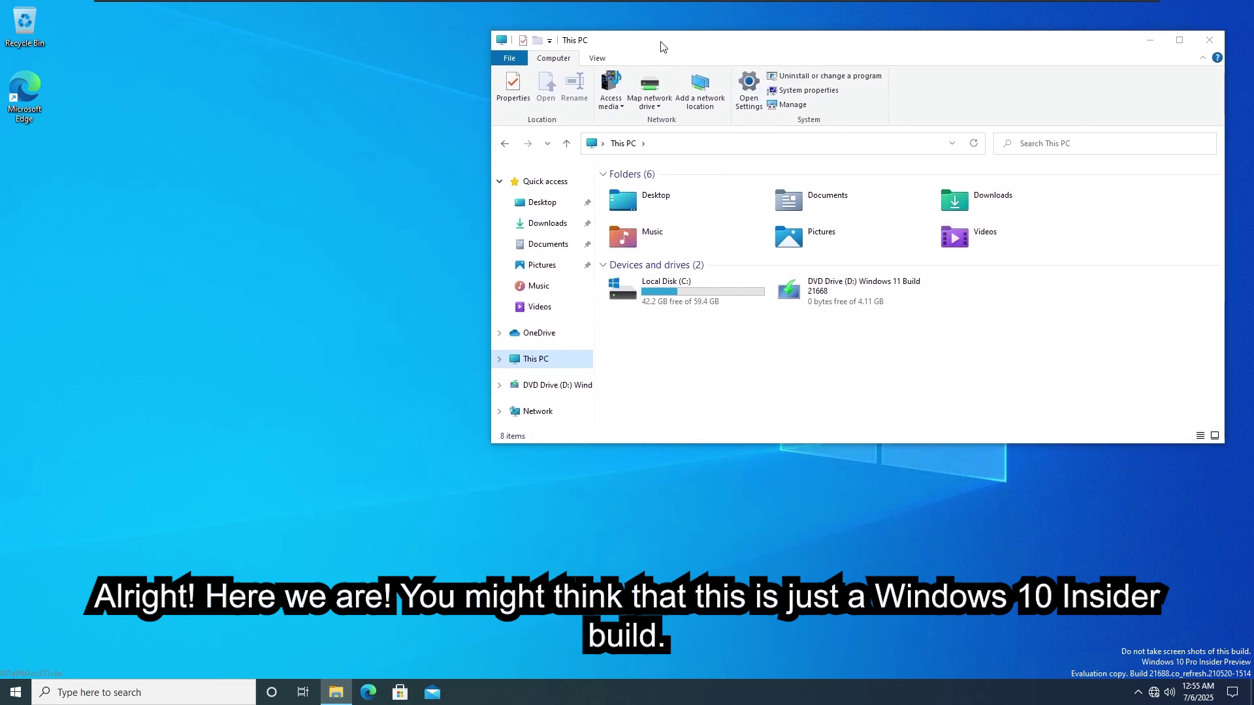
Start Task Manager with administrator approval and view the CPU performance graph.
key("ctrl+shift+Escape")
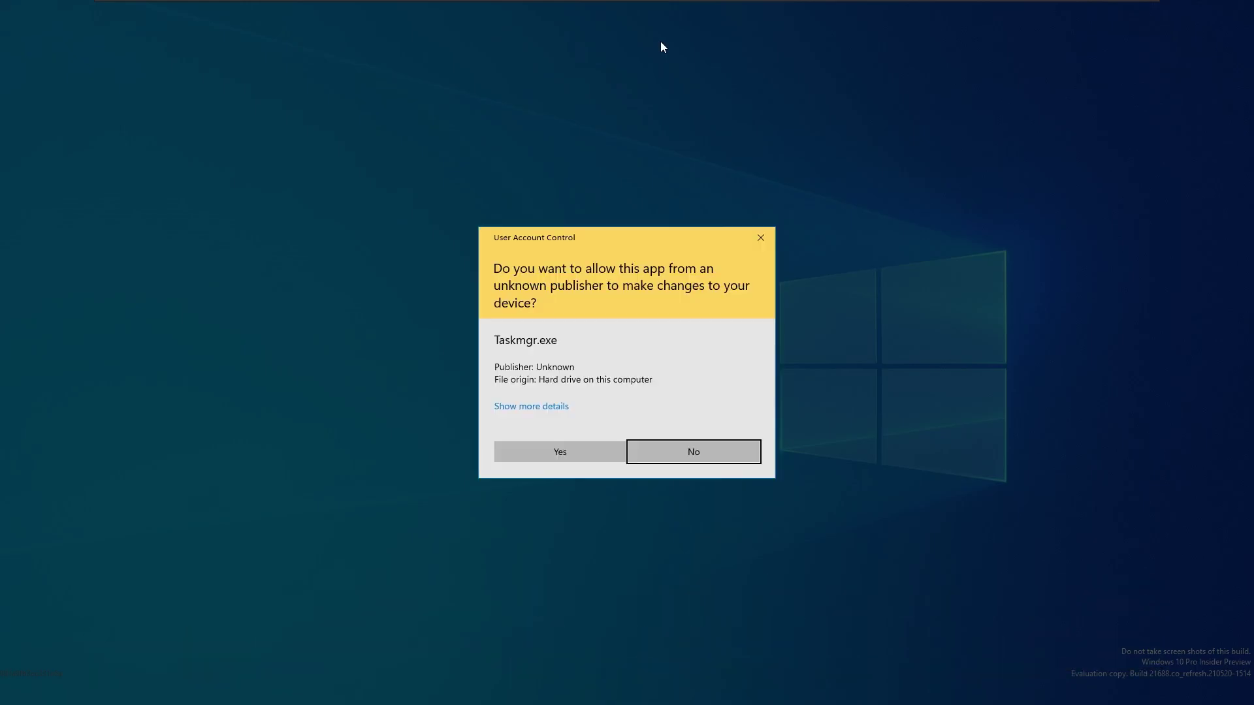
key("alt+y")
left_click(148, 351)
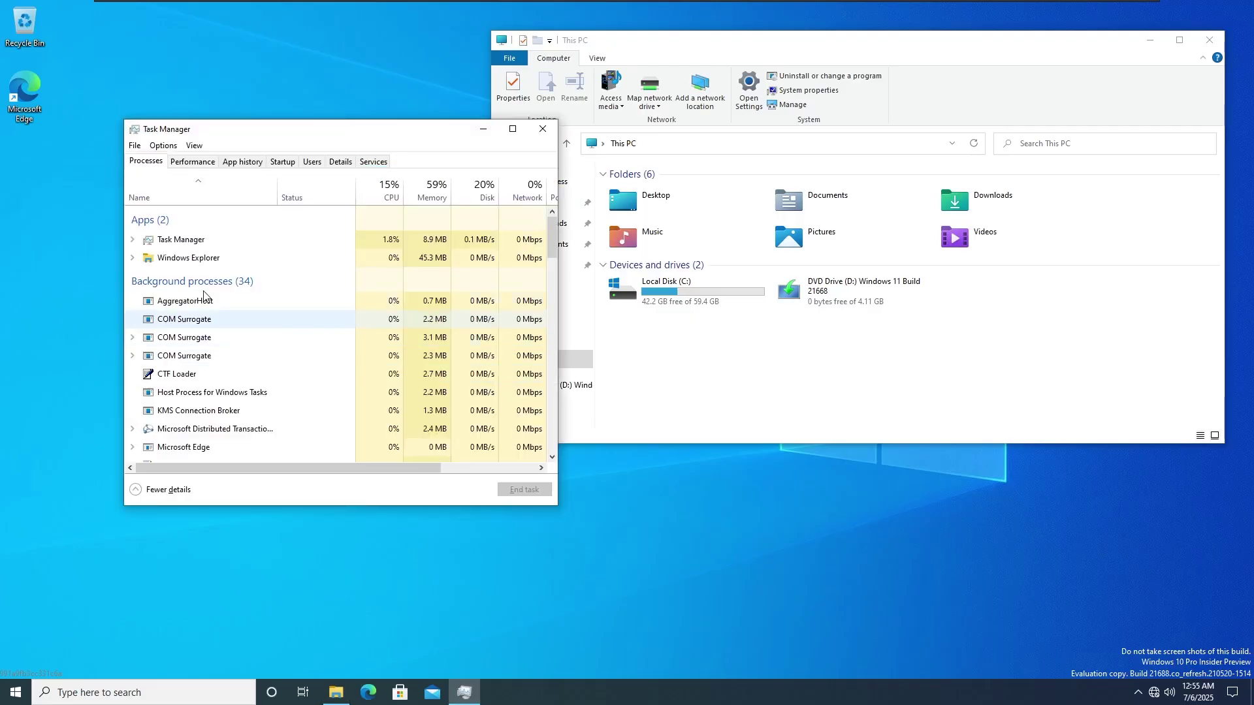
left_click(196, 162)
left_click(242, 204)
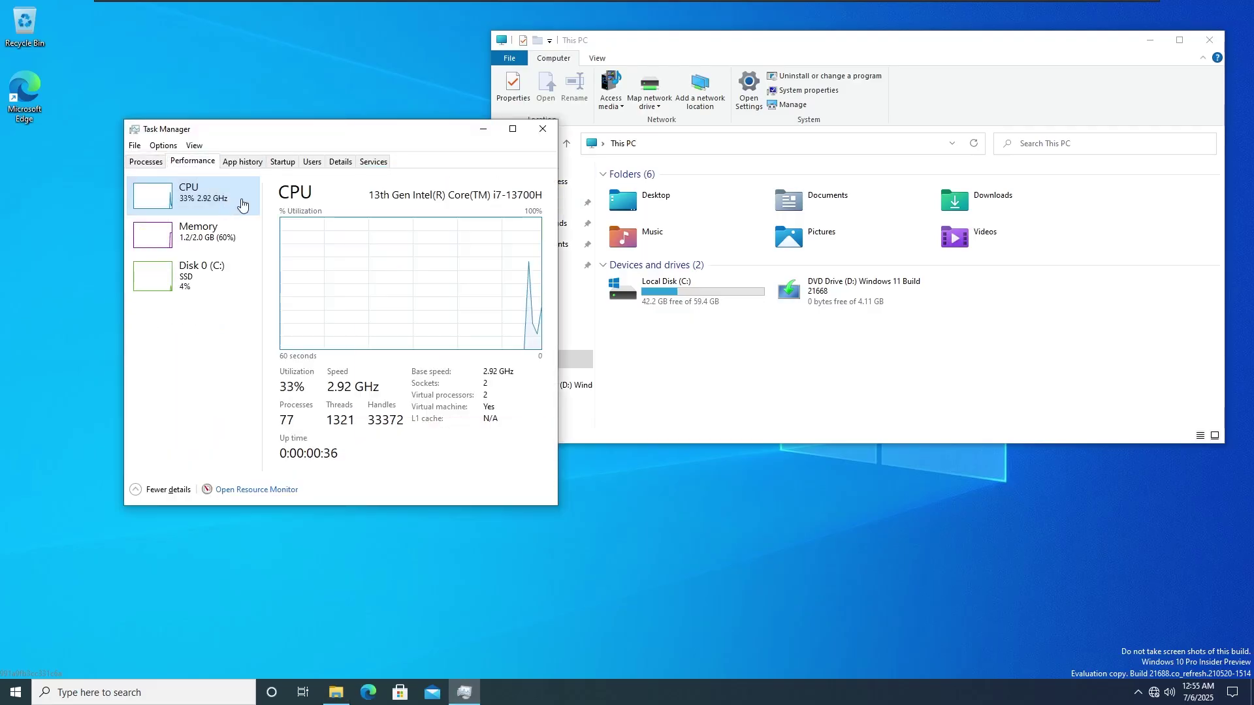
Move Task Manager to the desktop's upper-left corner, then look at the desktop context menu and the Start menu.
left_click_drag(336, 134, 230, 46)
right_click(731, 579)
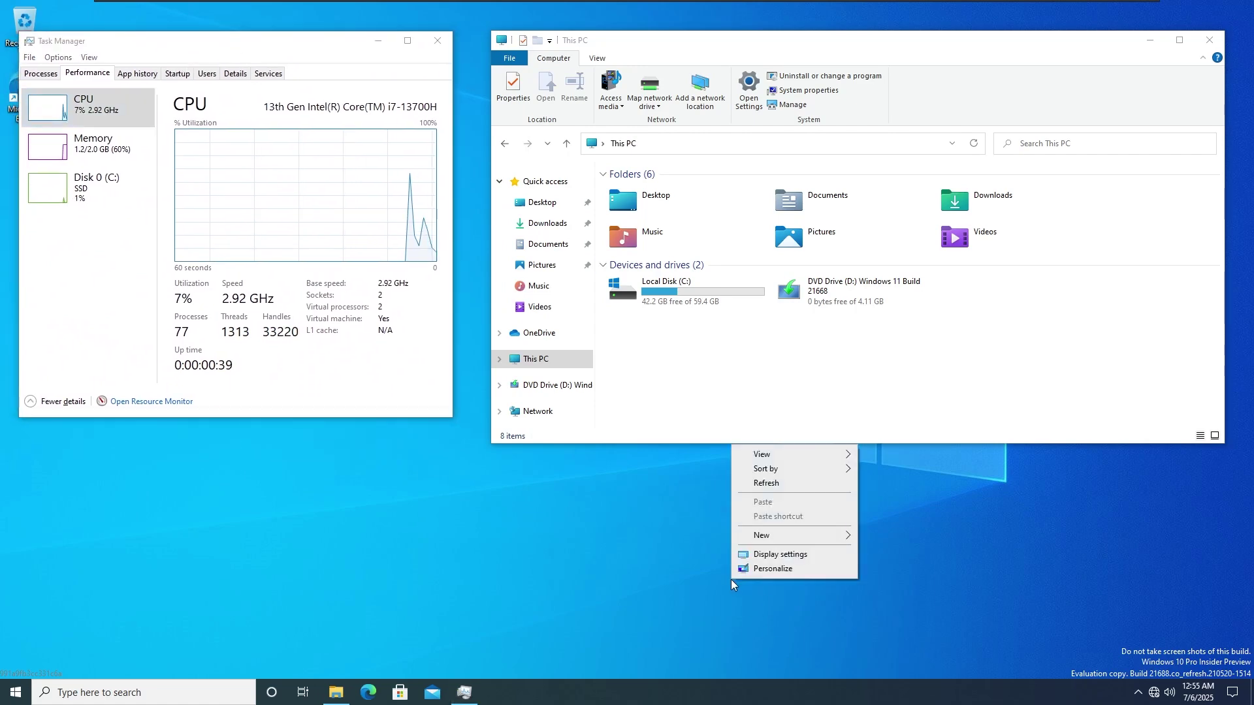
right_click(739, 632)
left_click(744, 403)
key("super")
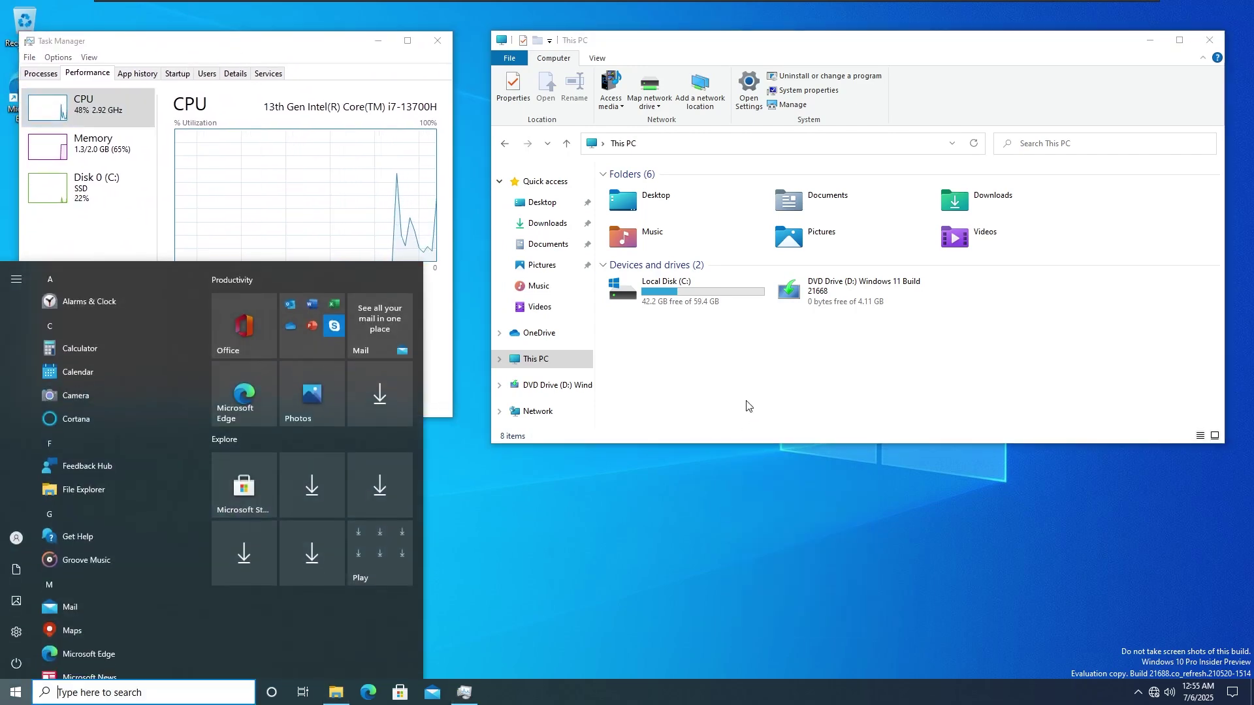
key("super")
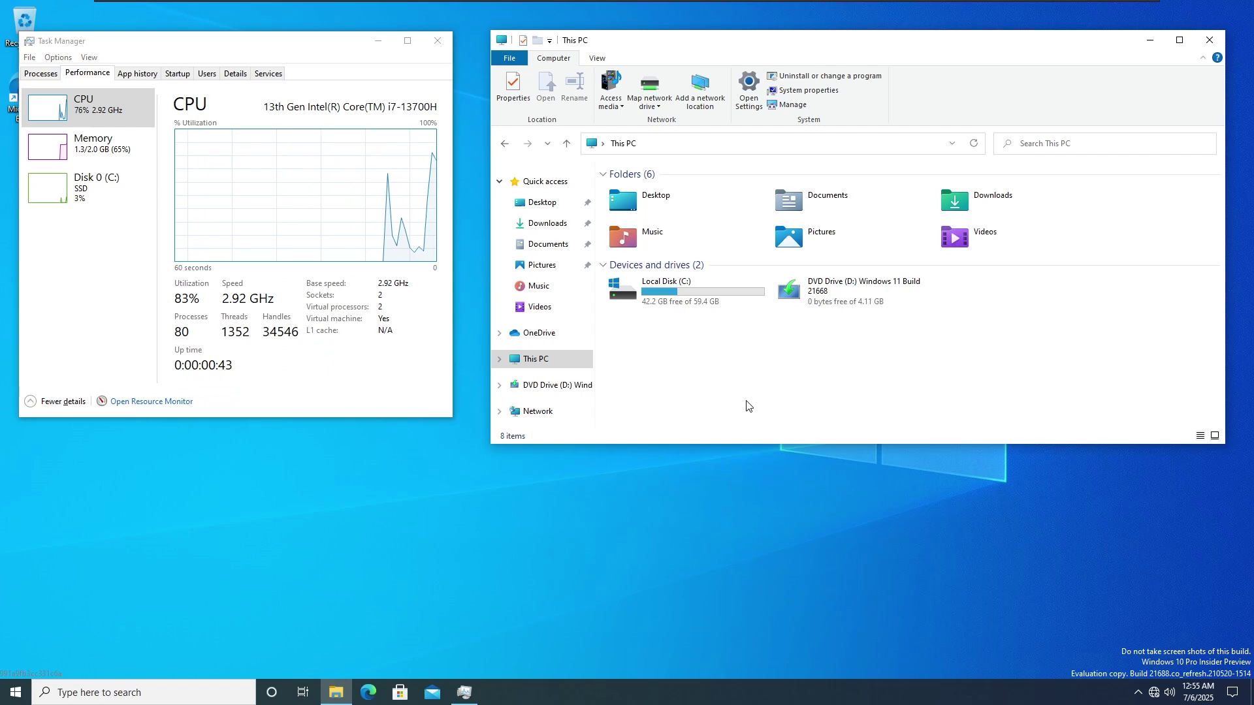
Close the This PC and Task Manager windows, then briefly open File Explorer at Quick access and close it.
key("alt+F4")
key("alt+F4")
key("super+e")
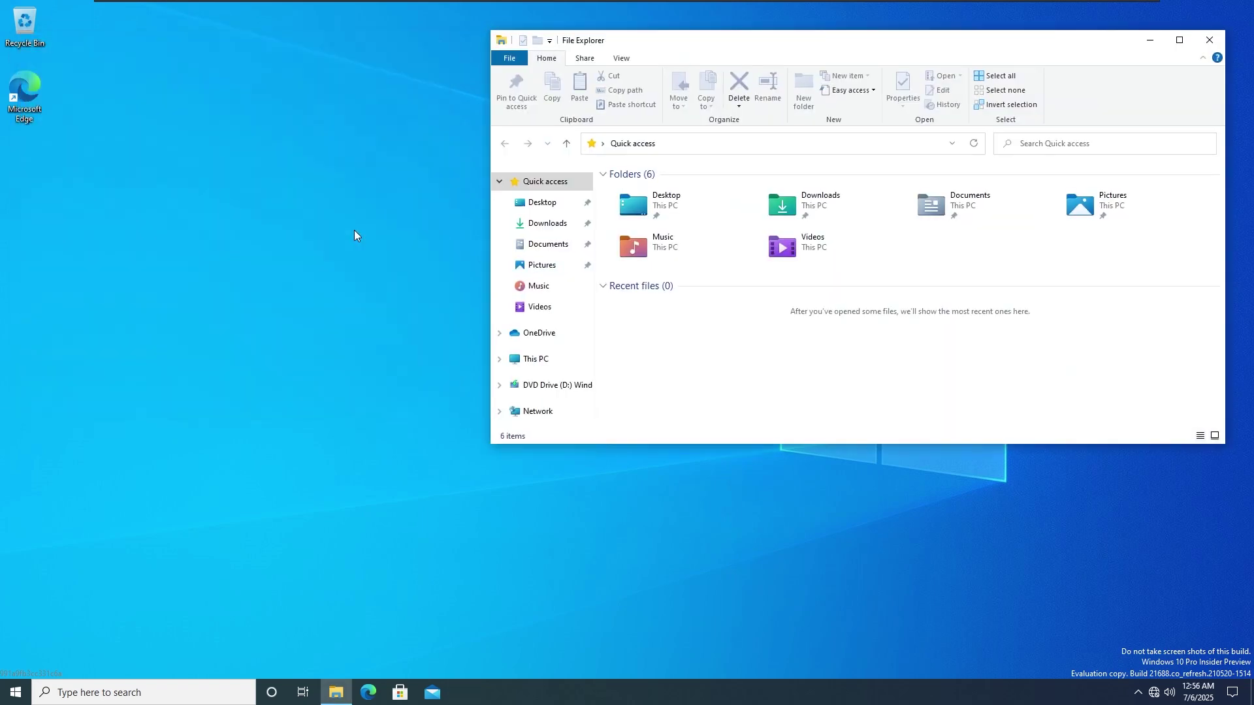
key("alt+F4")
Open Settings, enlarge its window to show the full category sidebar and shift it towards the desktop's upper-left corner.
key("super+i")
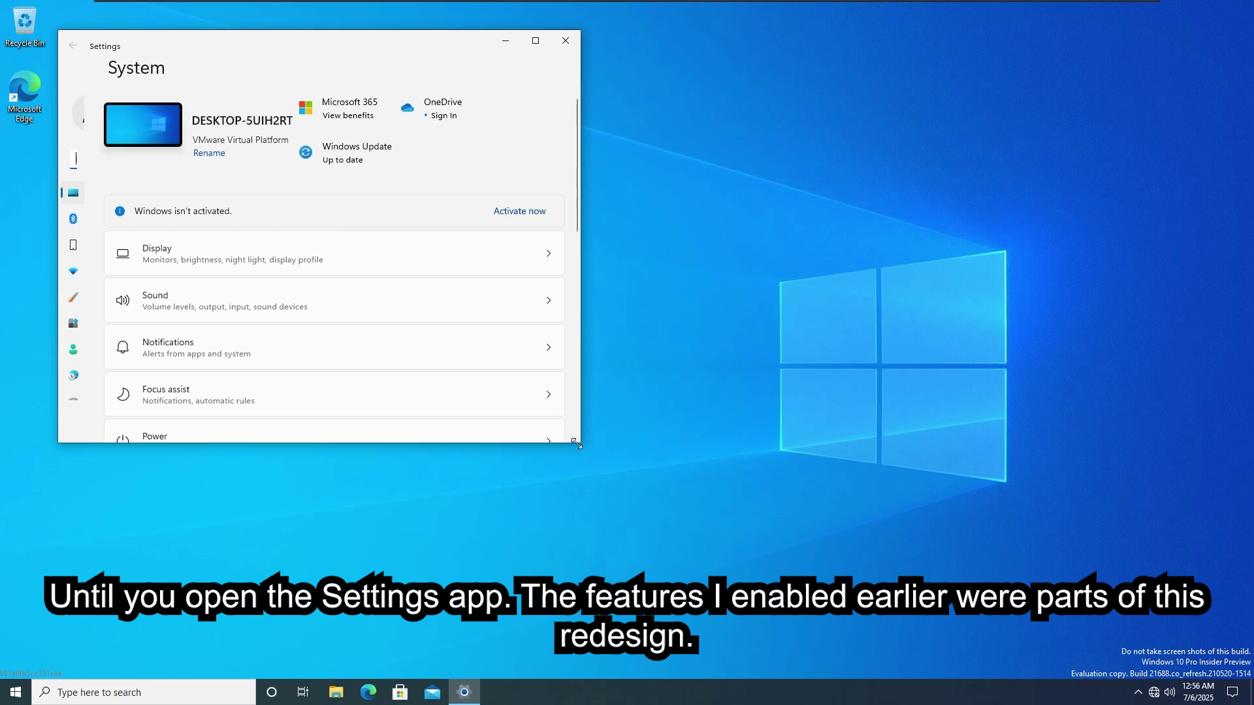
left_click_drag(574, 444, 782, 632)
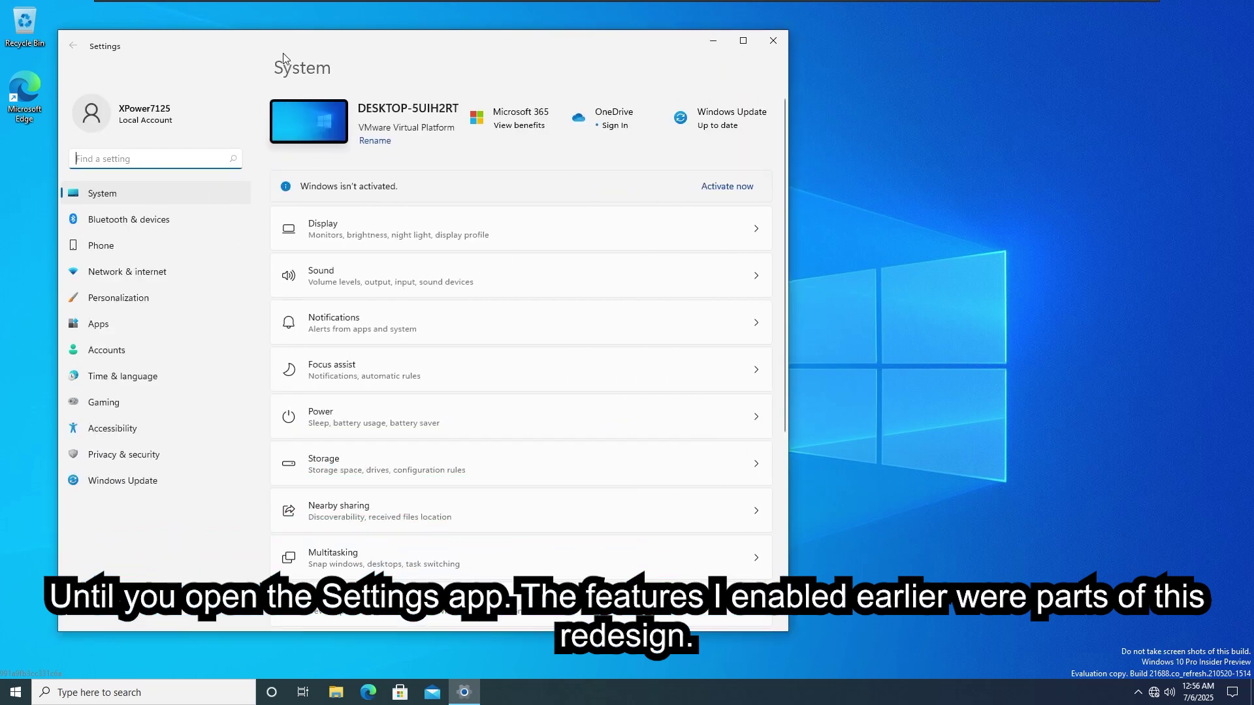
left_click_drag(242, 50, 210, 46)
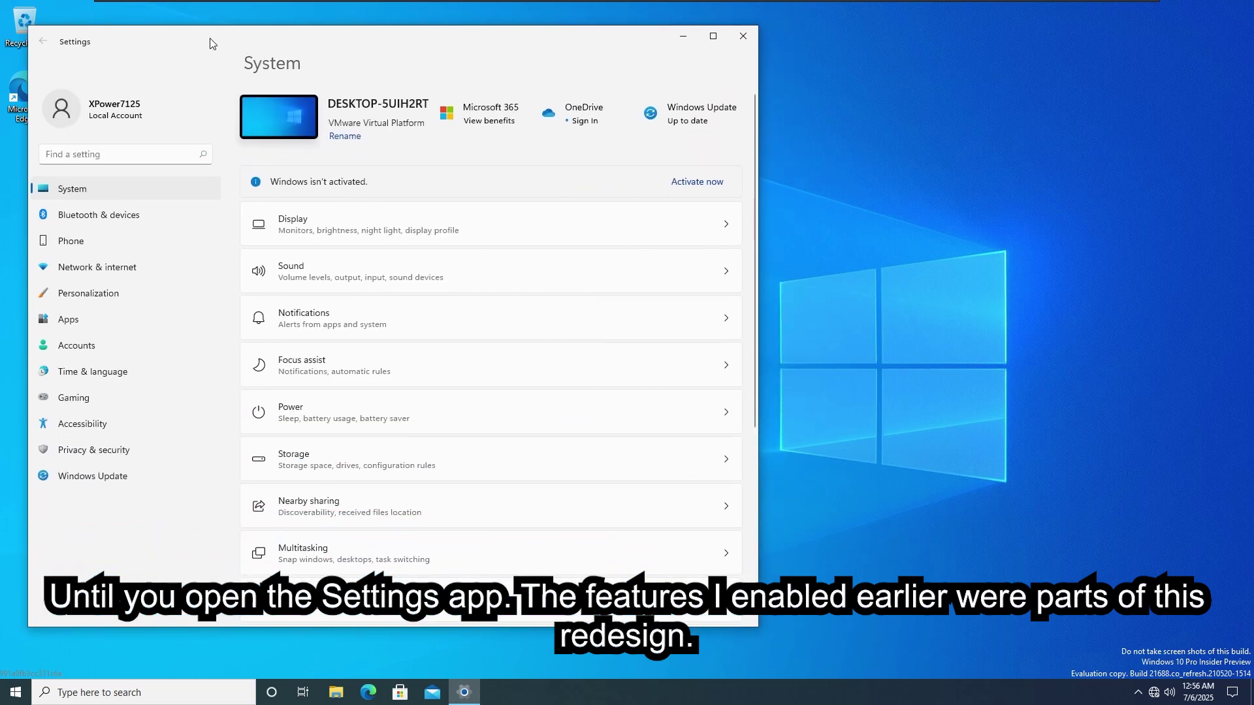
View the Themes page under Personalization in Settings and return to the Personalization list.
left_click(92, 300)
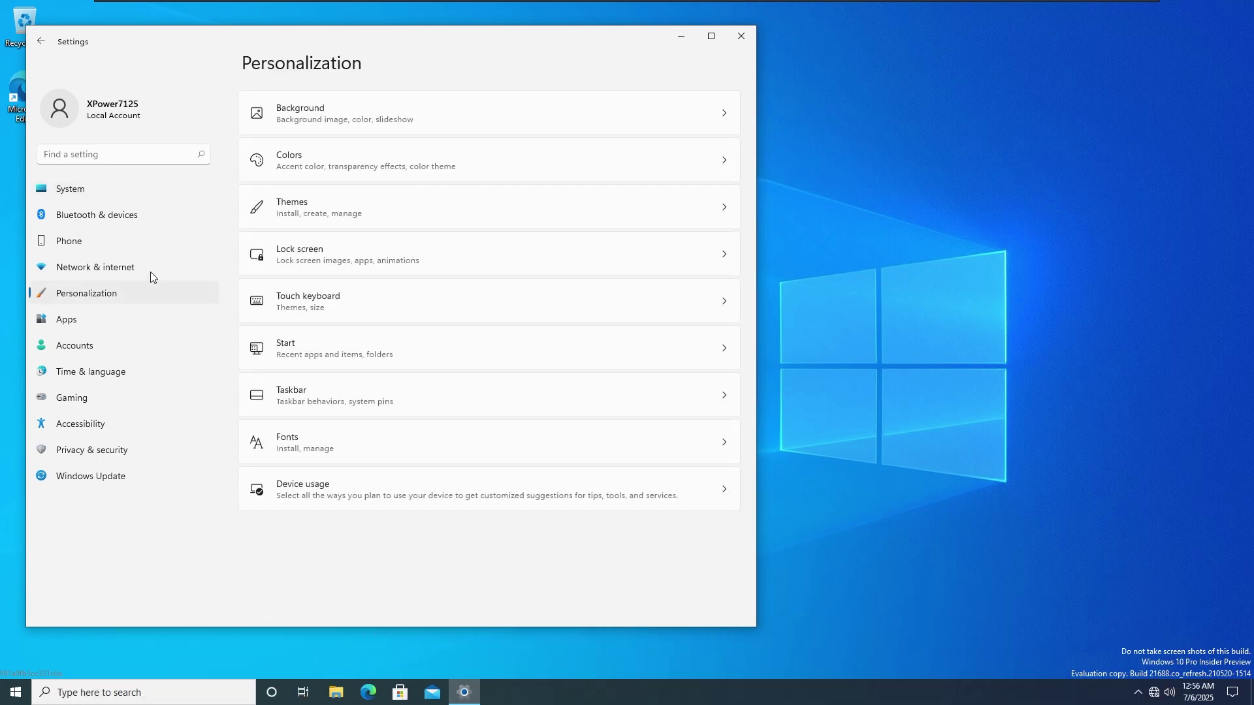
left_click(361, 209)
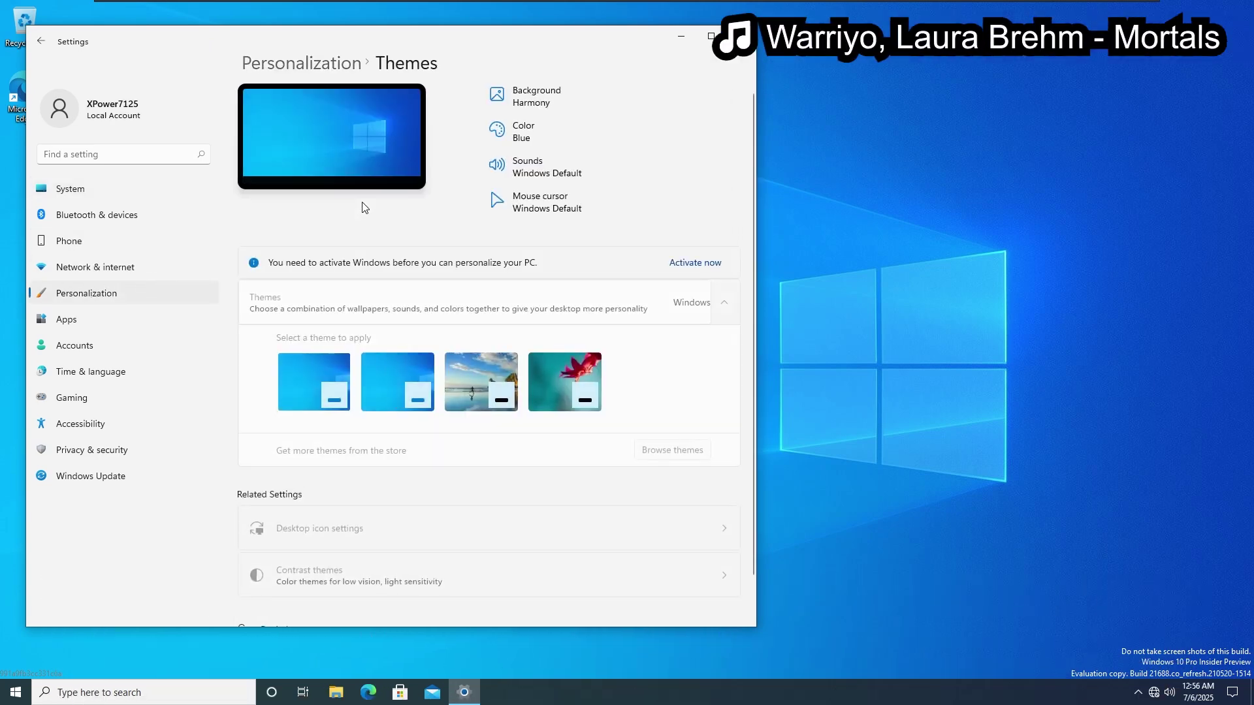
scroll(363, 207, "down", 1)
key("alt+Left")
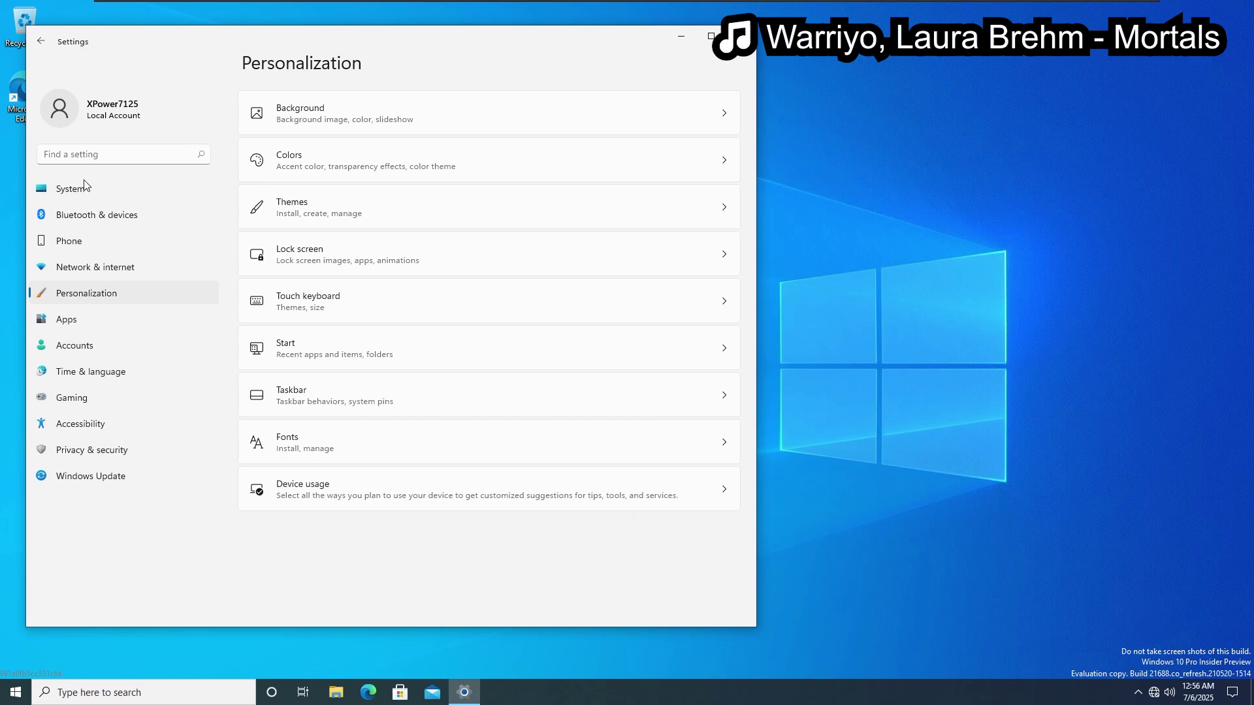
Look through the System settings category, check its Clipboard page and return to the list.
left_click(84, 185)
scroll(431, 457, "down", 5)
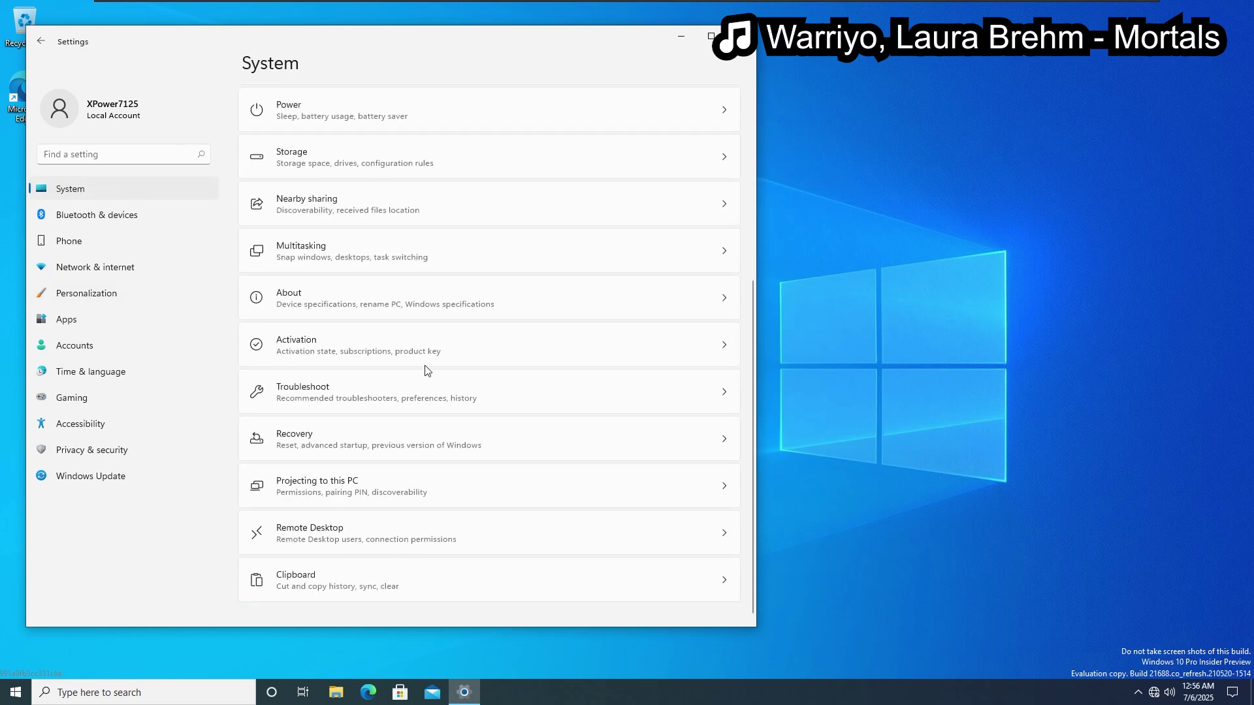
left_click(431, 596)
key("alt+Left")
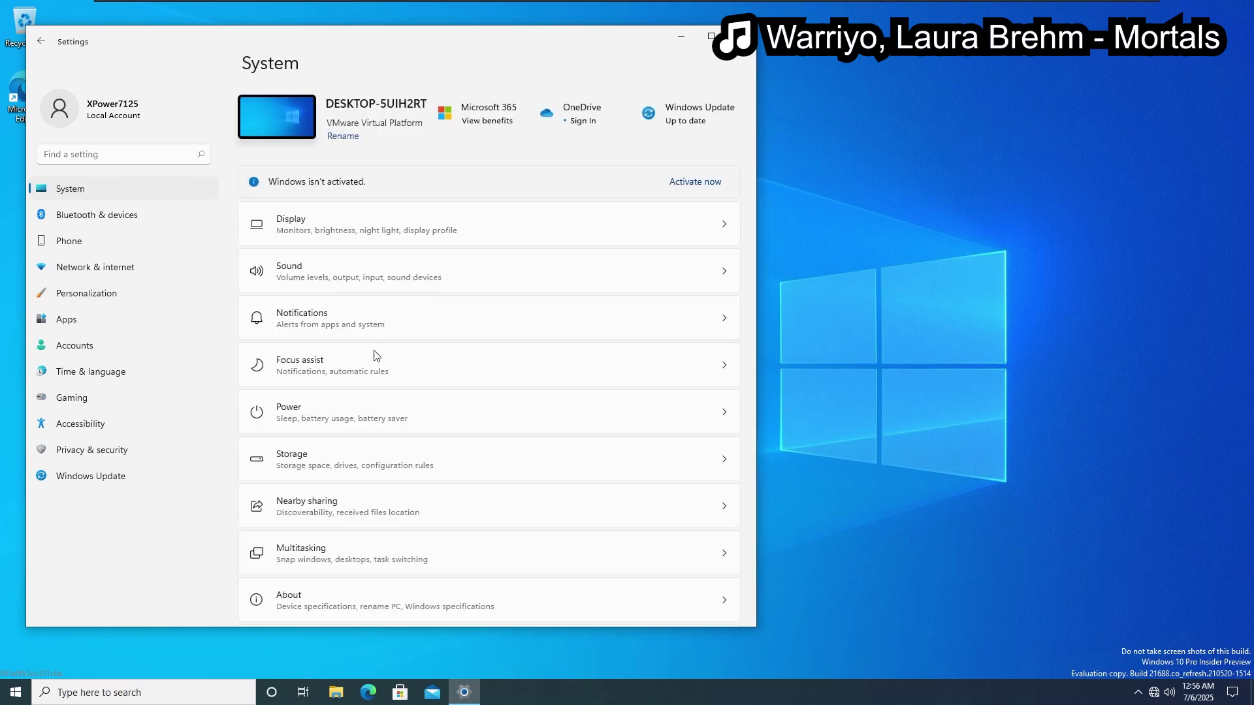
Skim the System settings list once more, view the Display page and go back.
scroll(414, 392, "down", 5)
scroll(365, 578, "up", 1)
scroll(375, 490, "up", 4)
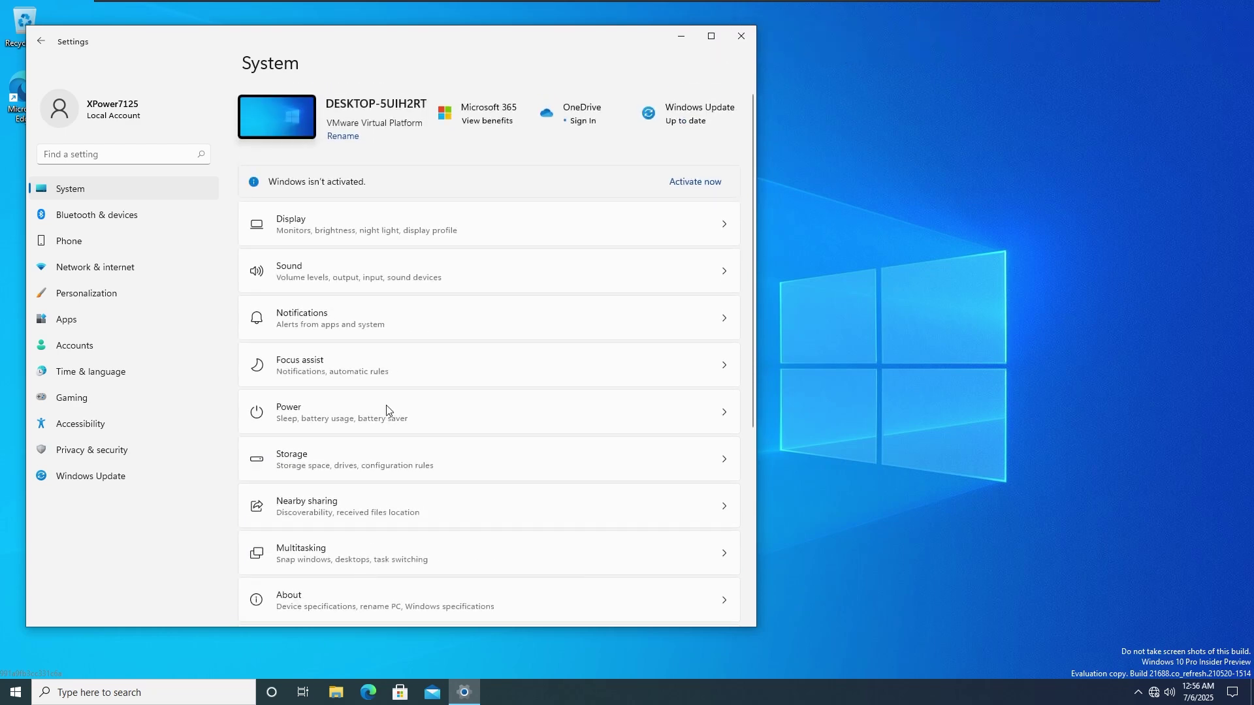
left_click(333, 217)
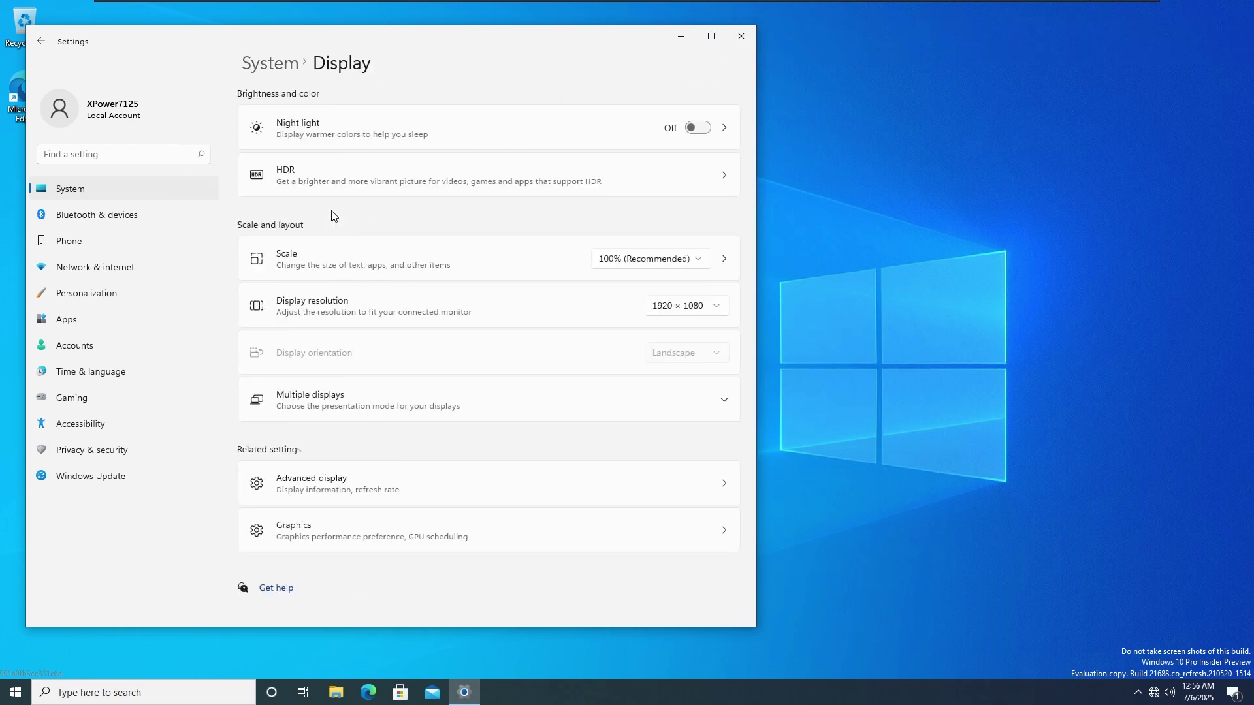
key("alt+Left")
Open the Windows Insider Program page under Windows Update with administrator approval and follow its link to the network & internet settings.
left_click(135, 483)
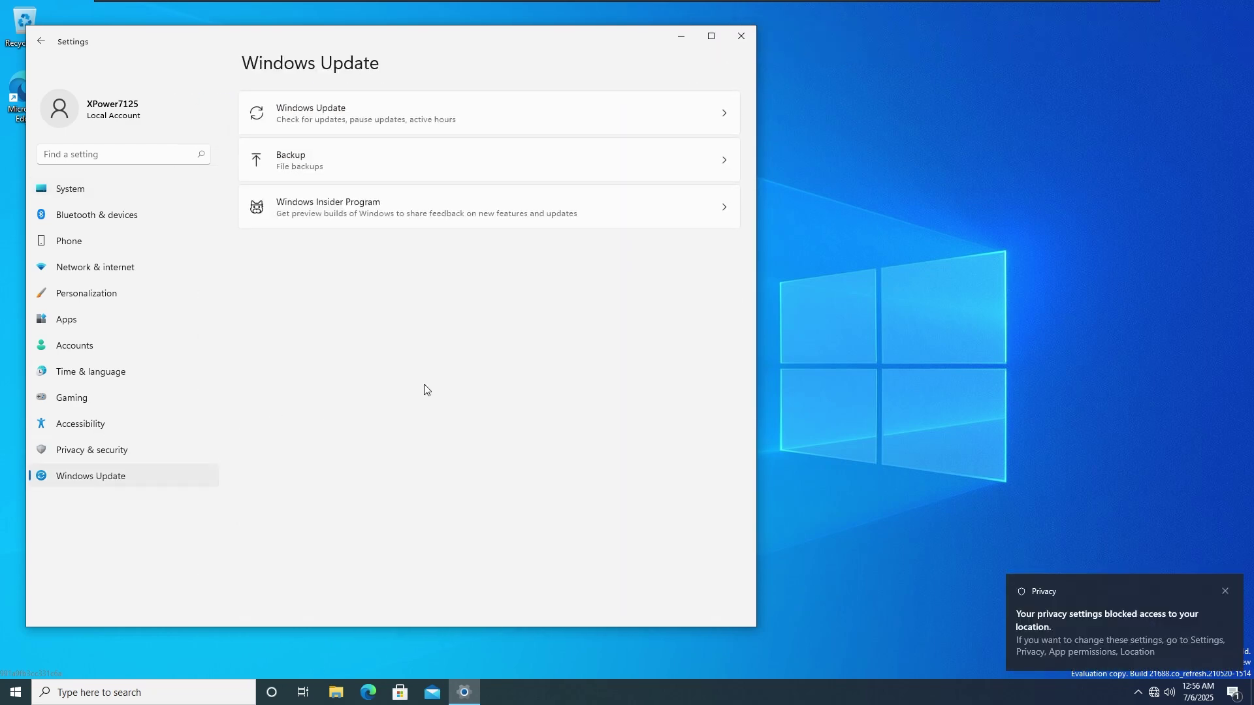
left_click(377, 110)
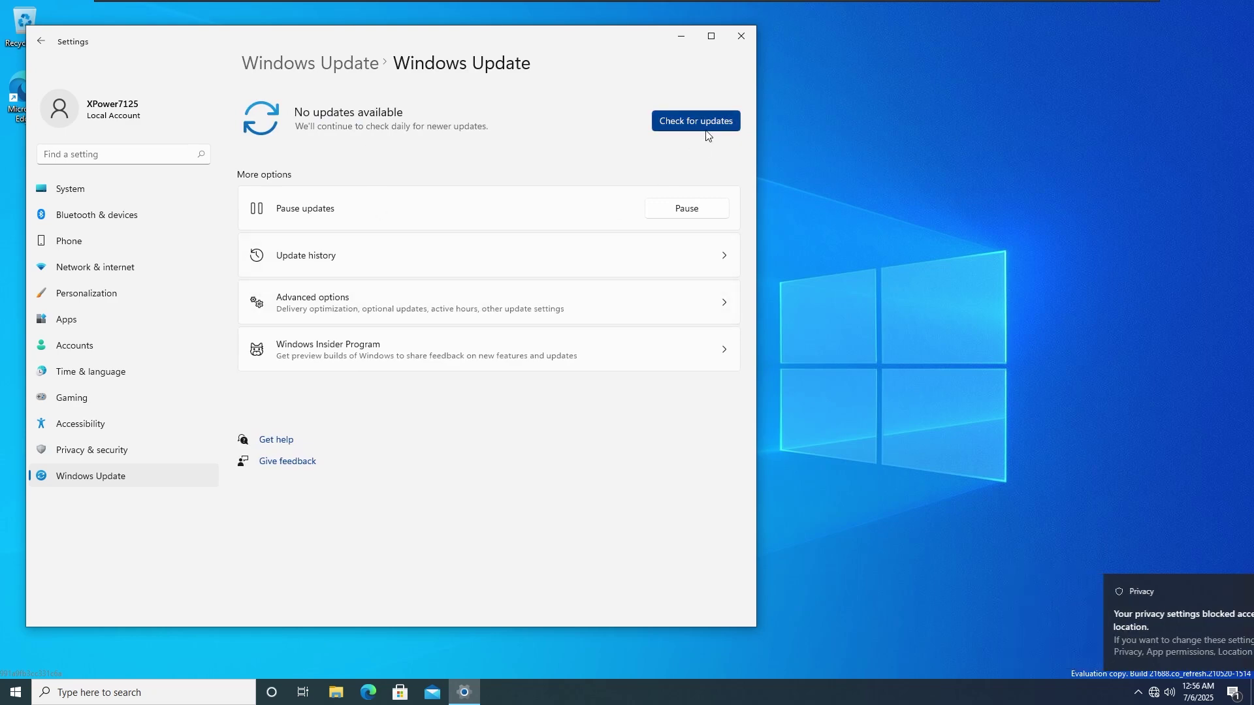
left_click(574, 367)
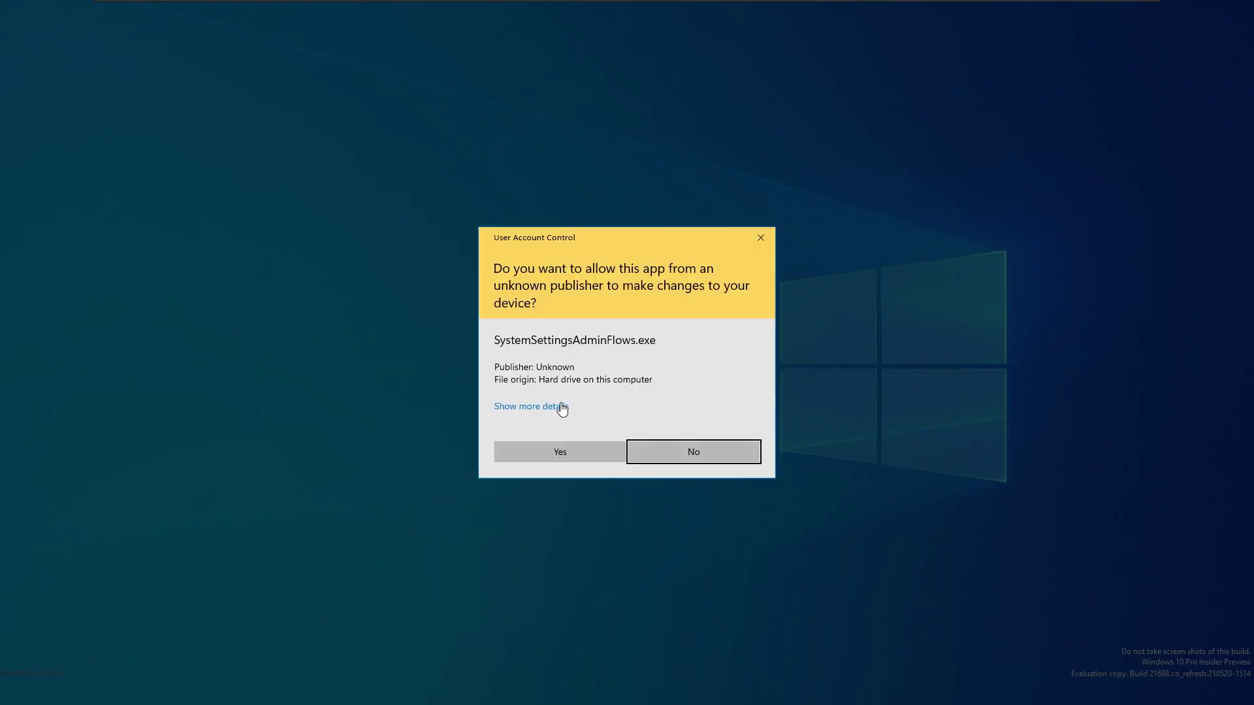
key("Left")
key("Return")
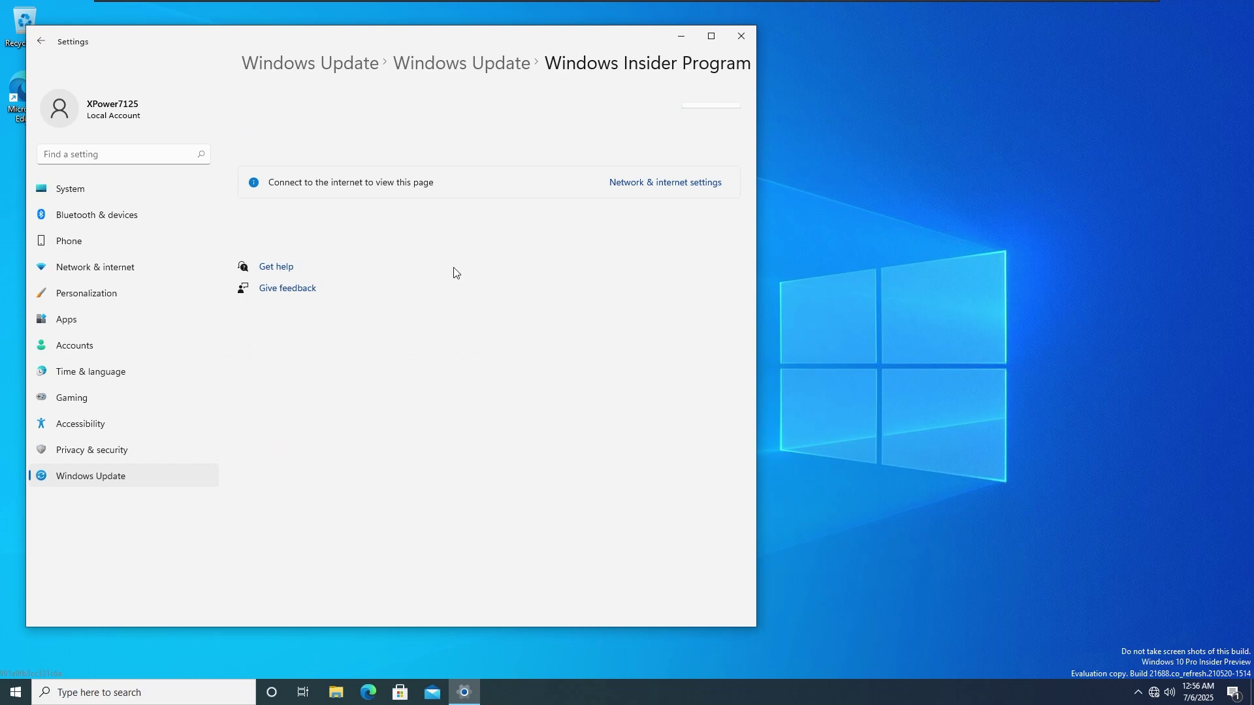
left_click(697, 186)
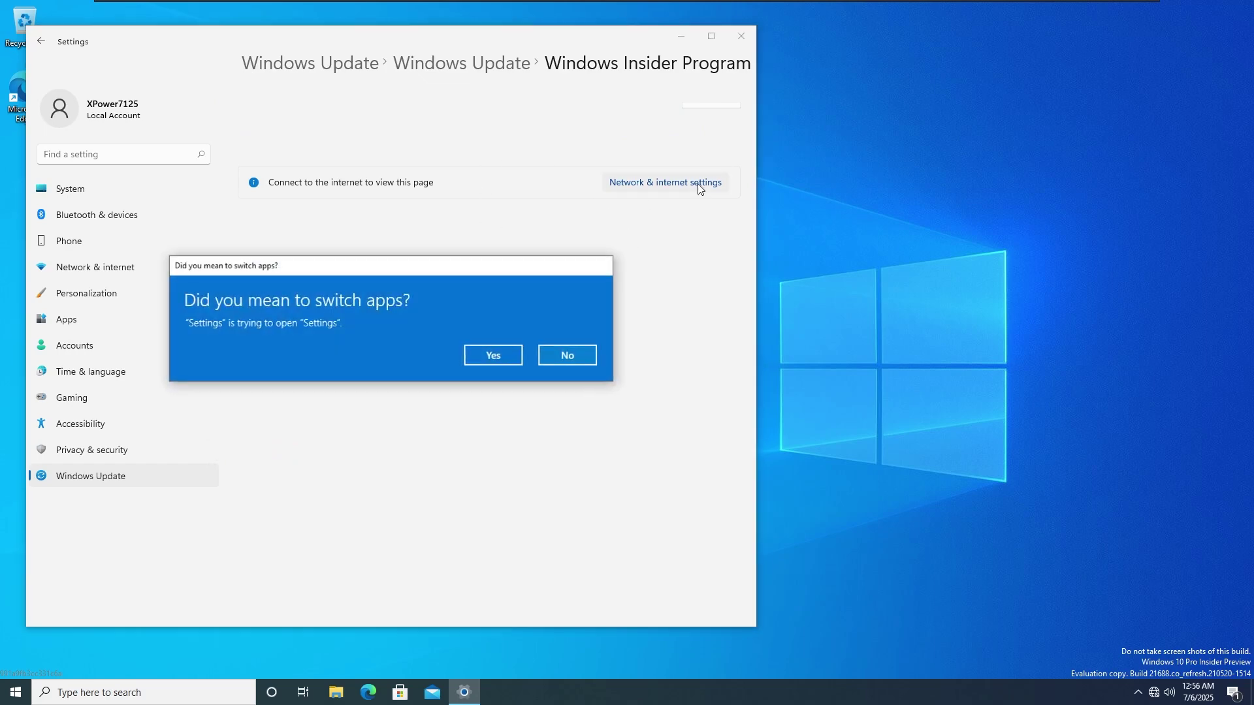
left_click(485, 352)
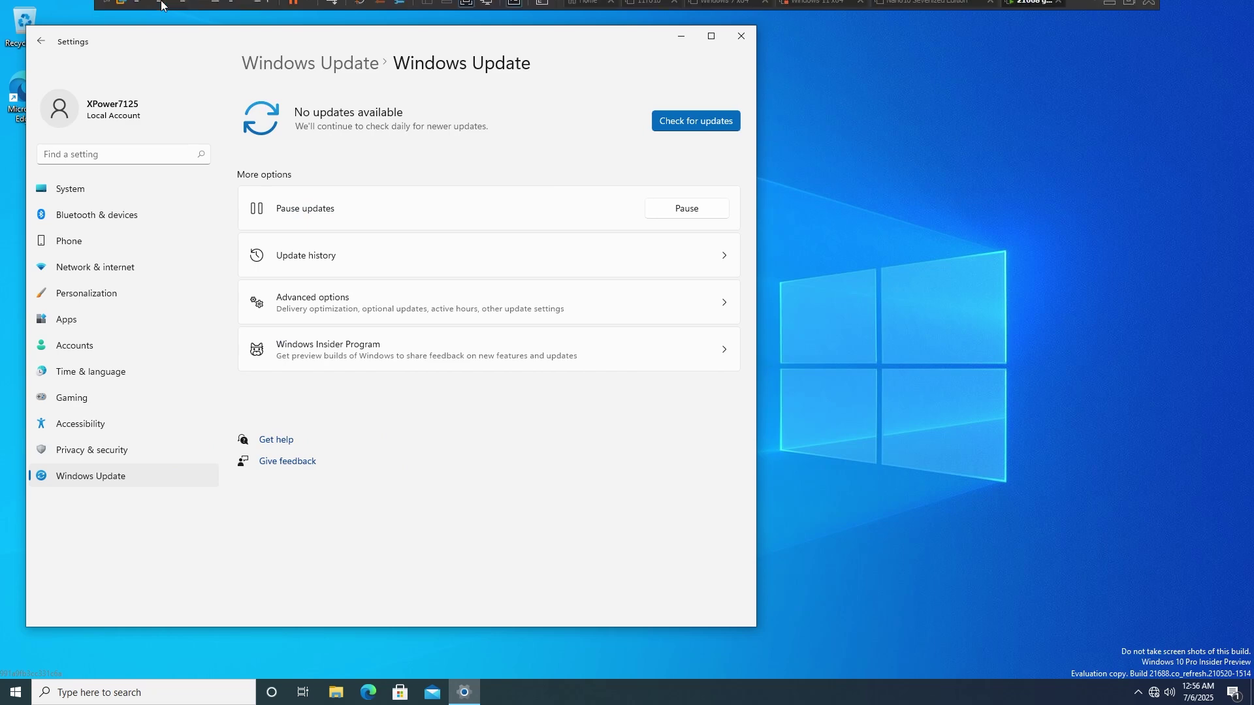
Connect the virtual machine's network adapter in VMware.
left_click(211, 7)
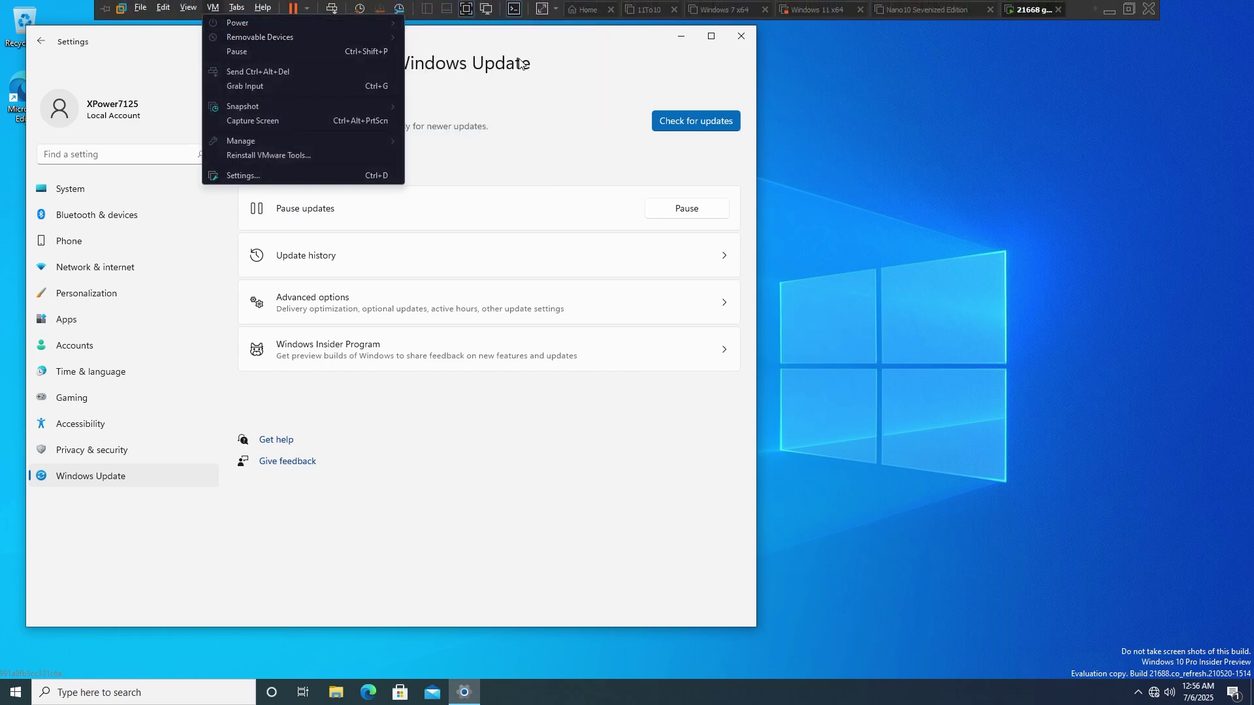
mouse_move(396, 39)
mouse_move(554, 52)
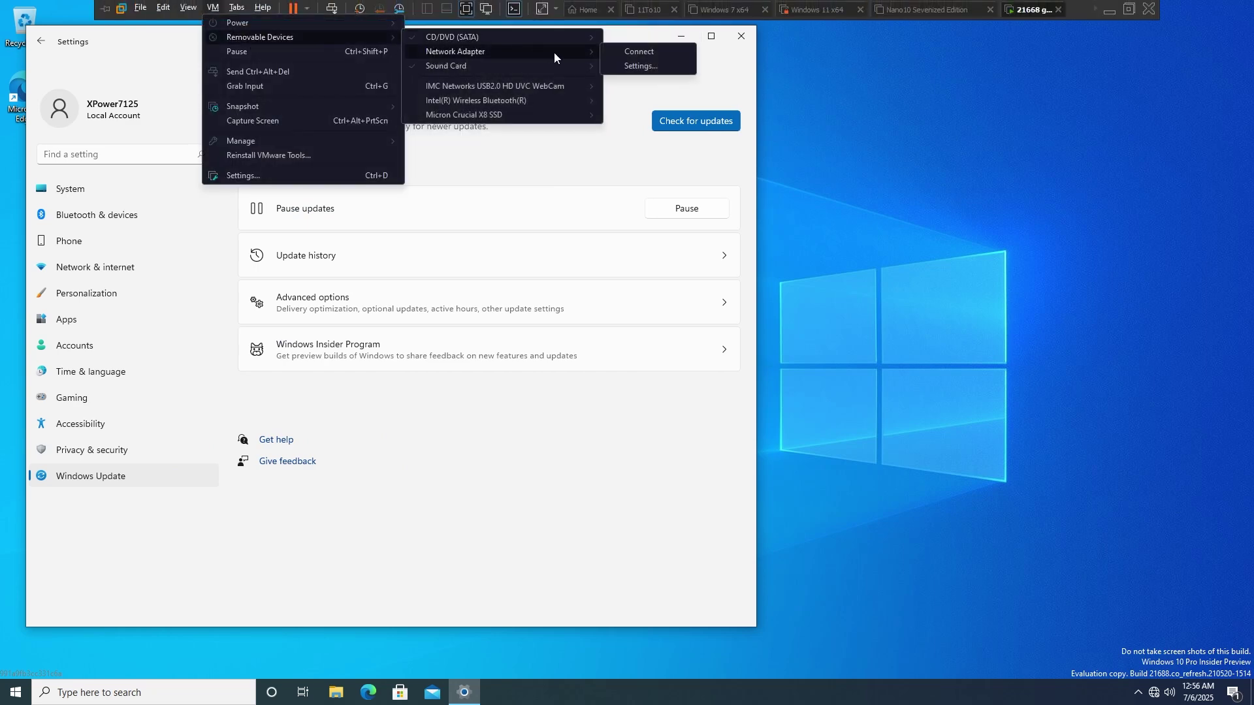
left_click(620, 51)
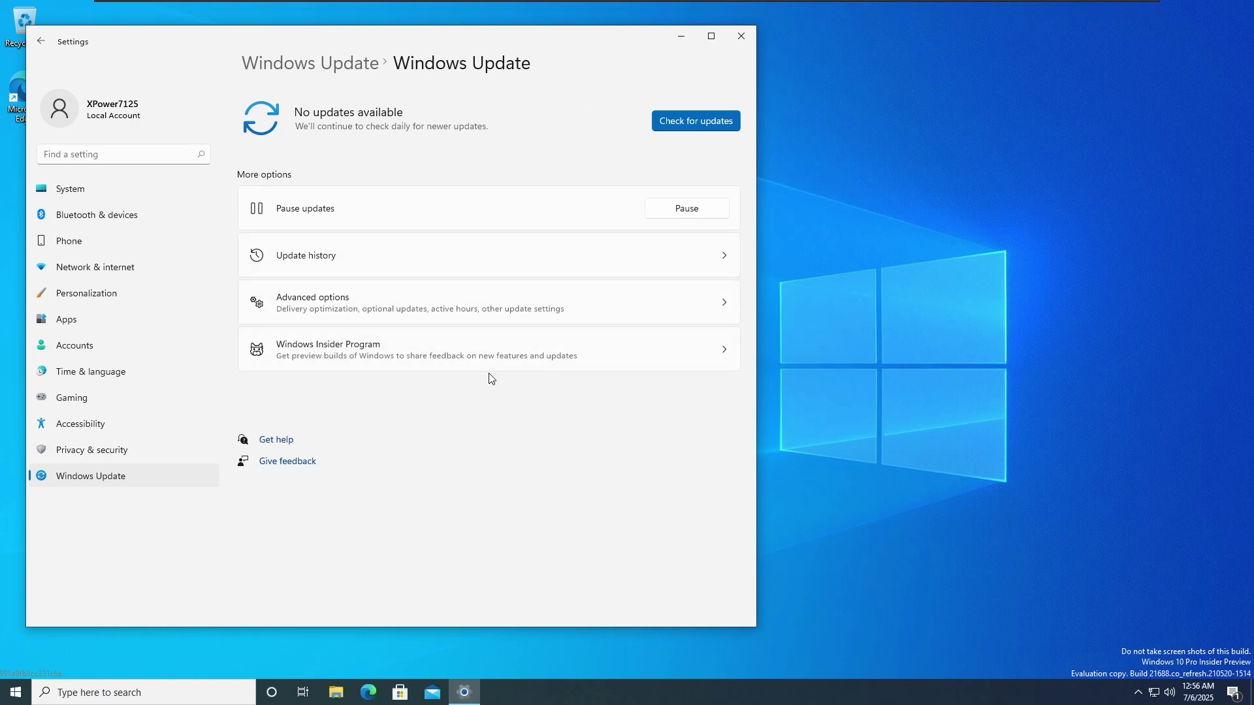
Reopen the Windows Insider Program page, then leave it and close Settings.
left_click(544, 356)
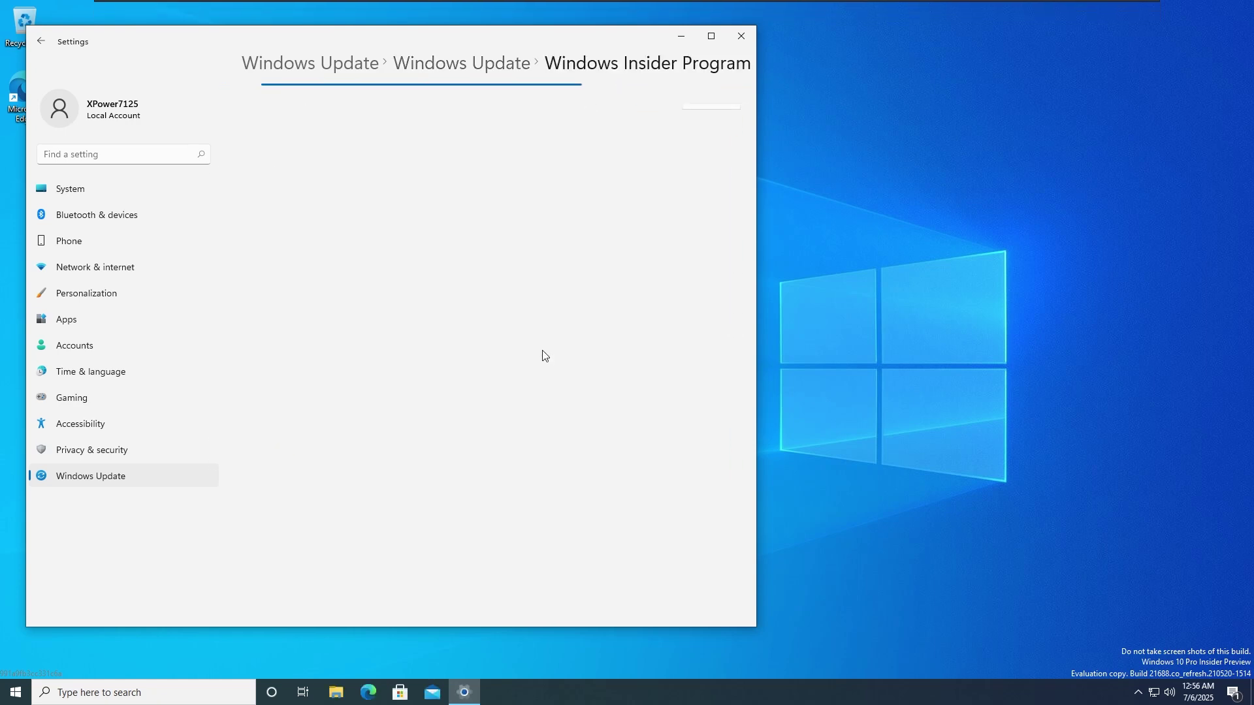
left_click(106, 180)
key("alt+F4")
View the desktop's context menu, then launch Windows Terminal from the list of installed apps.
right_click(465, 228)
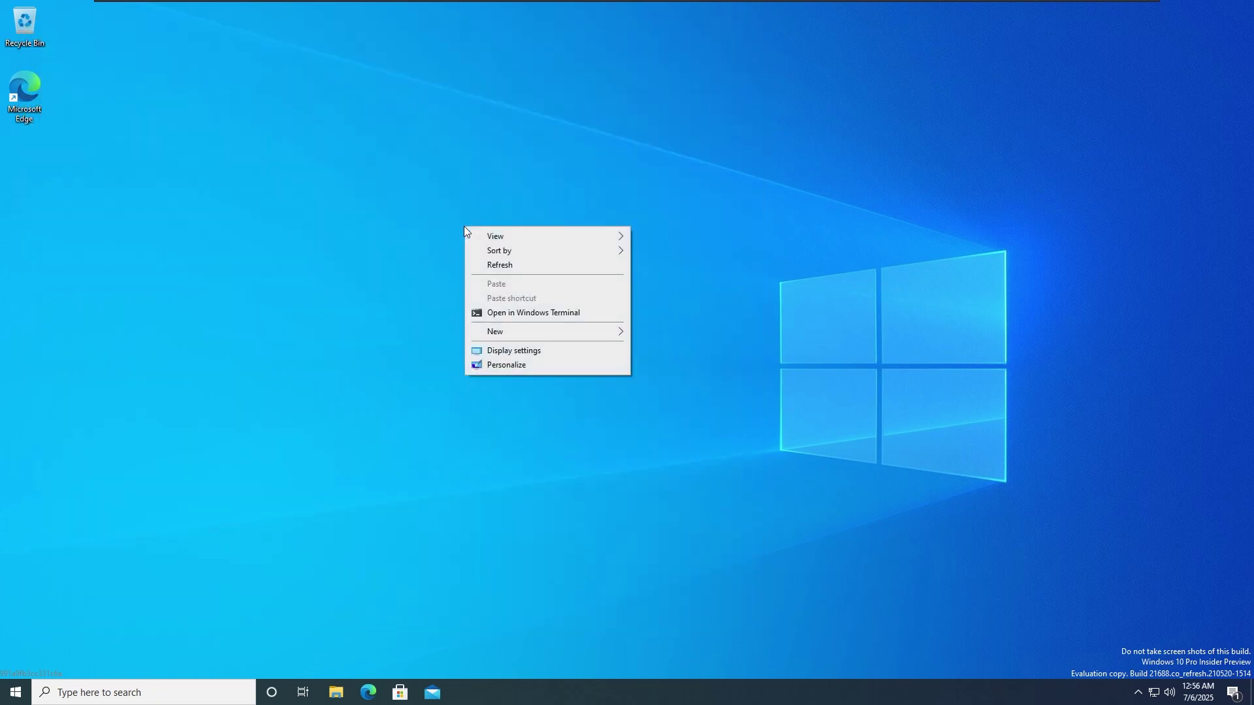
left_click(358, 320)
key("super")
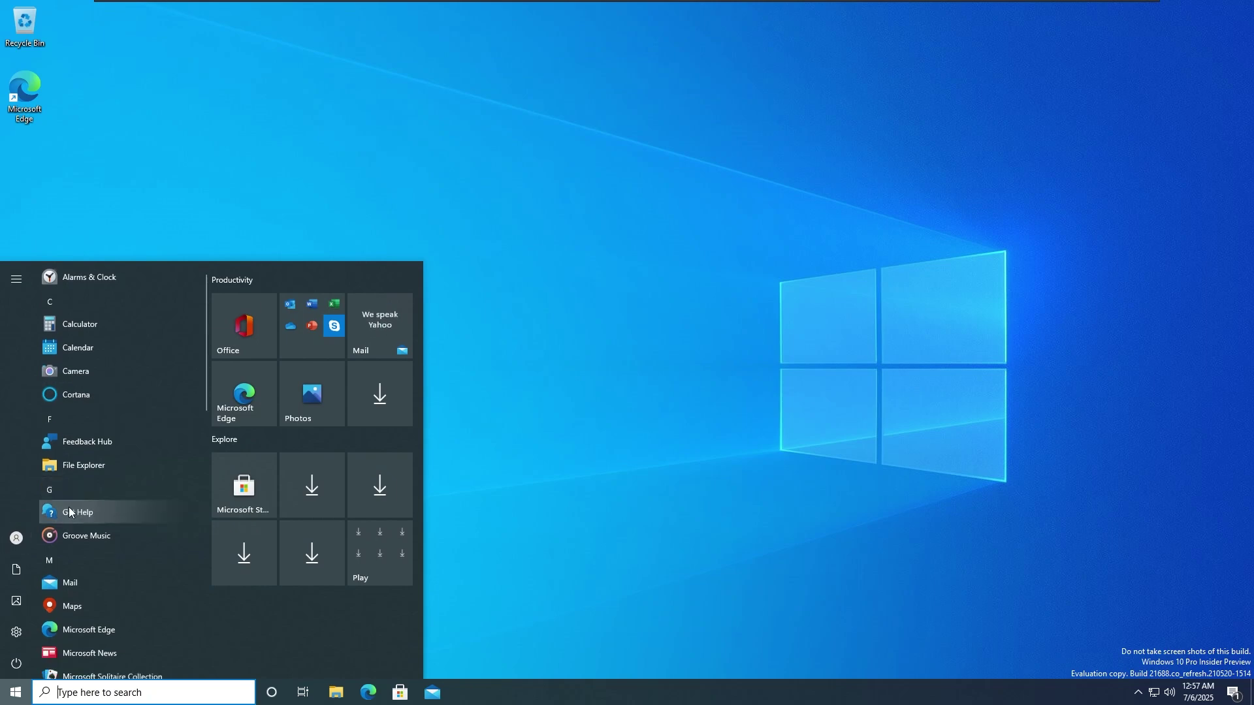
scroll(69, 507, "down", 8)
scroll(68, 507, "down", 4)
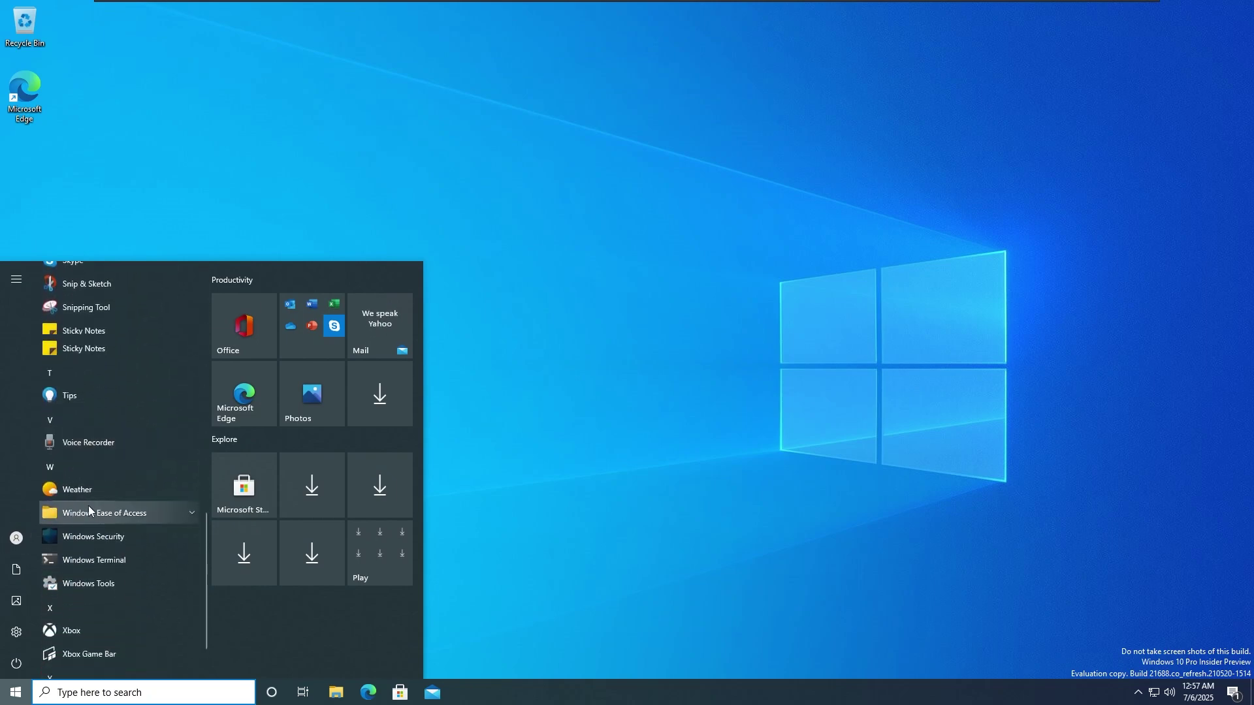
left_click(161, 491)
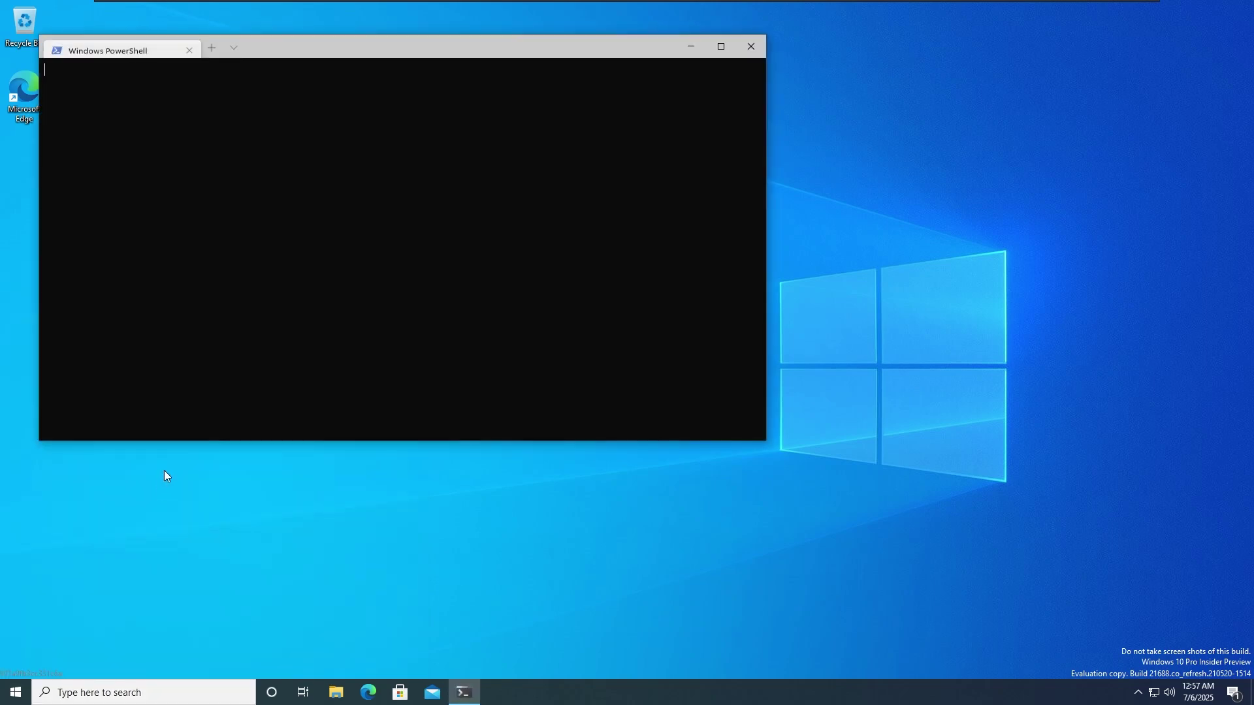
Try to open Windows Security from the list of installed apps.
key("super")
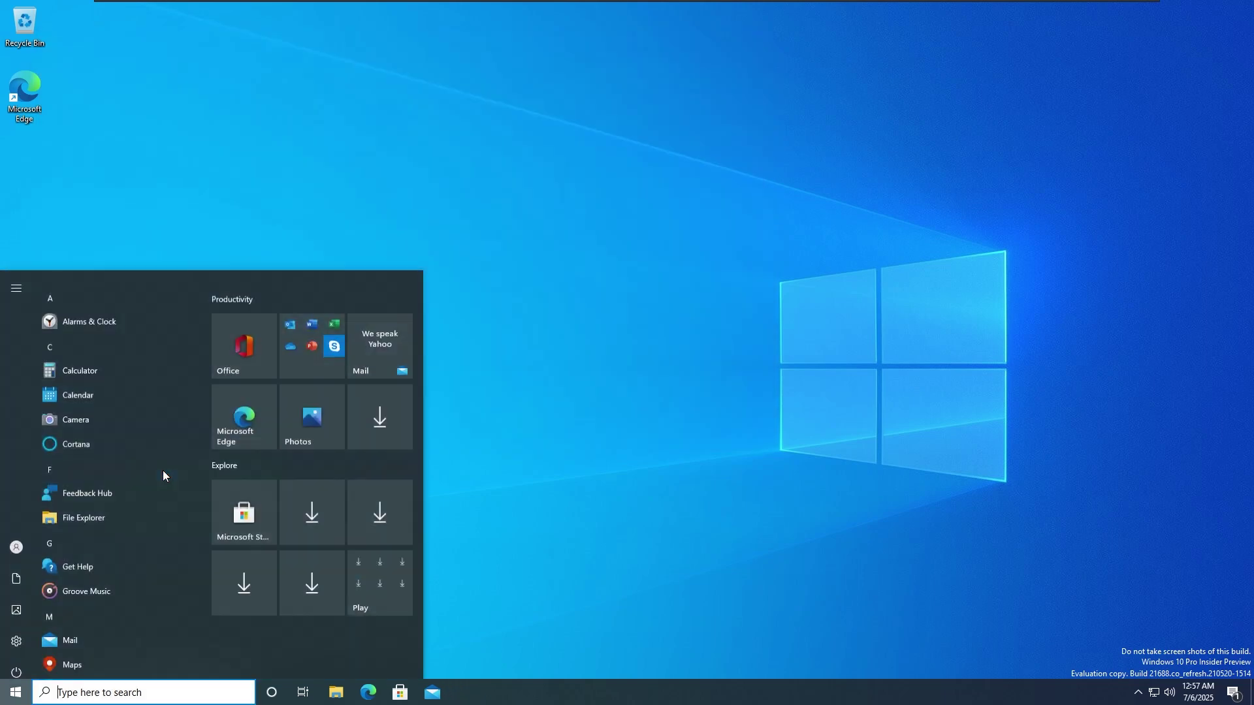
left_click(103, 468)
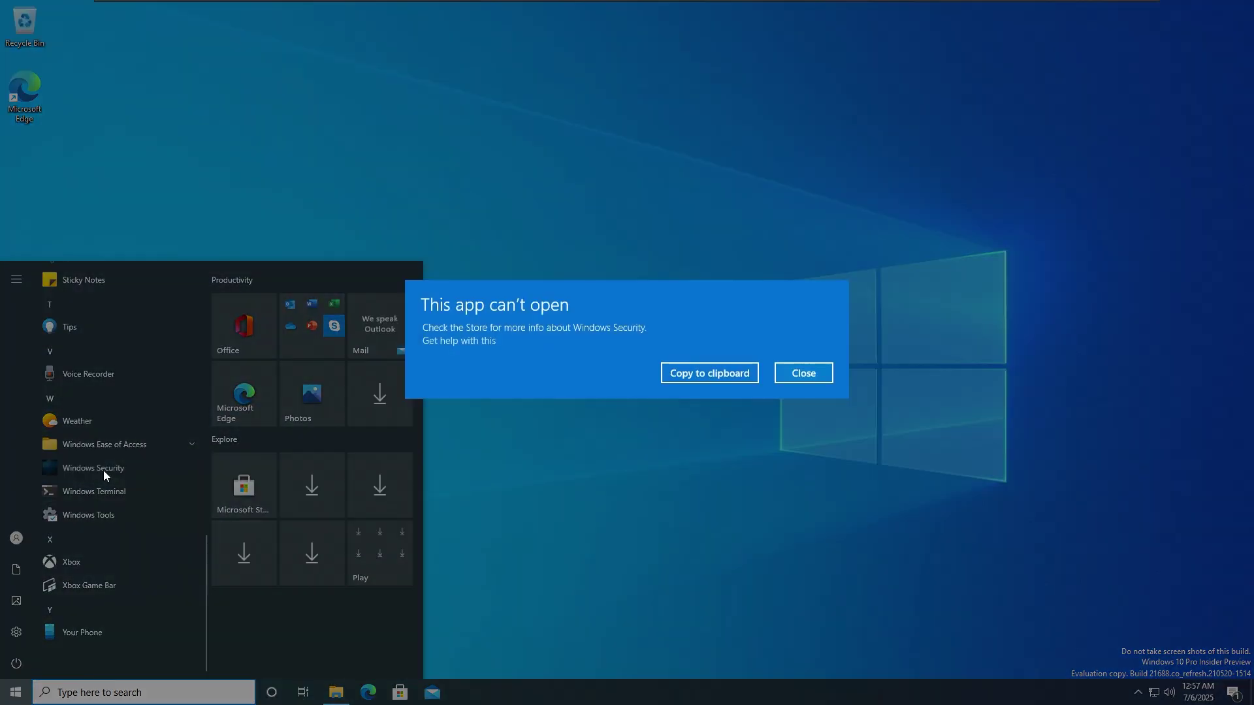
key("Escape")
Open Settings and examine the order of the pages in the System list, including where About is placed.
key("super+i")
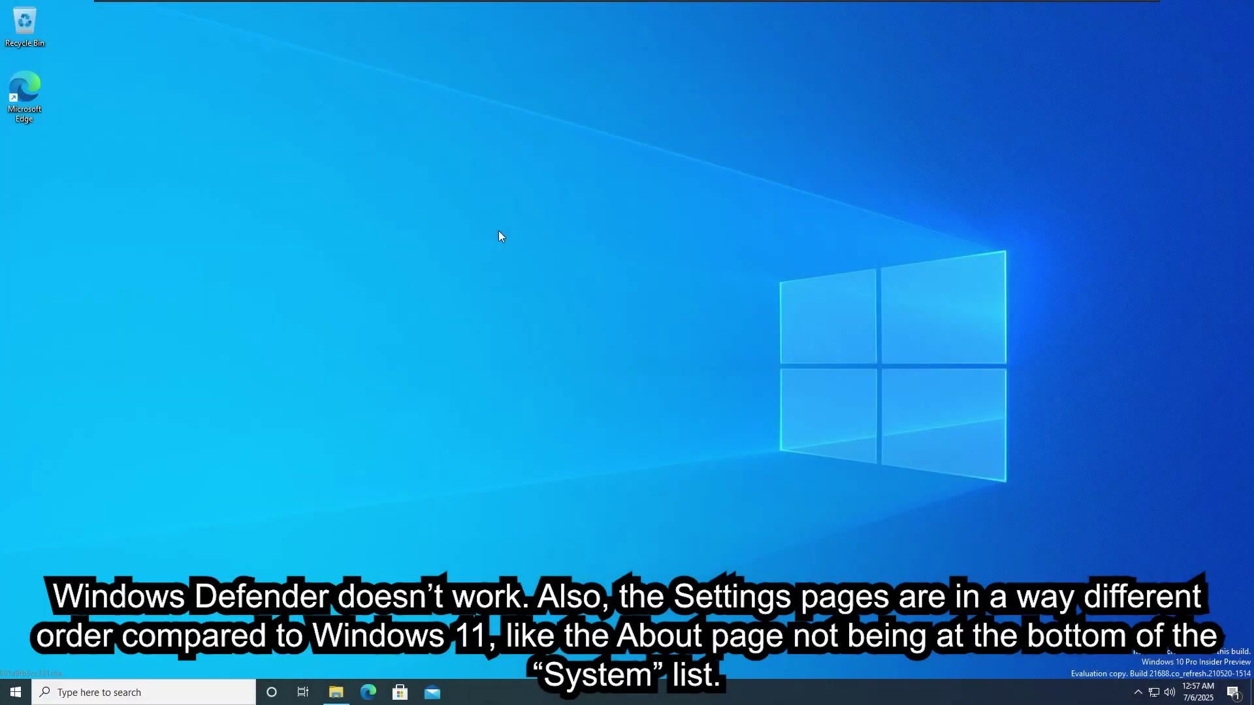
scroll(501, 235, "down", 1)
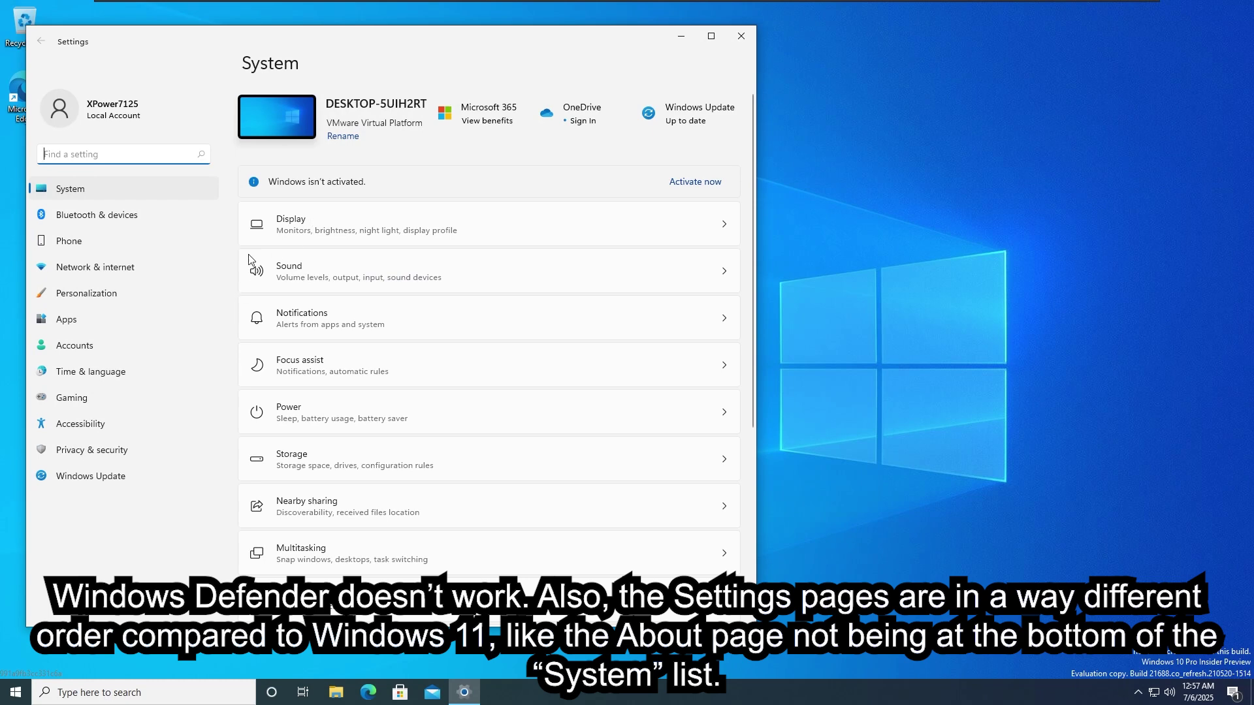
scroll(375, 396, "down", 4)
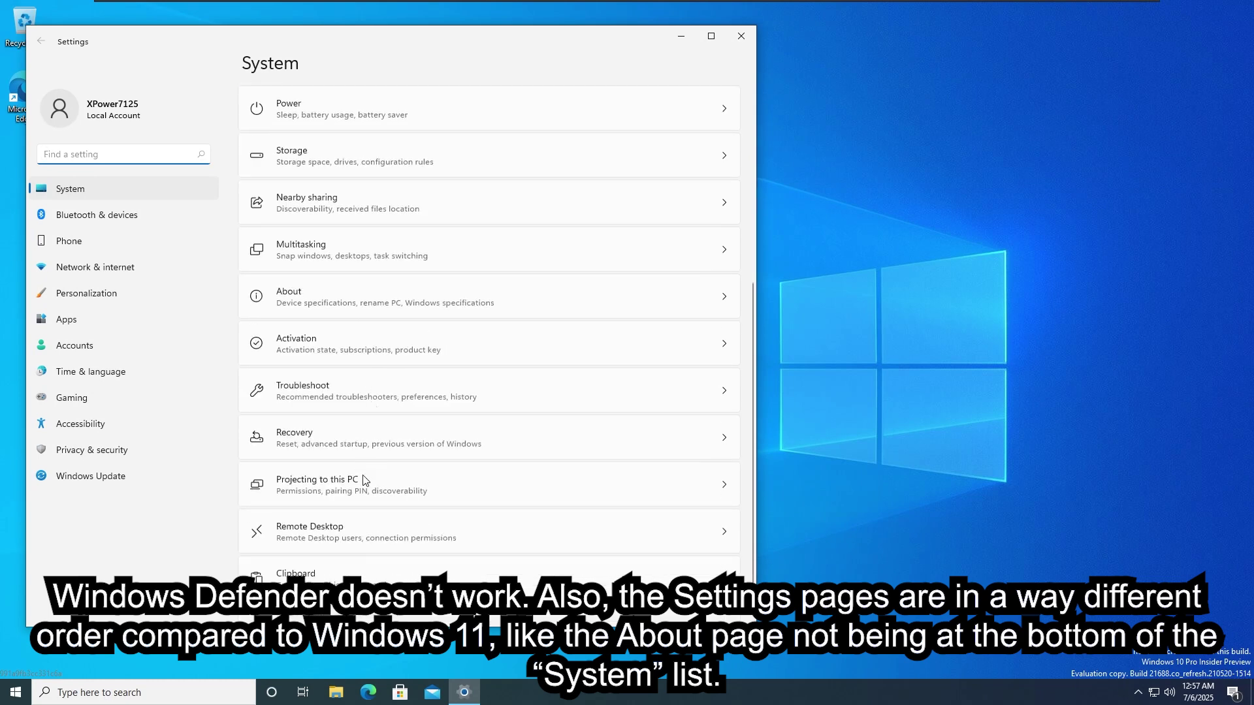
scroll(363, 422, "up", 5)
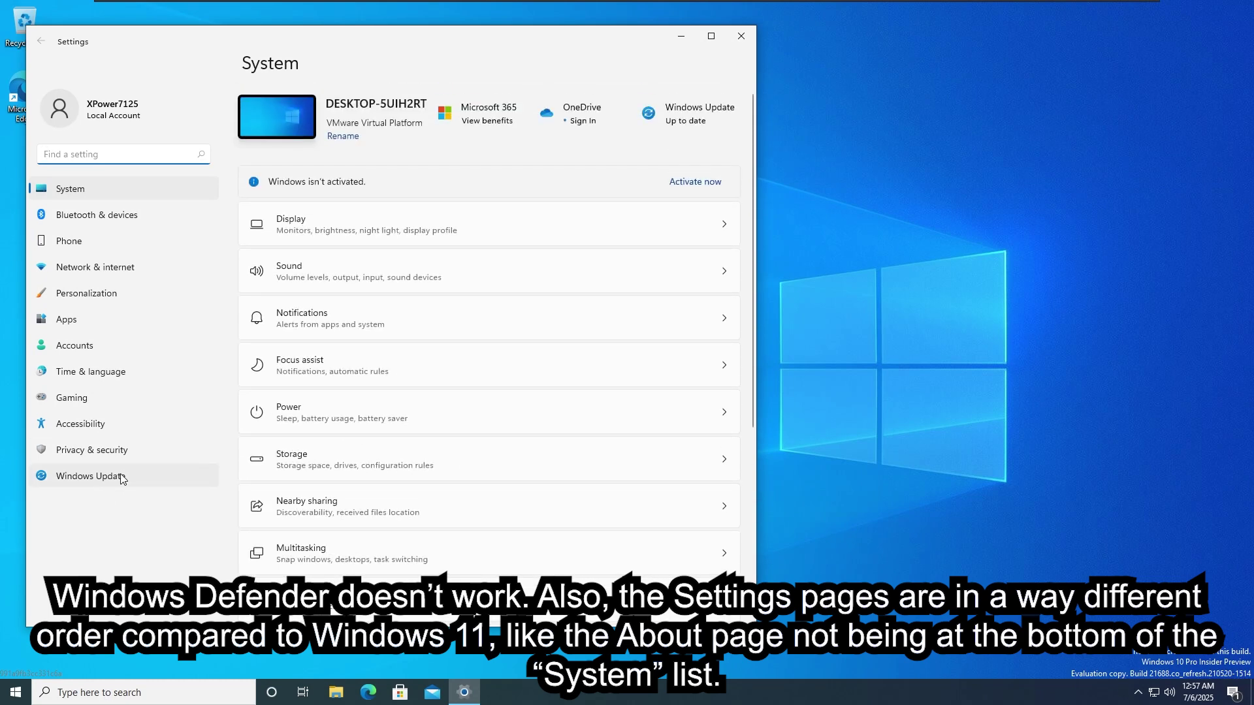
Open Control Panel by running the control command.
key("super")
type("about")
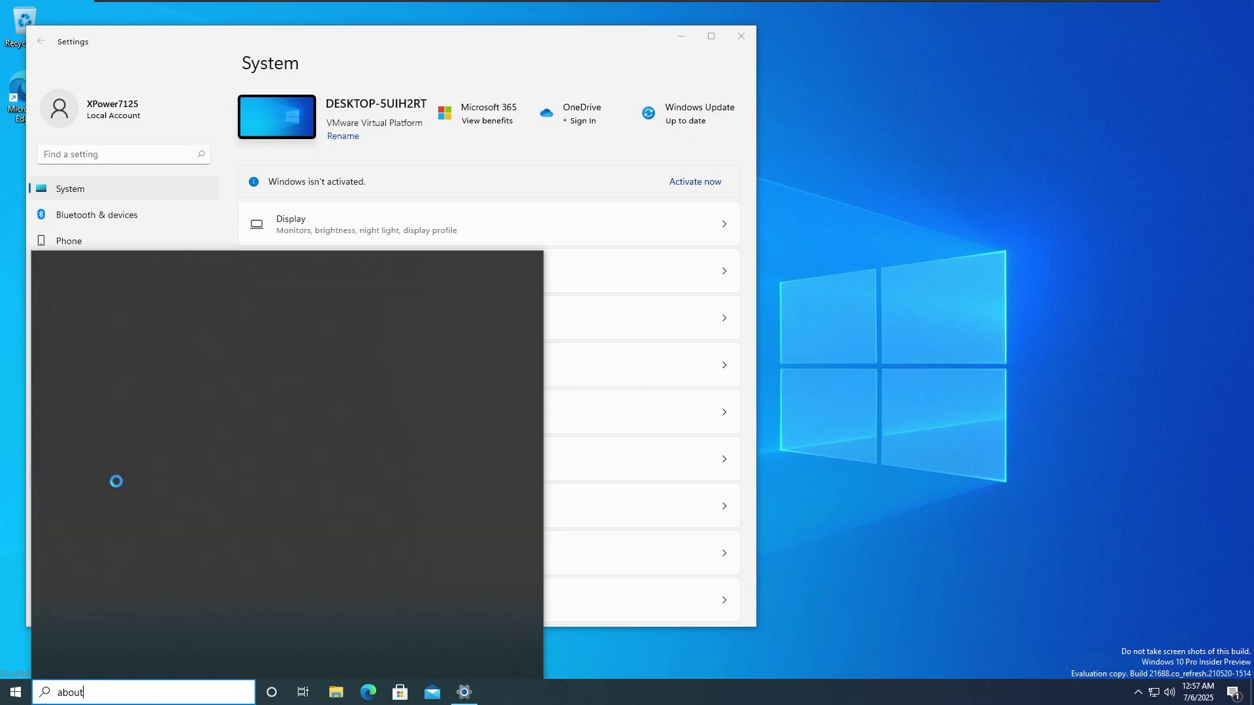
key("super+r")
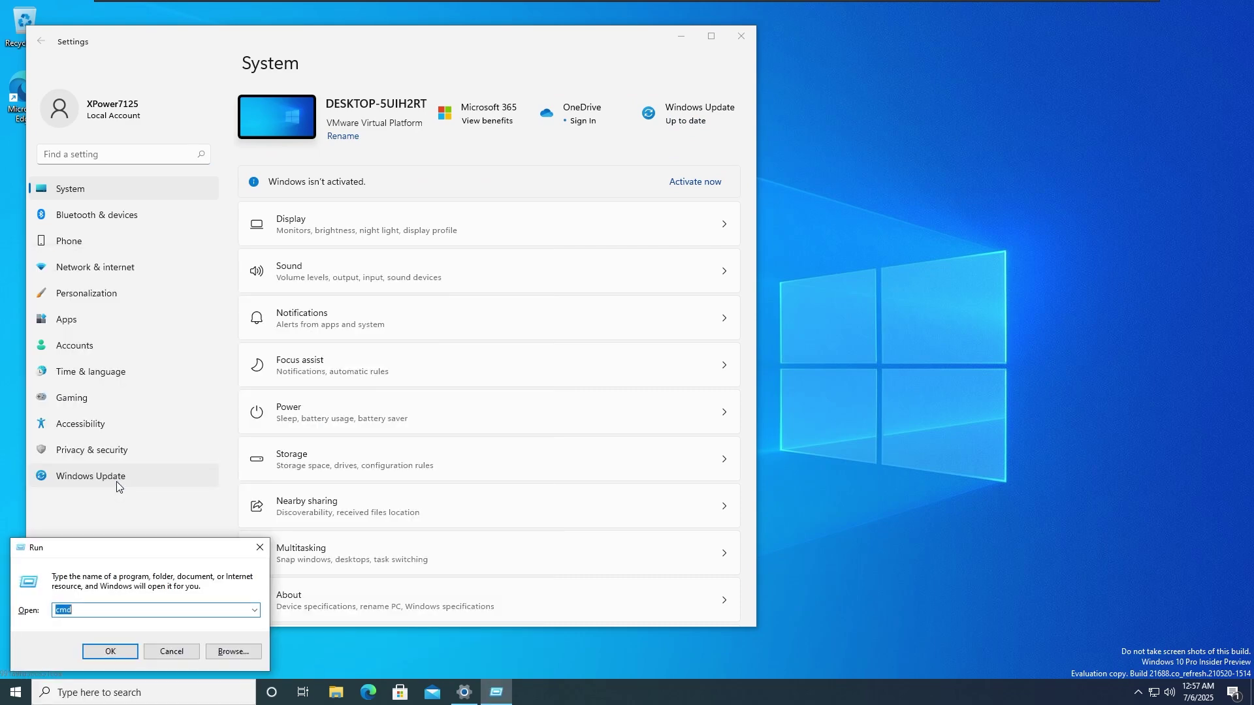
type("control")
key("Return")
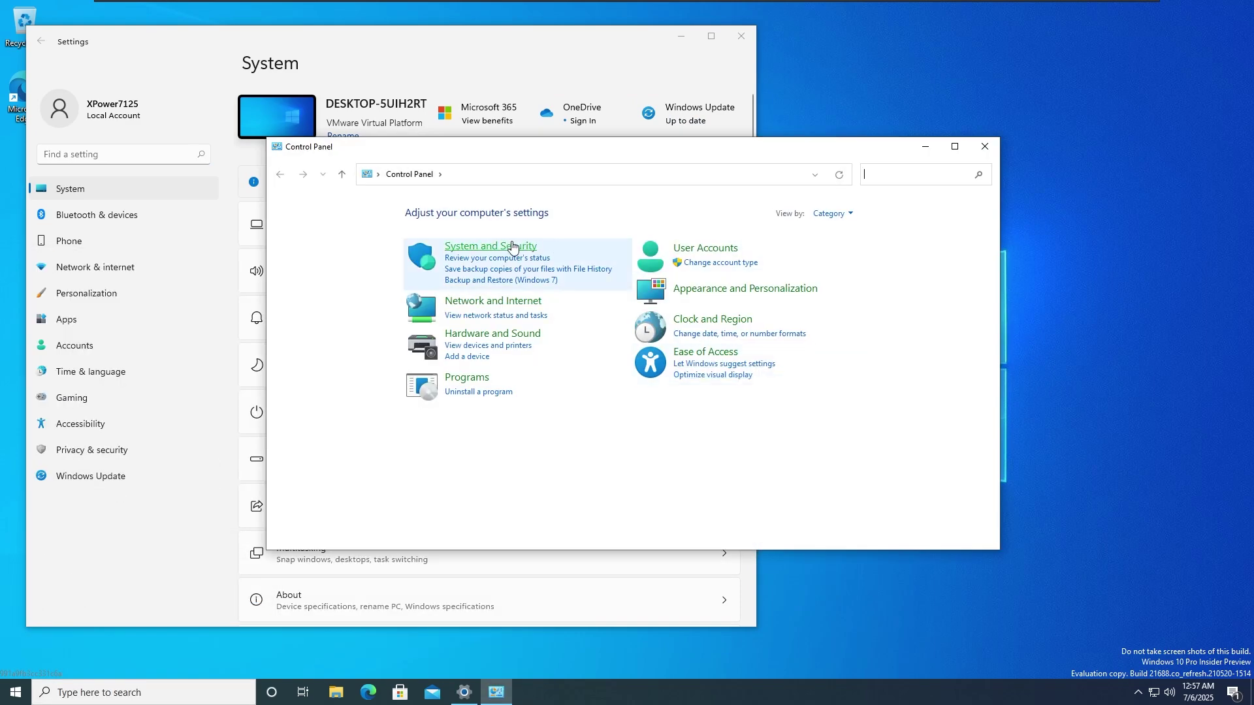
Follow the System entry in Control Panel's System and Security category and look through the About page it opens.
left_click(449, 246)
left_click(454, 285)
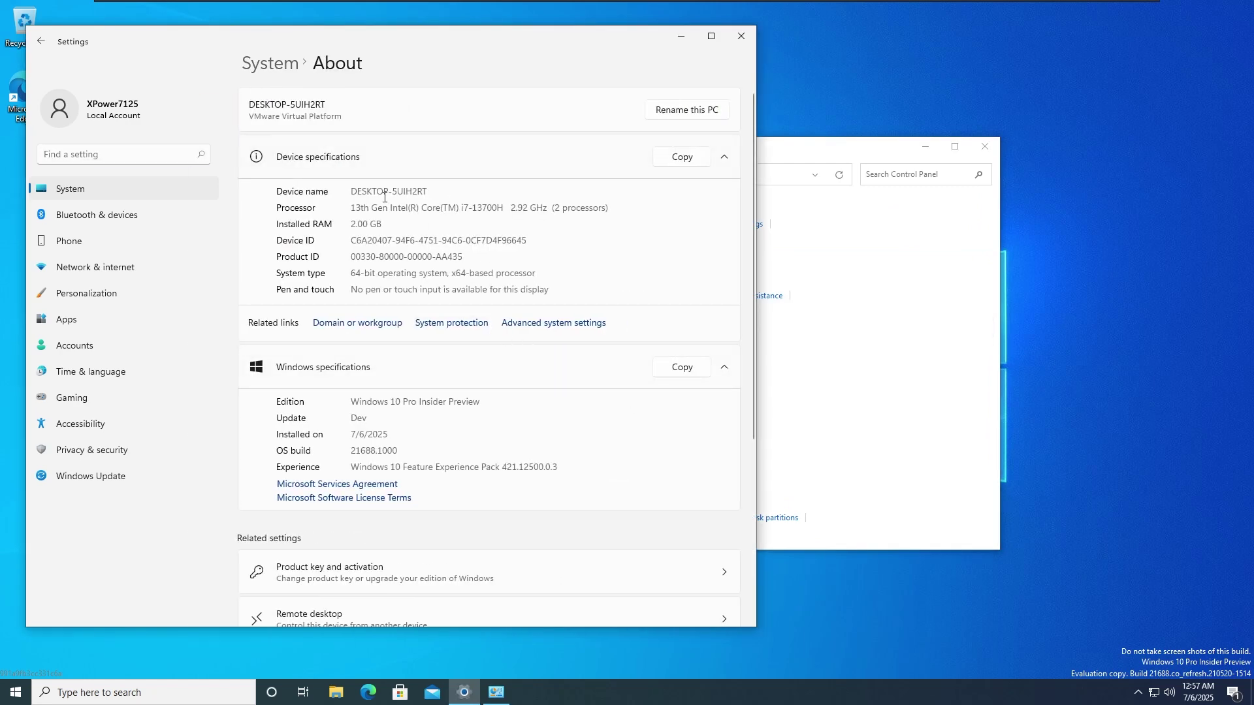
scroll(529, 399, "down", 5)
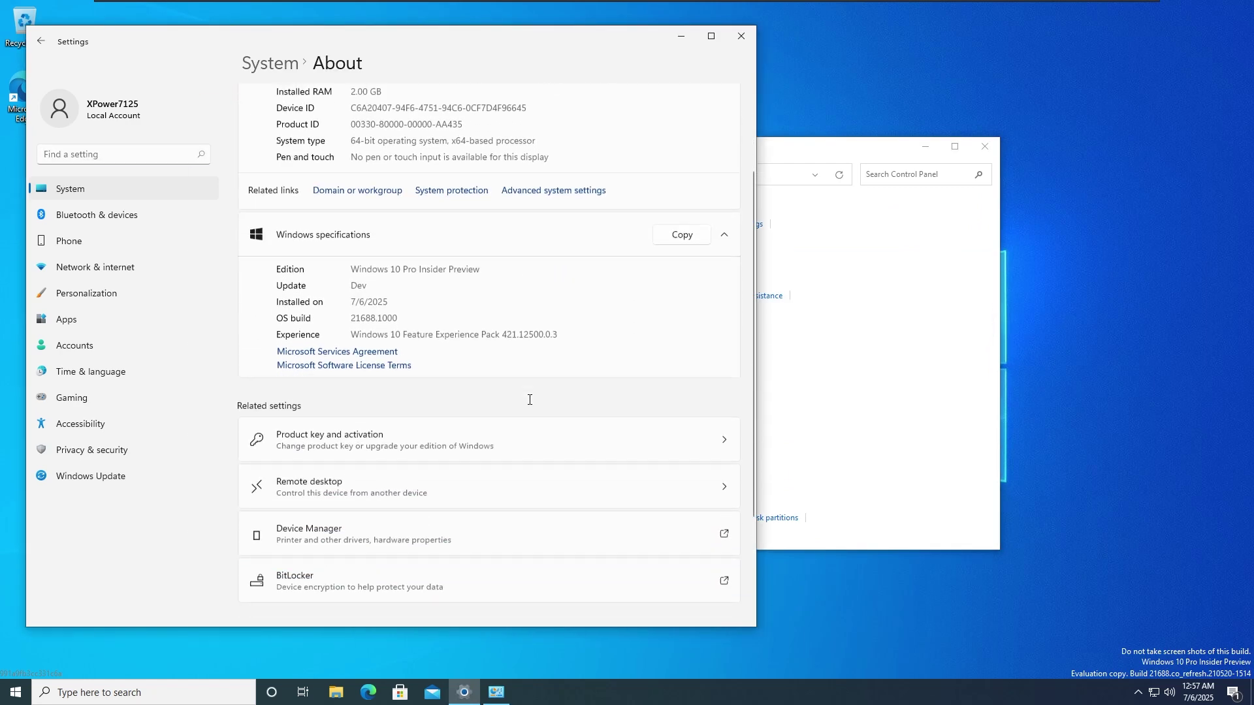
scroll(529, 405, "up", 5)
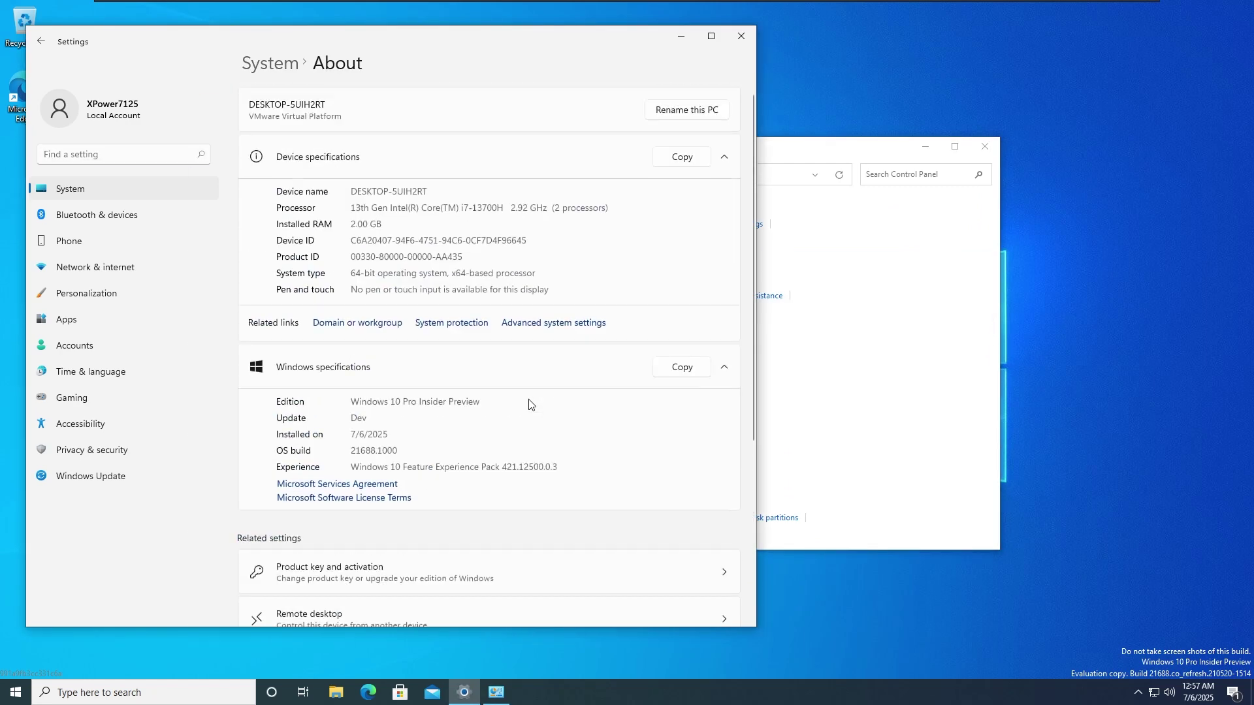
Go back to the System list in Settings, view the Multitasking page and return to the list.
left_click(243, 69)
scroll(360, 327, "down", 3)
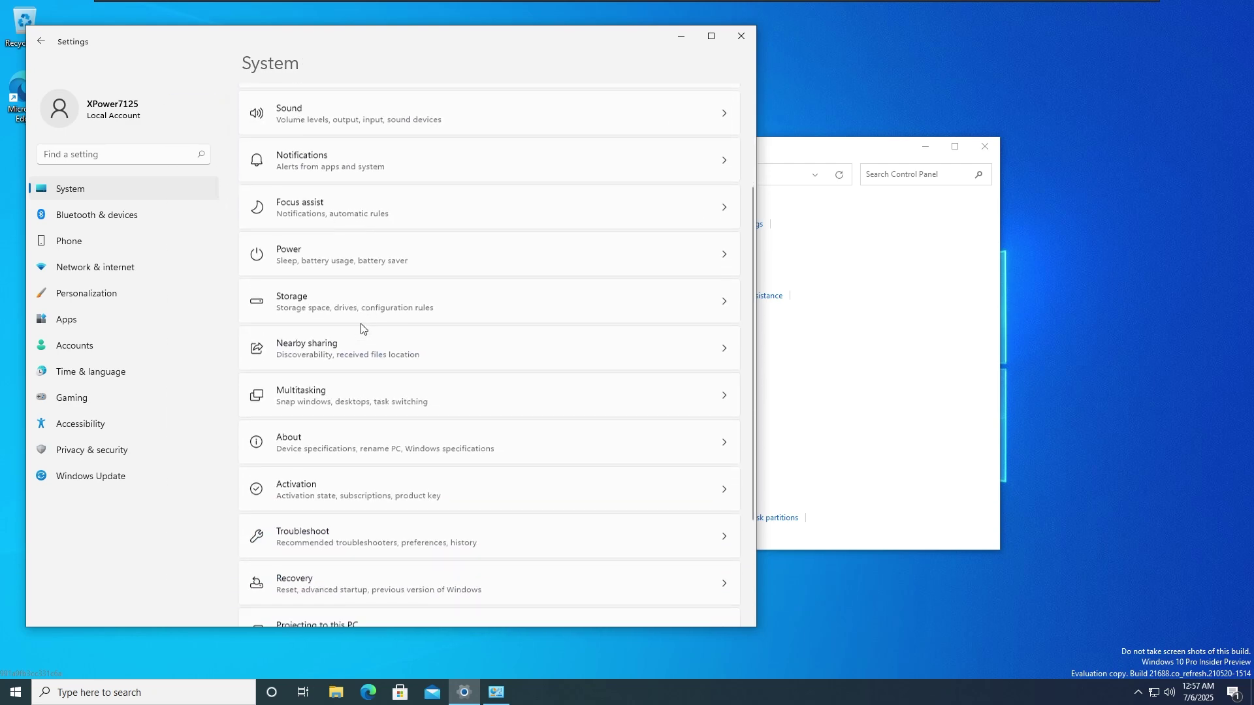
scroll(361, 329, "down", 1)
scroll(348, 349, "up", 1)
left_click(348, 349)
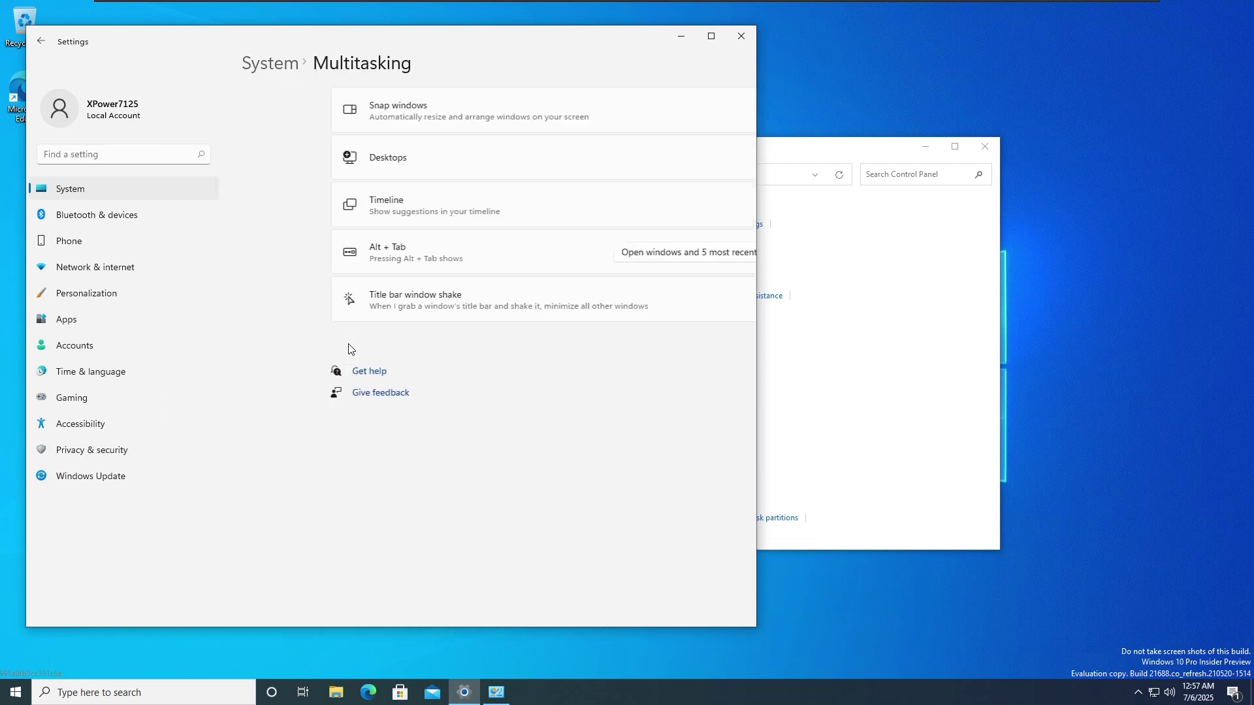
key("alt+Left")
Open About from the System list, compare it with the page Control Panel's System entry opens, and close Control Panel.
scroll(352, 349, "down", 1)
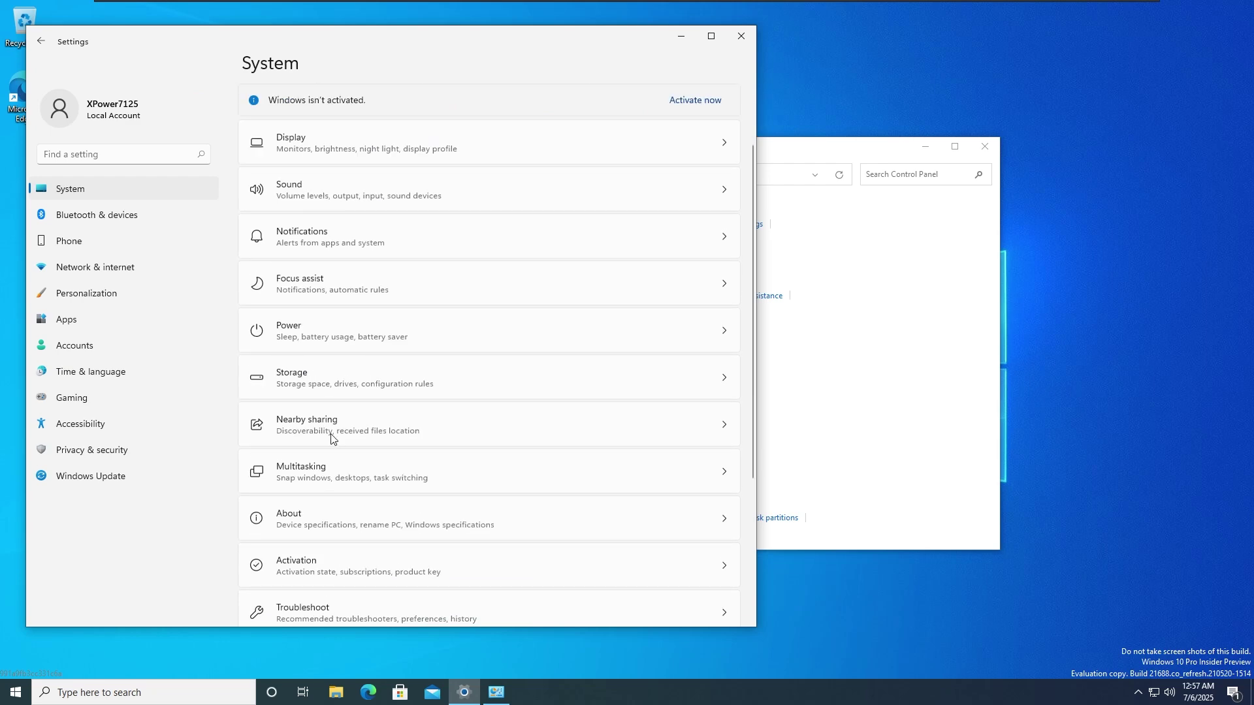
left_click(313, 517)
key("alt+Tab")
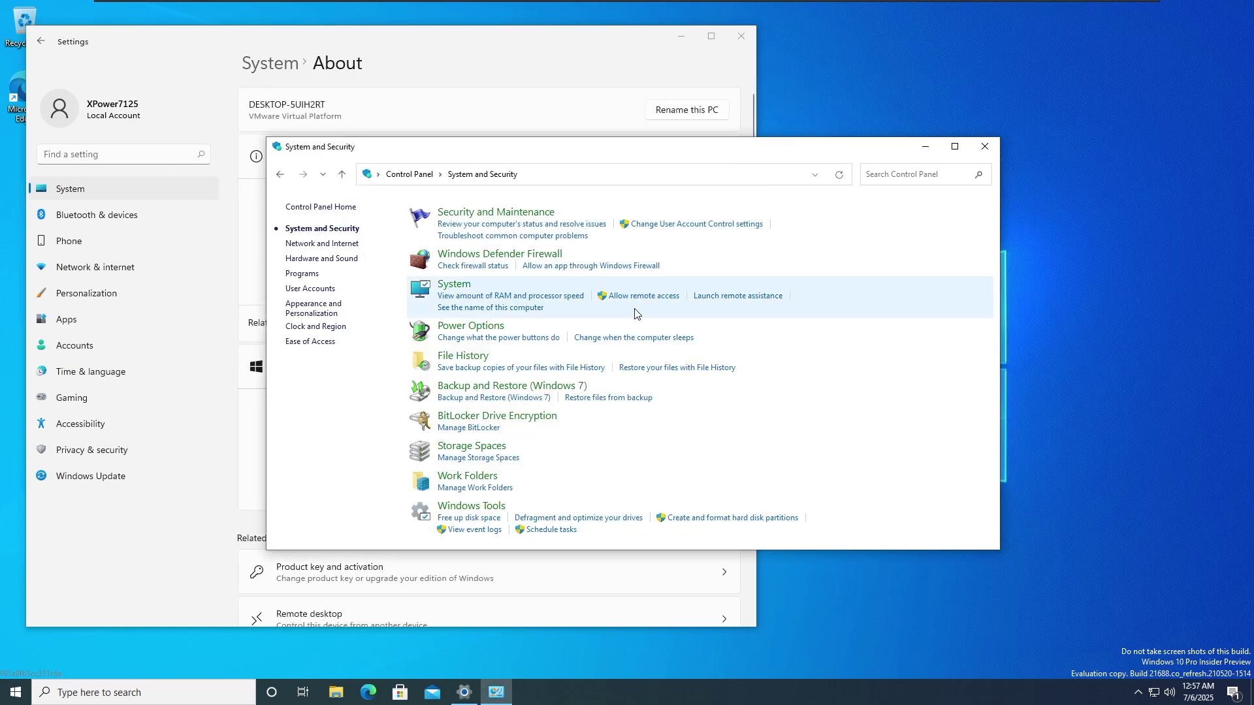
left_click(478, 300)
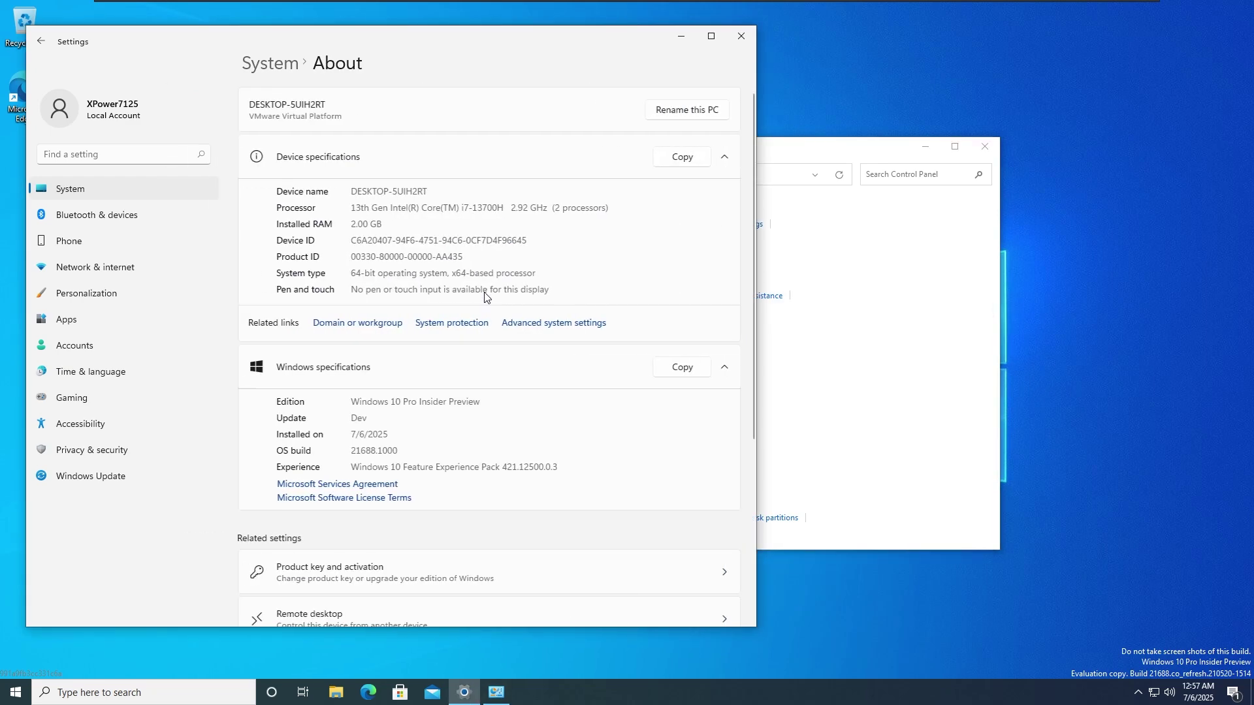
key("alt+Tab")
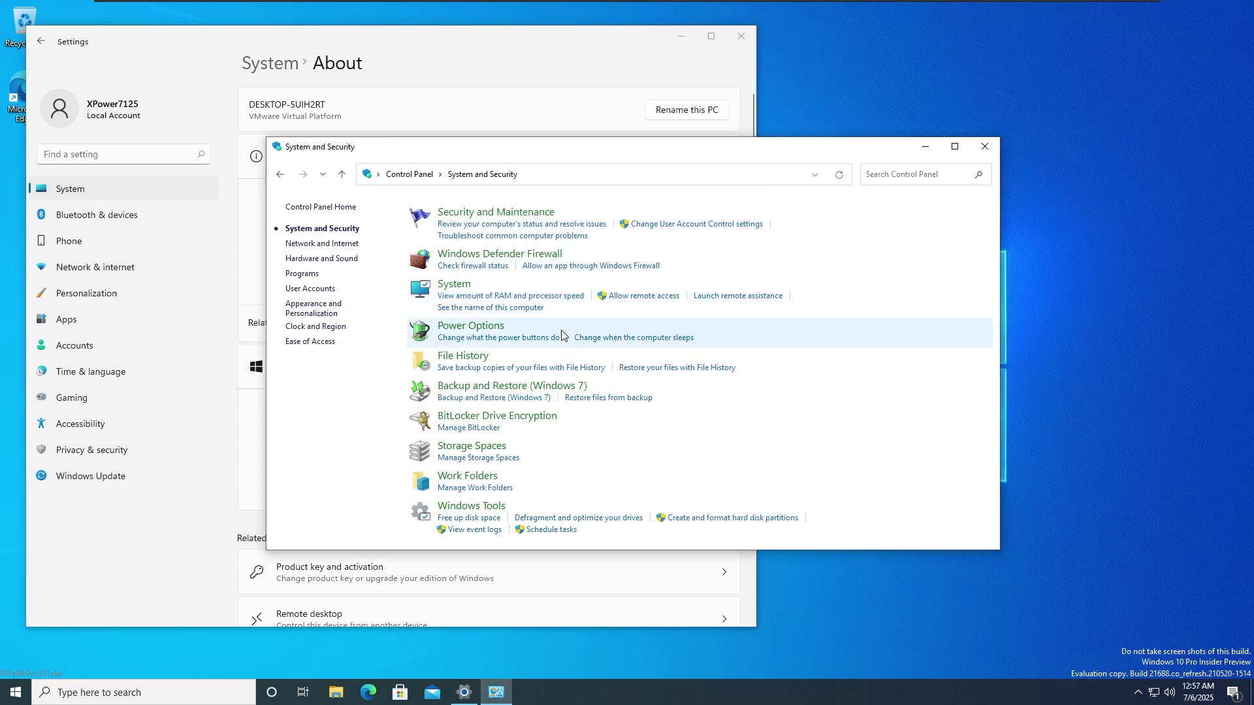
key("alt+F4")
Open the Personalization settings and view the Background page with its theme selector.
left_click(145, 285)
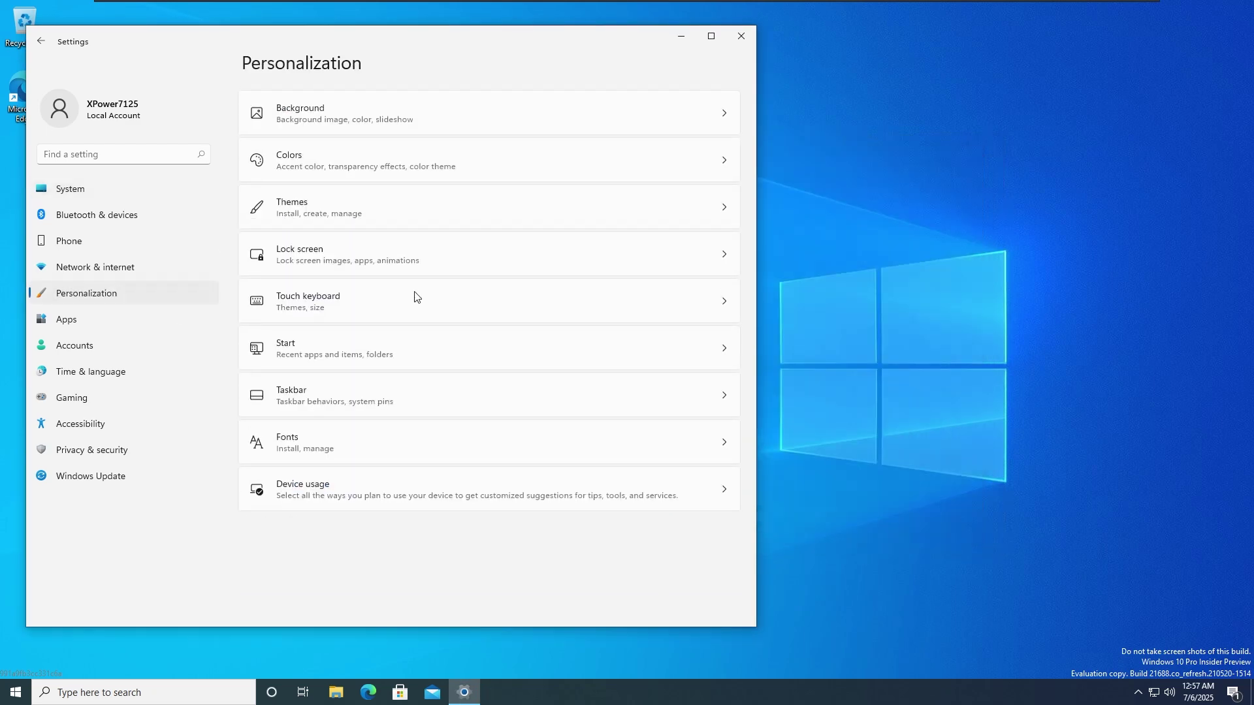
left_click(327, 118)
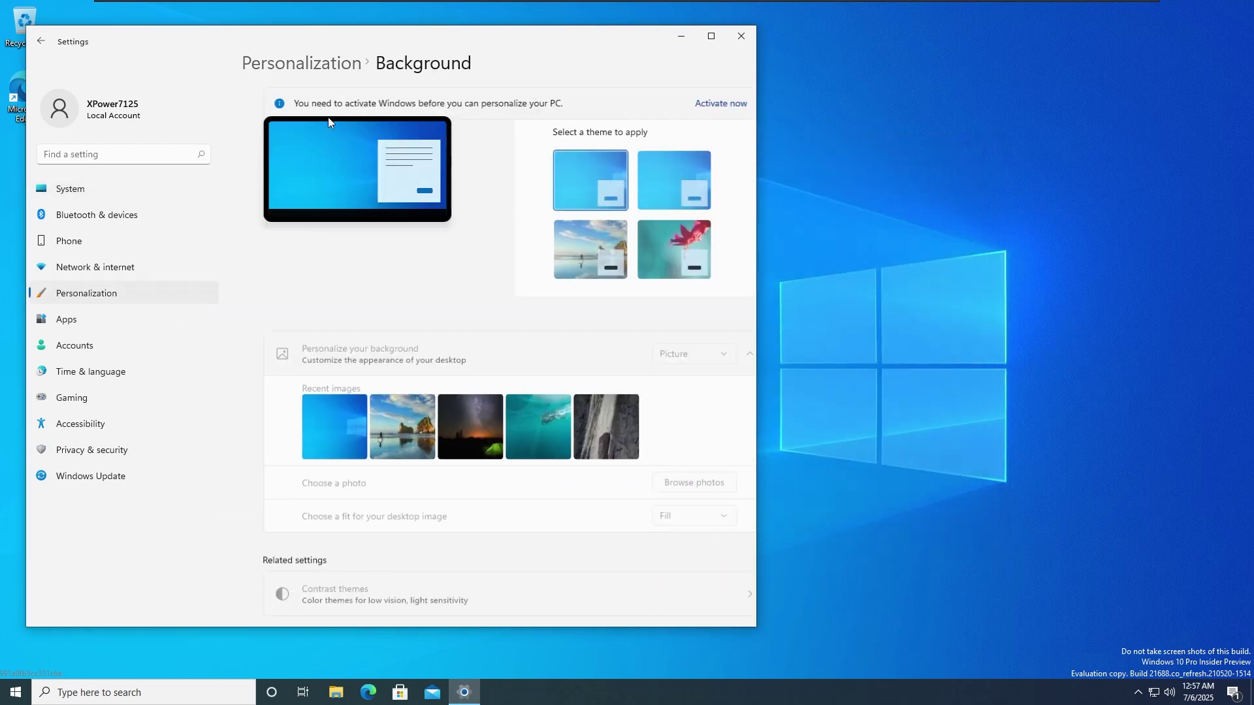
key("alt+Left")
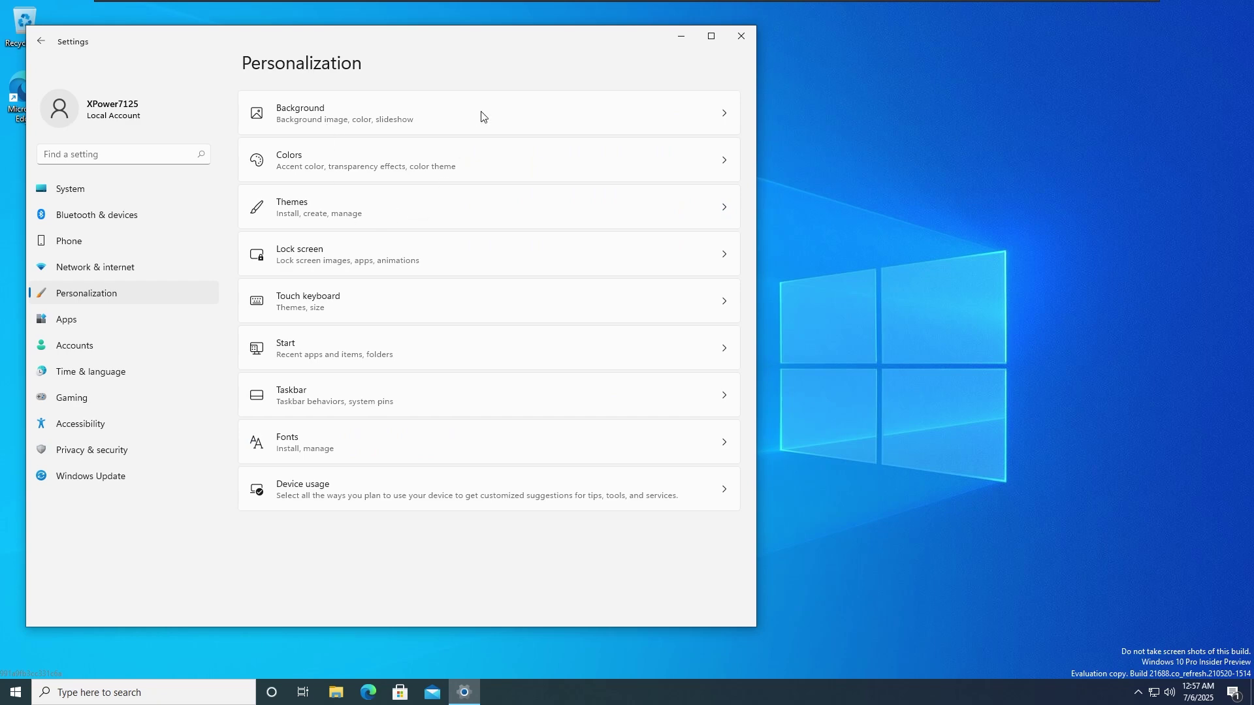
left_click(482, 116)
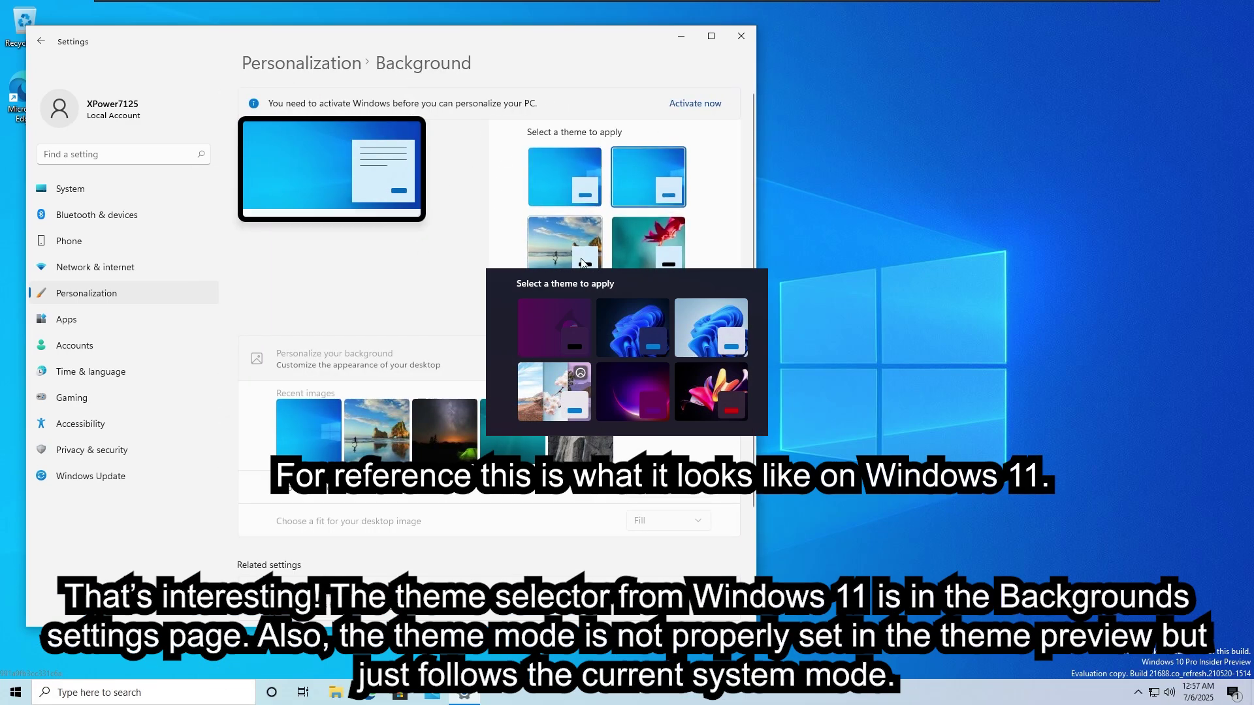
Apply the first and then the second blue Windows theme on the Background page, and check the Start menu's look.
left_click(571, 185)
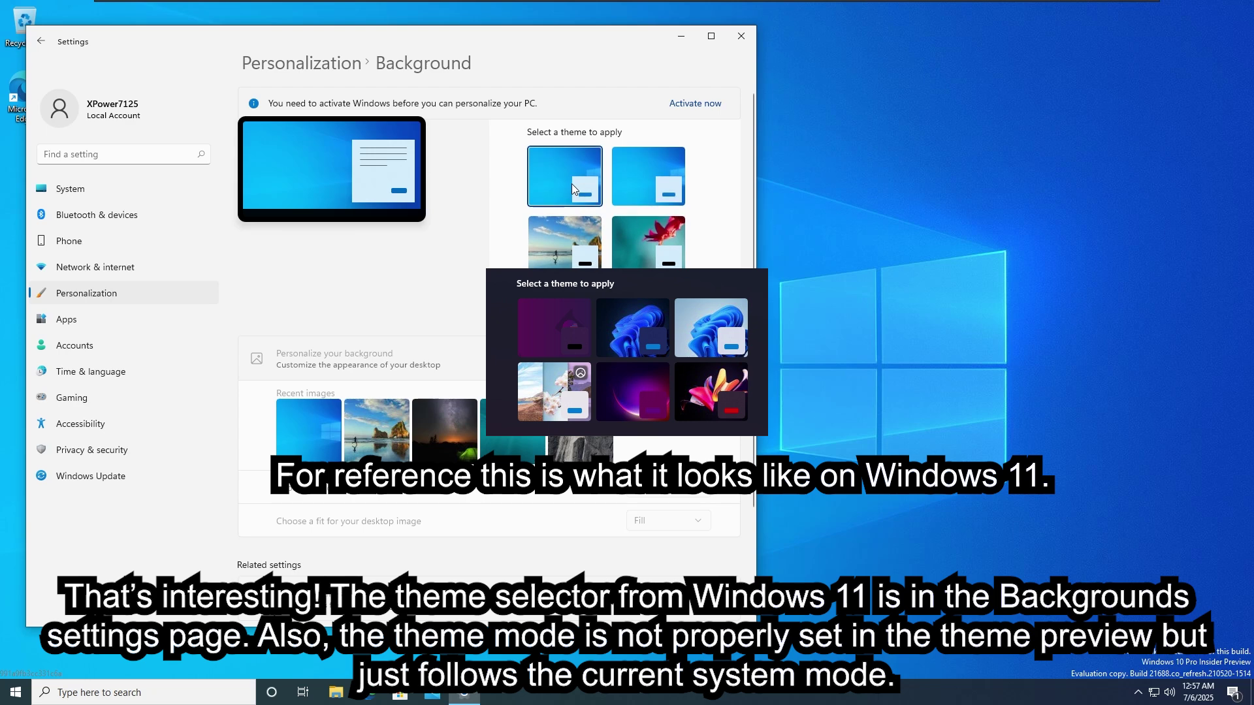
left_click(640, 180)
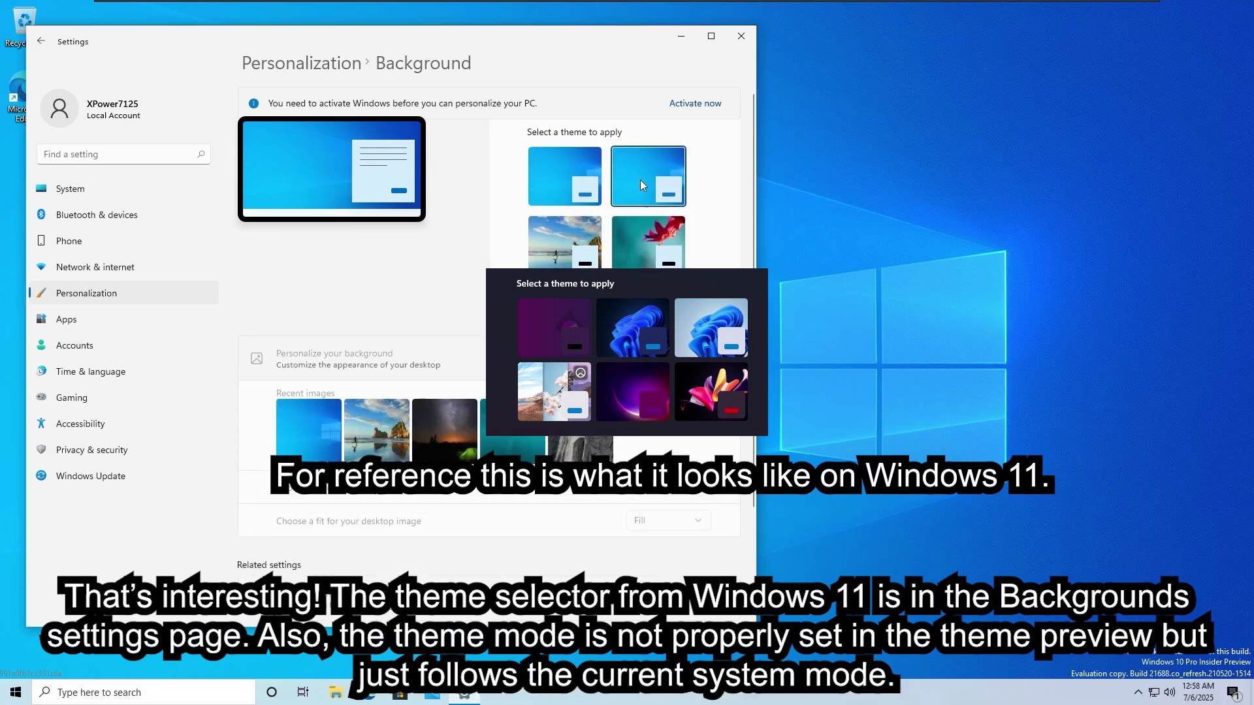
key("super")
key("alt+Tab")
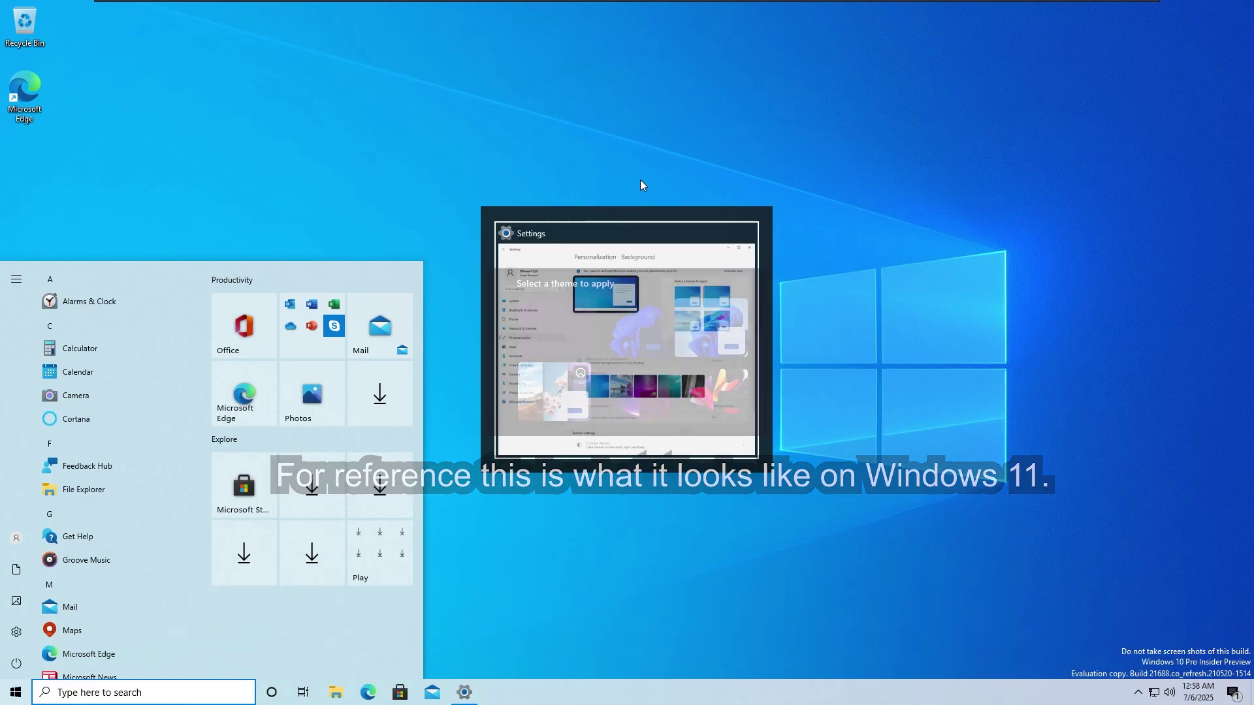
scroll(519, 194, "down", 2)
scroll(520, 195, "up", 2)
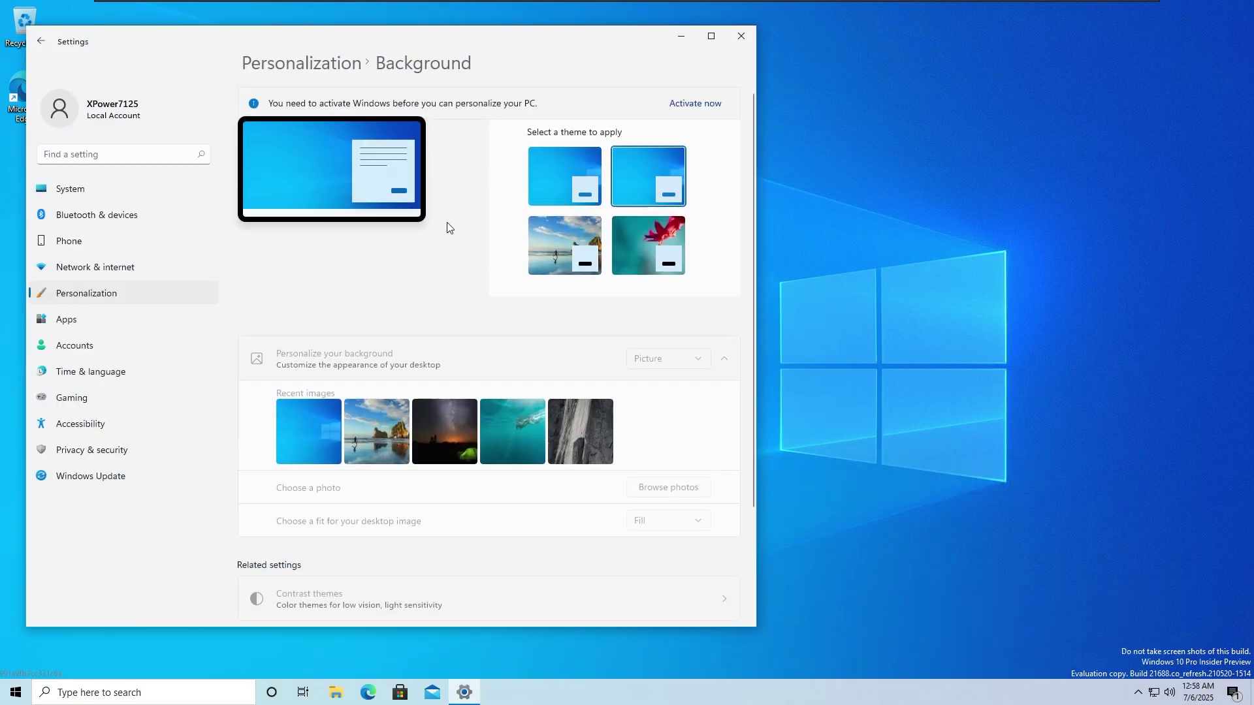
View the Colors page briefly, then return to the Background page and look through all its options.
key("alt+Left")
left_click(372, 171)
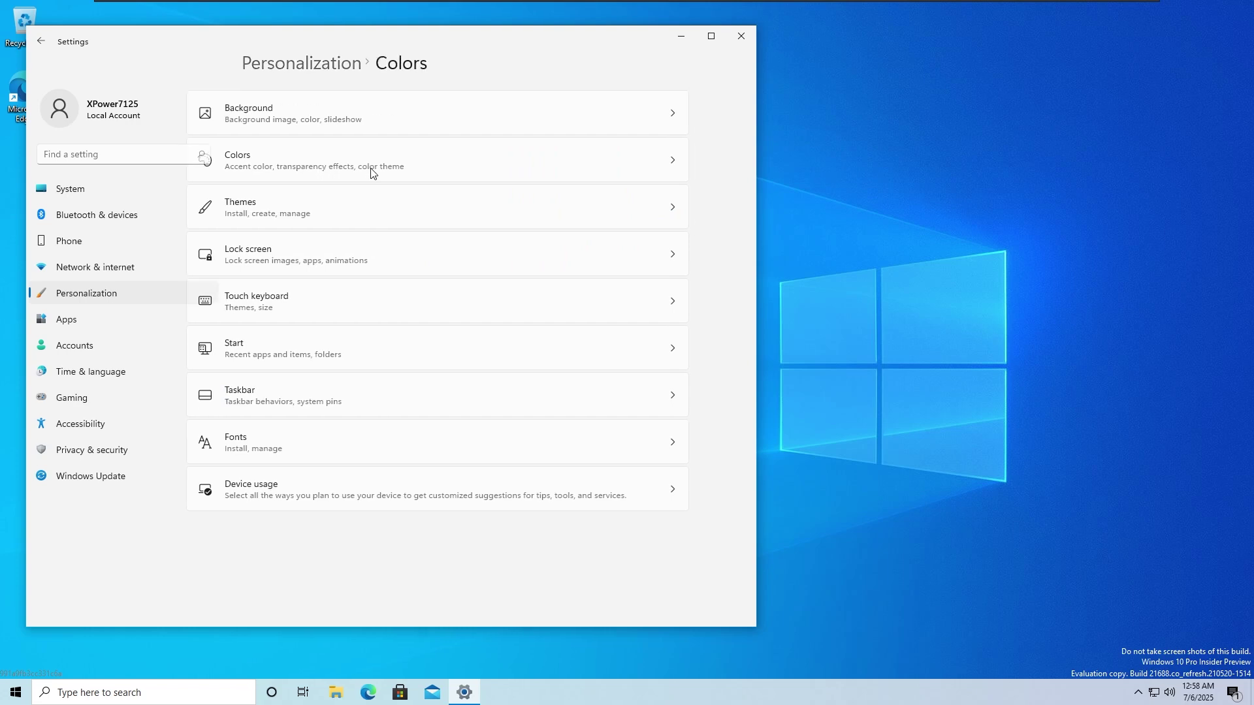
key("alt+Left")
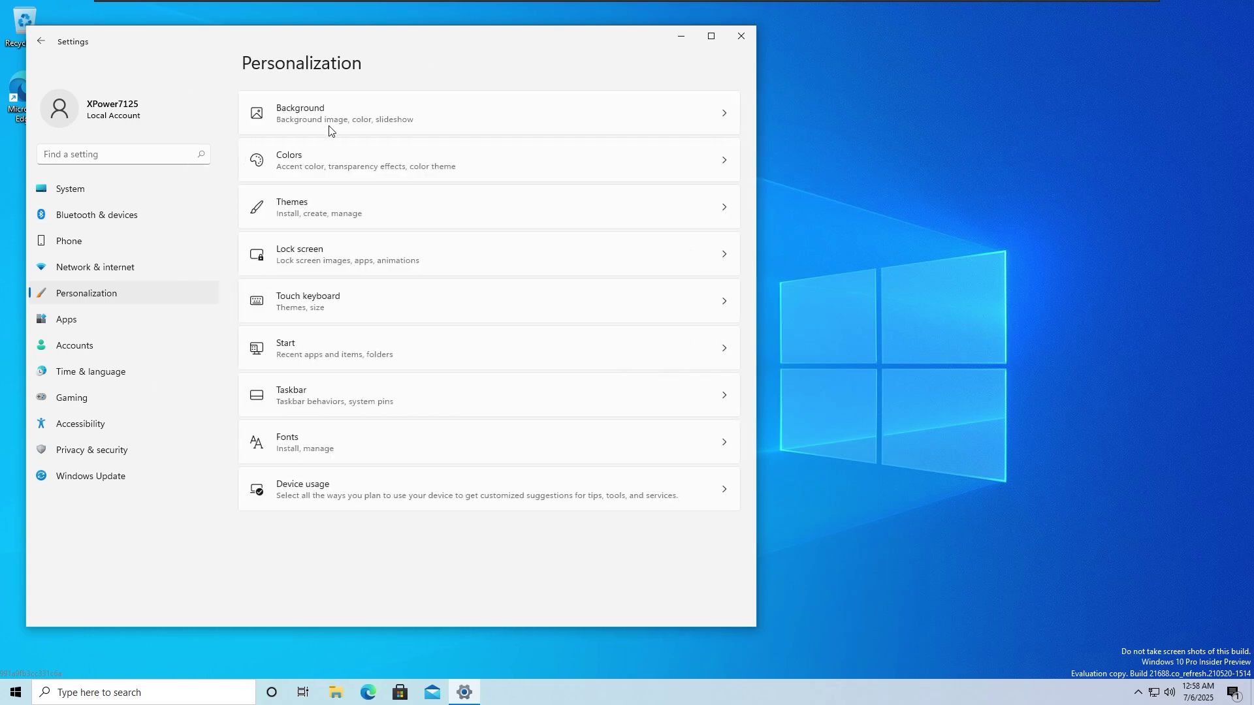
left_click(330, 131)
scroll(479, 355, "down", 3)
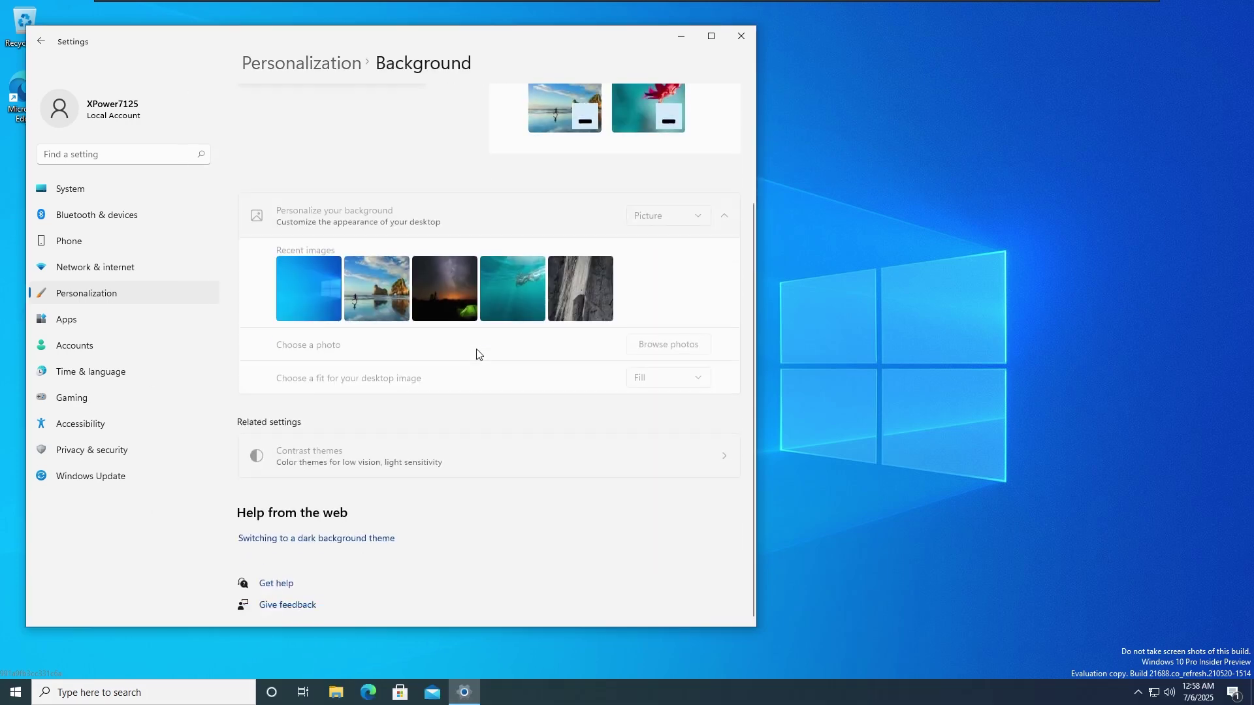
scroll(479, 355, "up", 3)
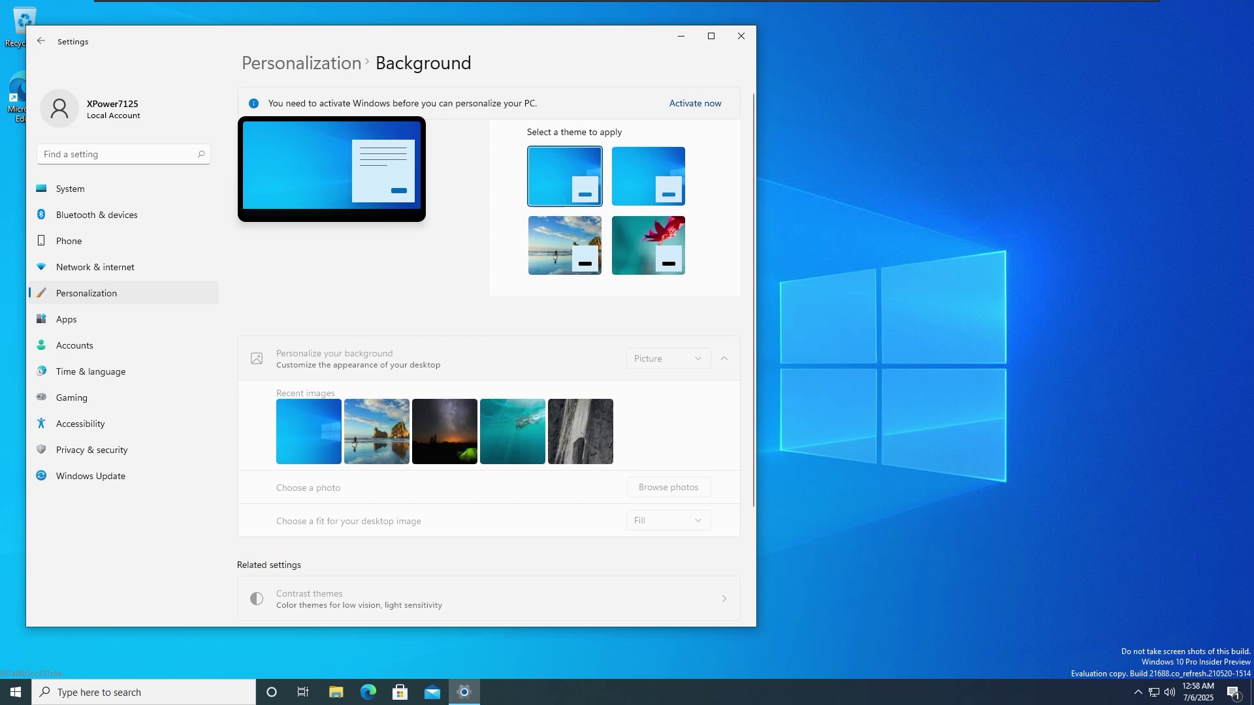
Show and restore the desktop windows, then open the Colors page and follow its link to activate Windows.
key("super+d")
key("super+d")
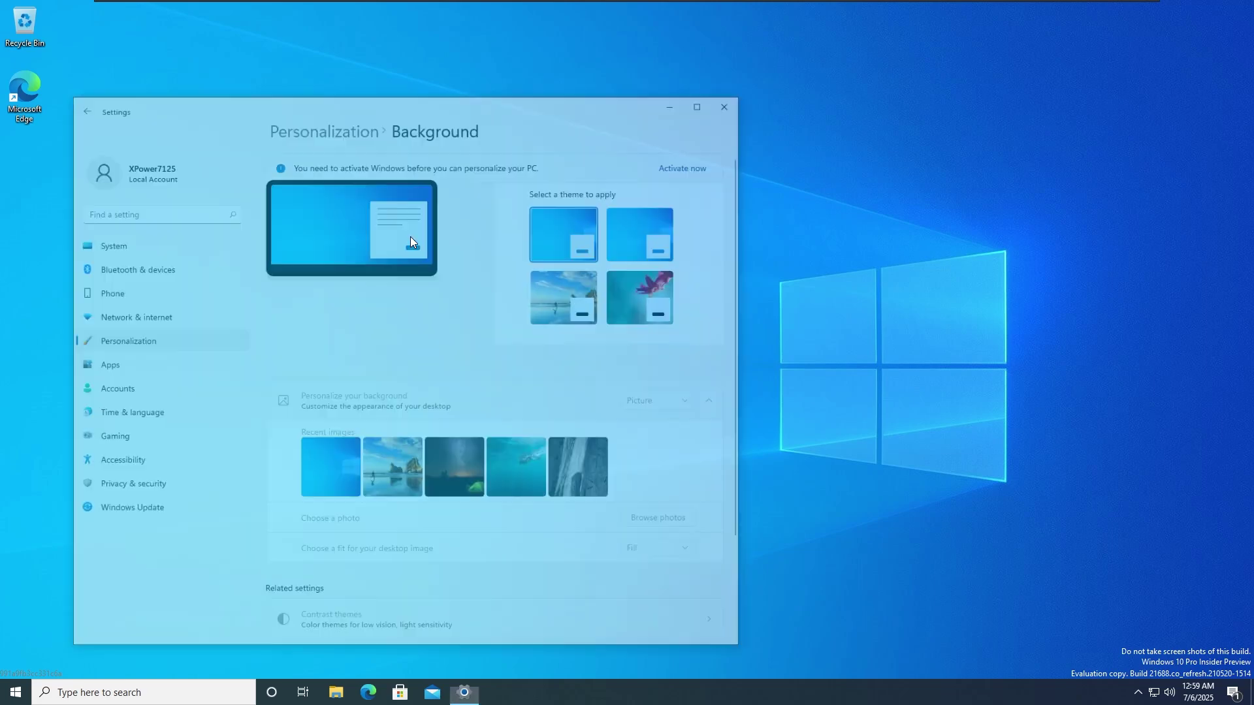
left_click(329, 64)
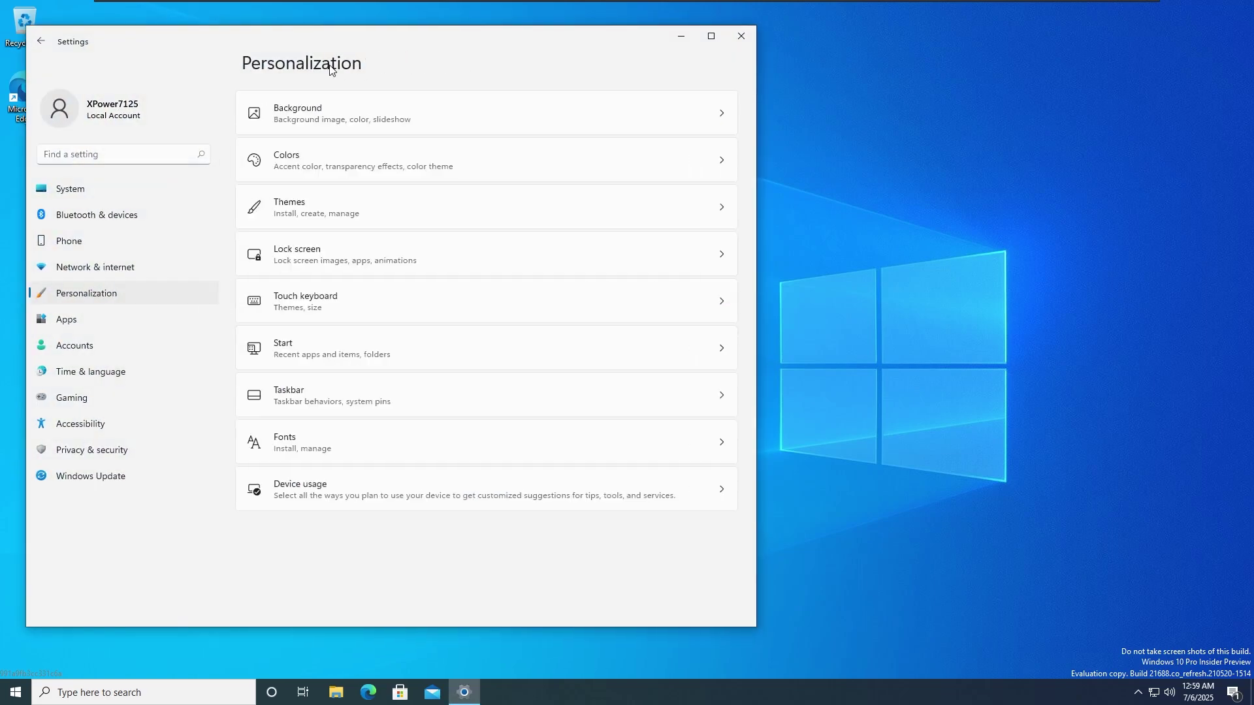
left_click(386, 166)
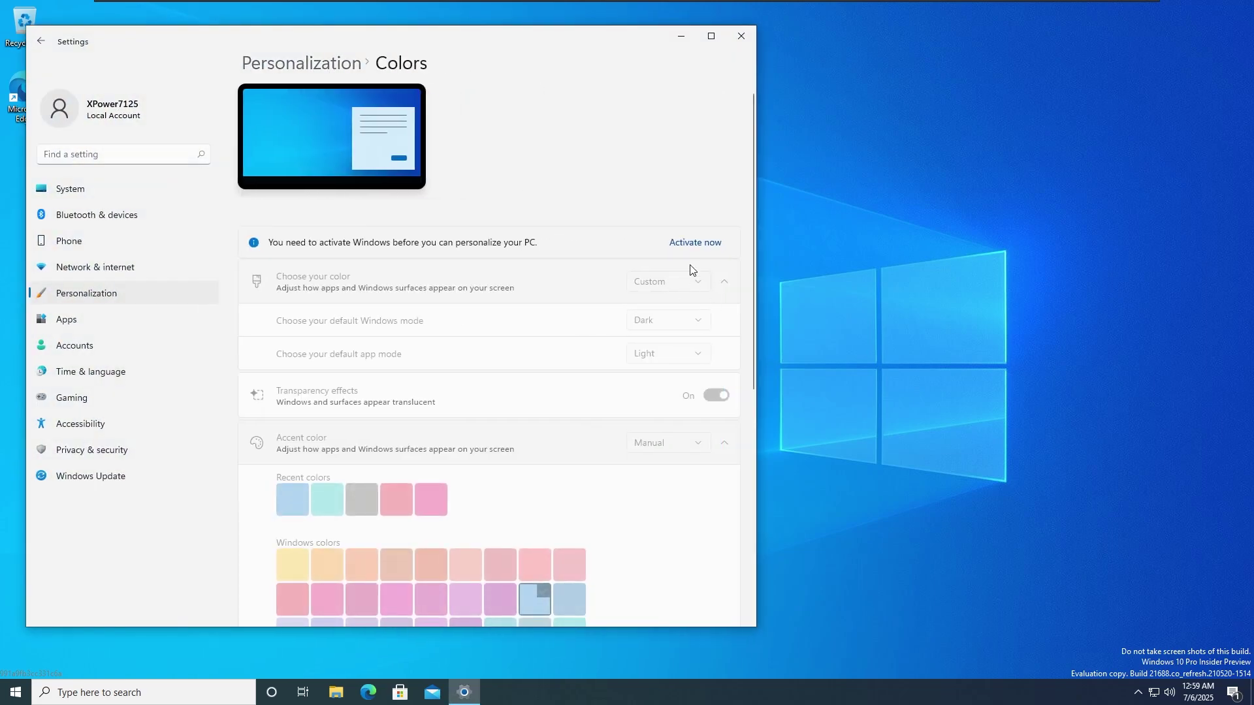
left_click(696, 243)
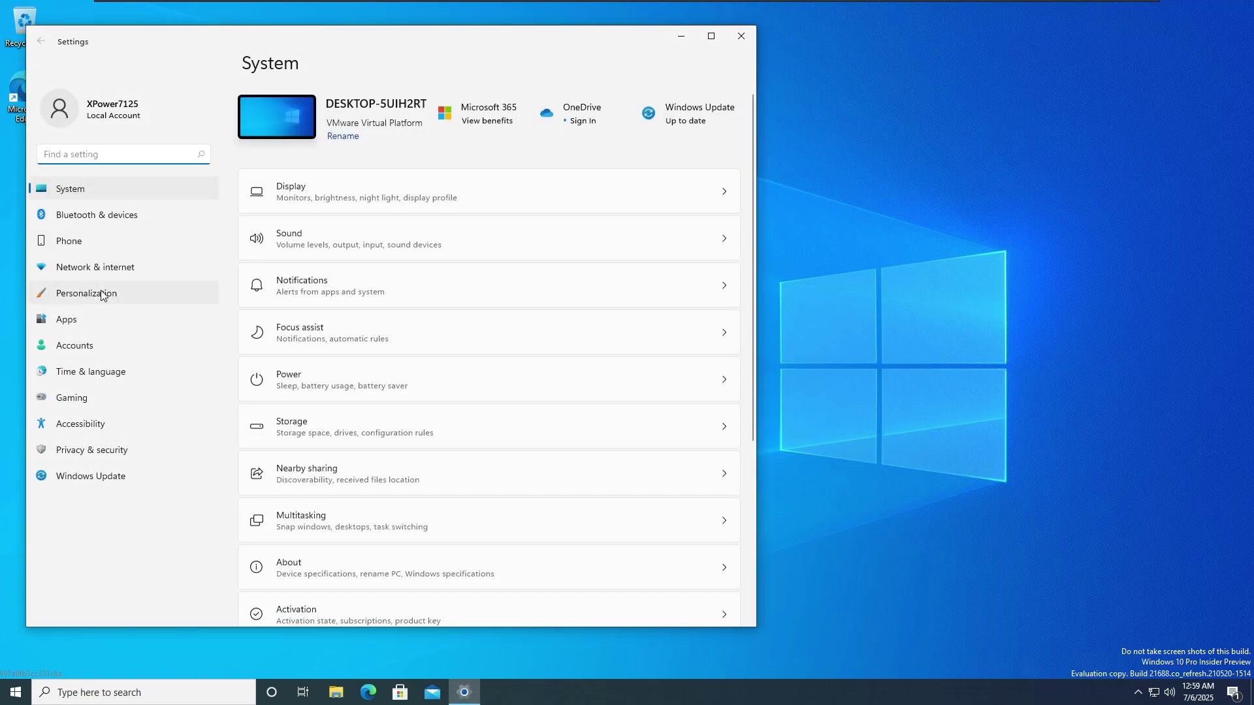
Reopen the Colors page in Personalization and set the color mode to Dark.
left_click(102, 296)
left_click(363, 173)
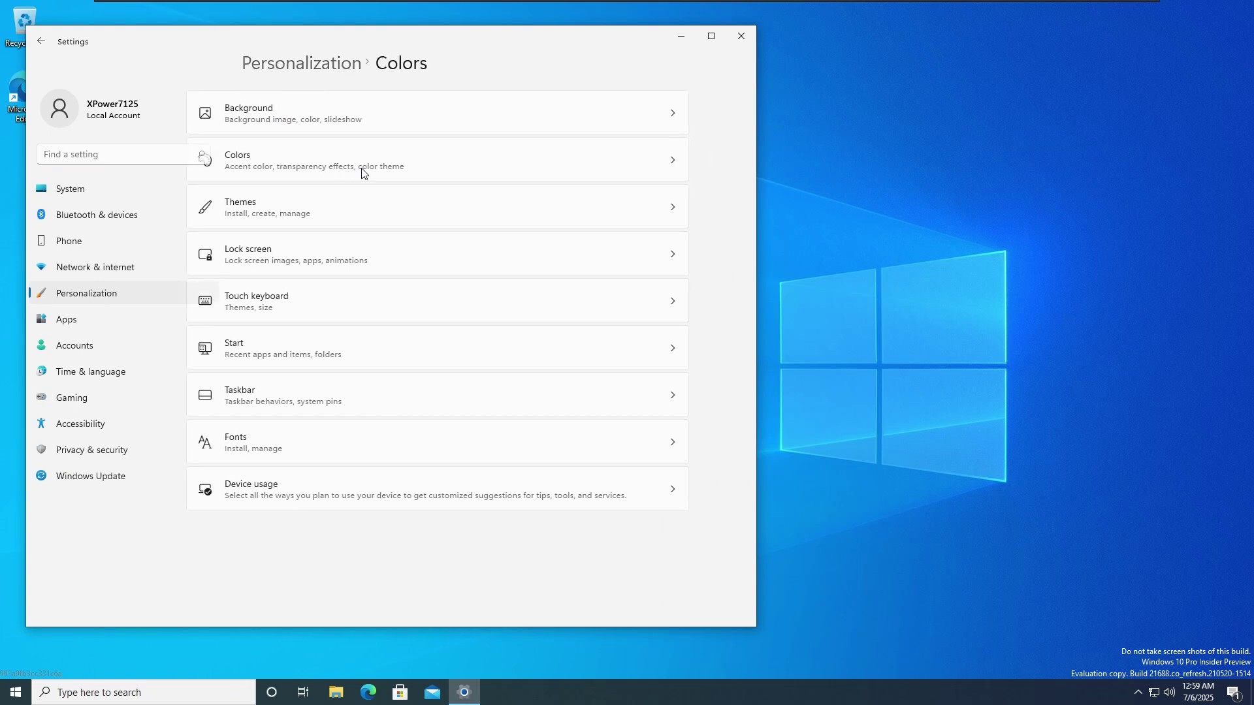
left_click(679, 248)
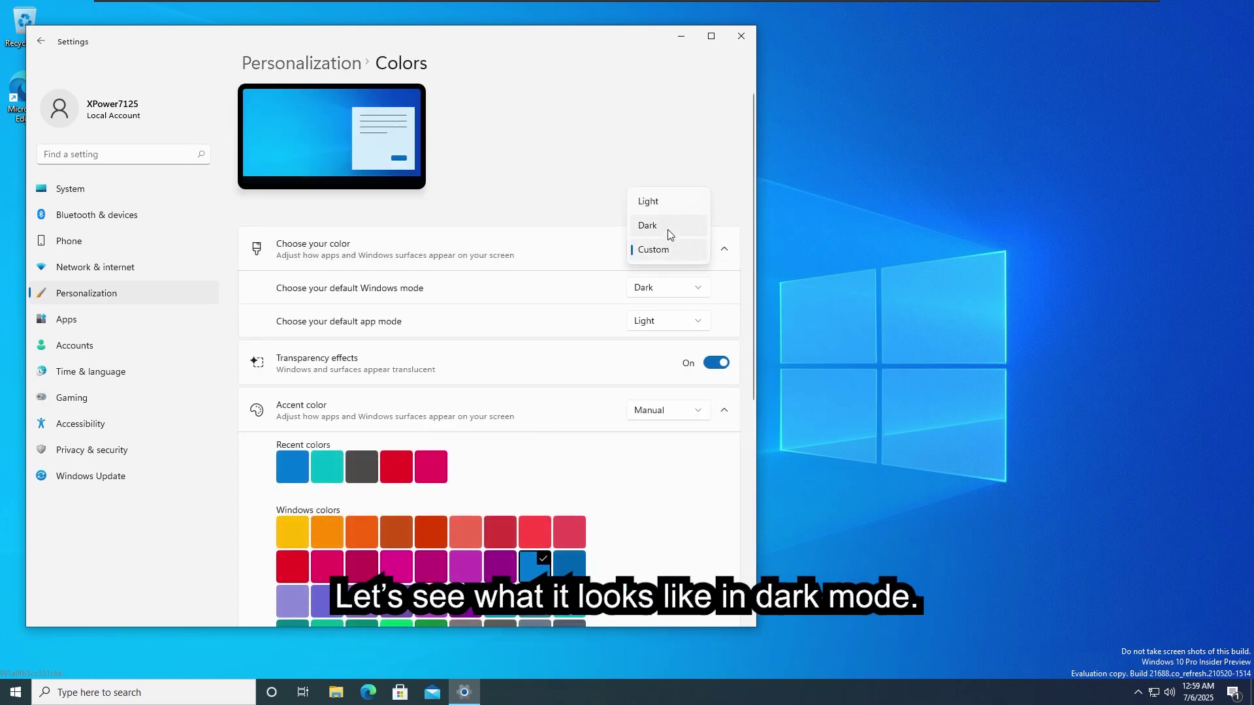
left_click(665, 225)
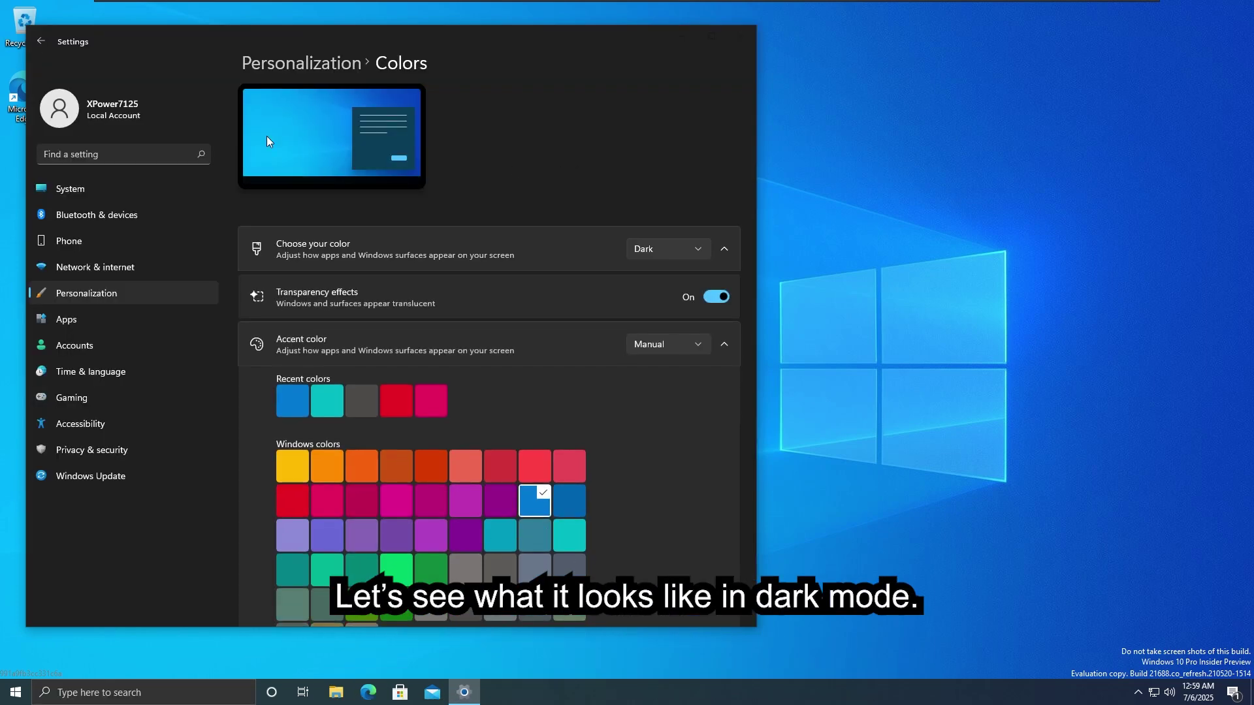
Return to the Background page and apply the second blue Windows theme.
left_click(346, 64)
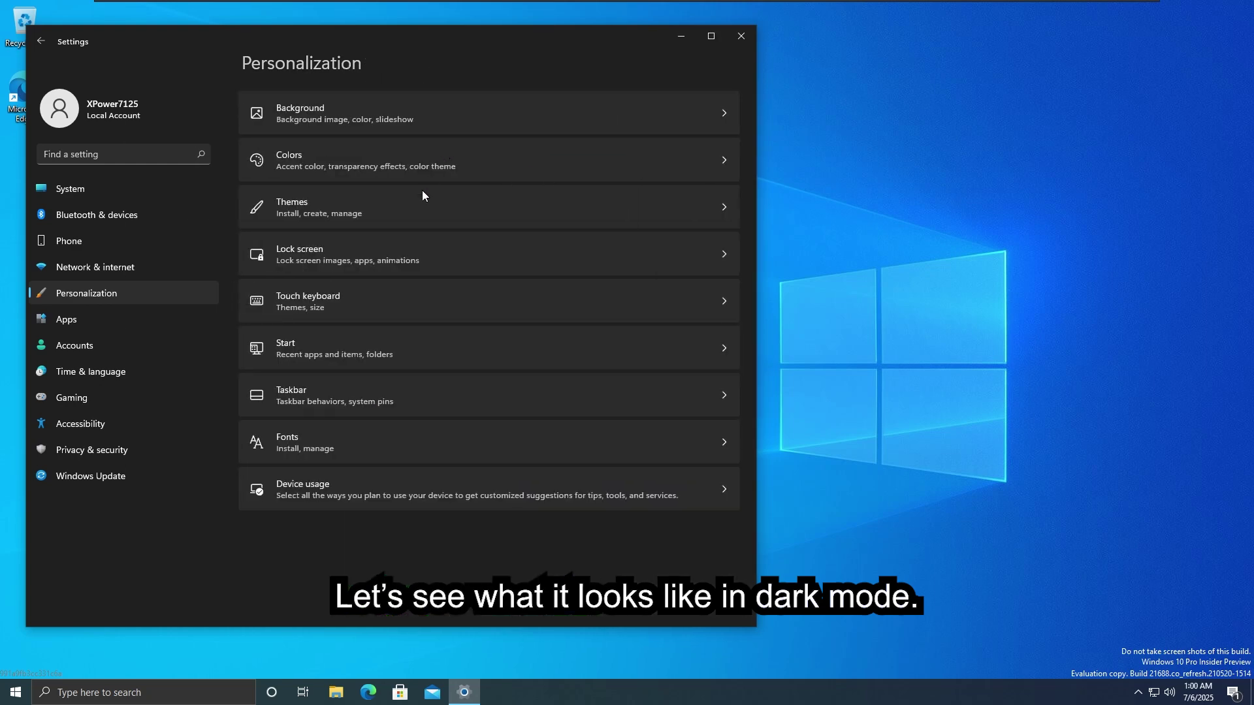
left_click(338, 161)
key("alt+Left")
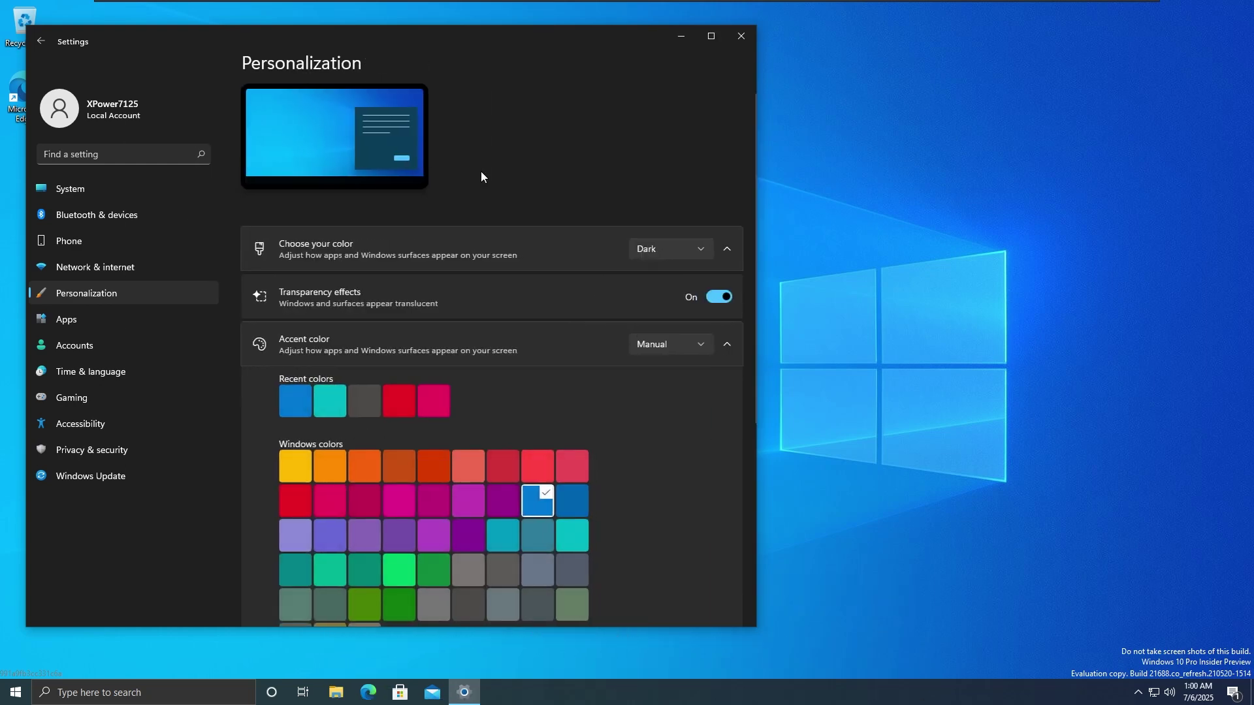
left_click(377, 124)
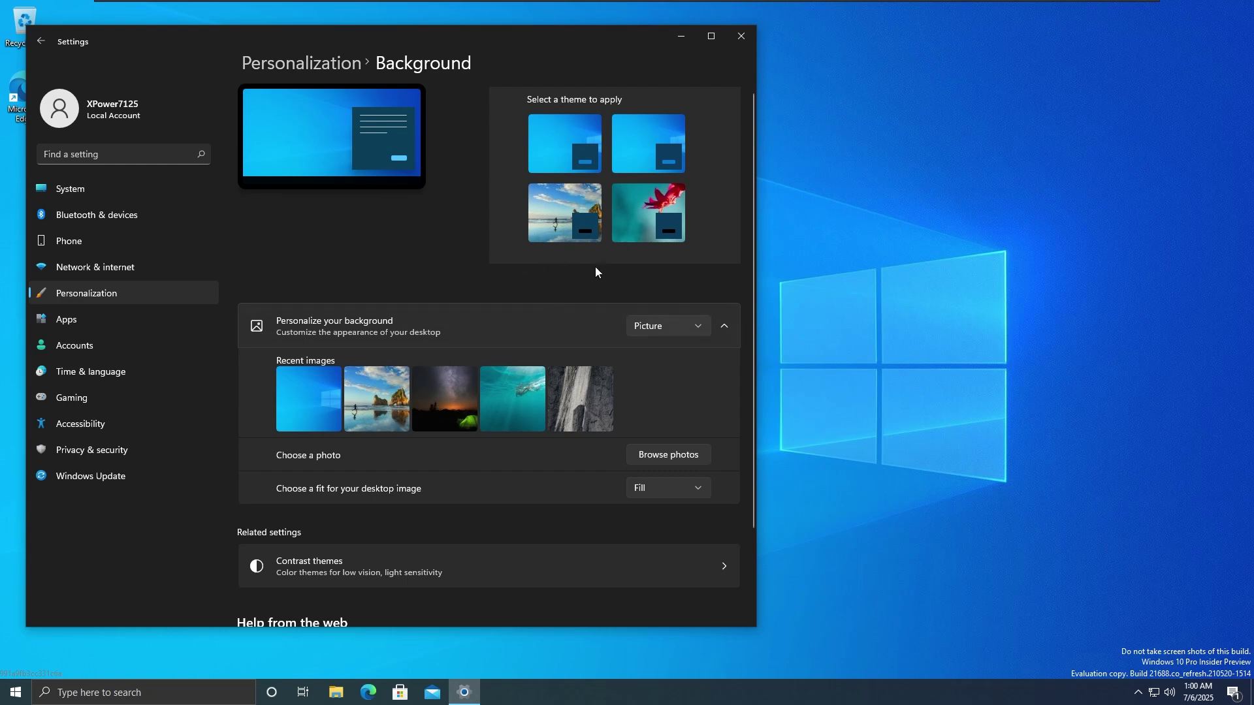
left_click(656, 146)
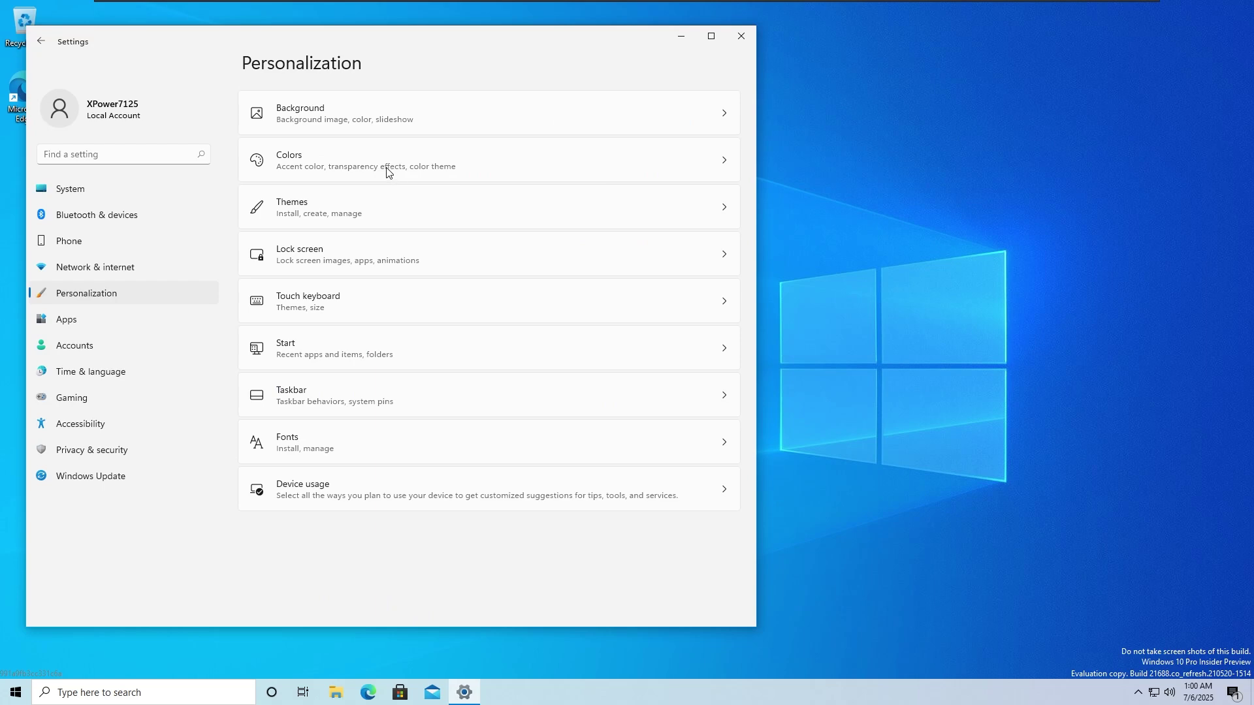
Set the color mode to Dark on the Colors page and return to the Personalization overview.
left_click(387, 171)
left_click(688, 252)
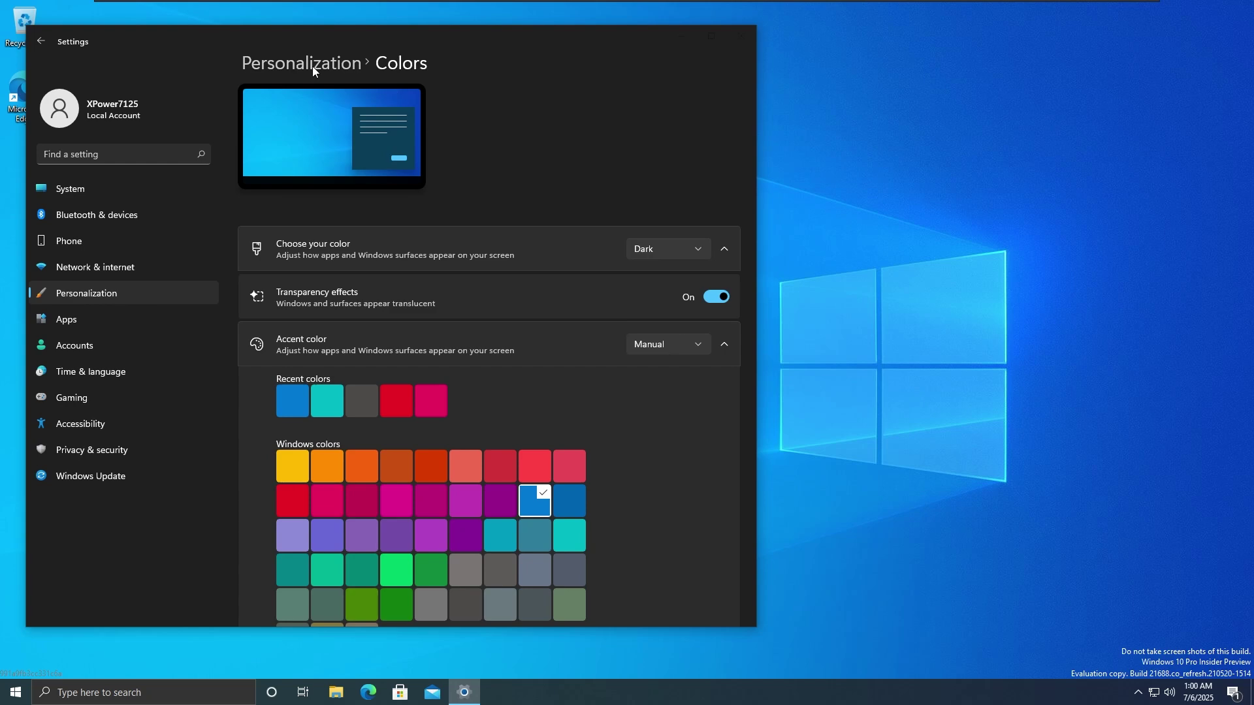
left_click(137, 295)
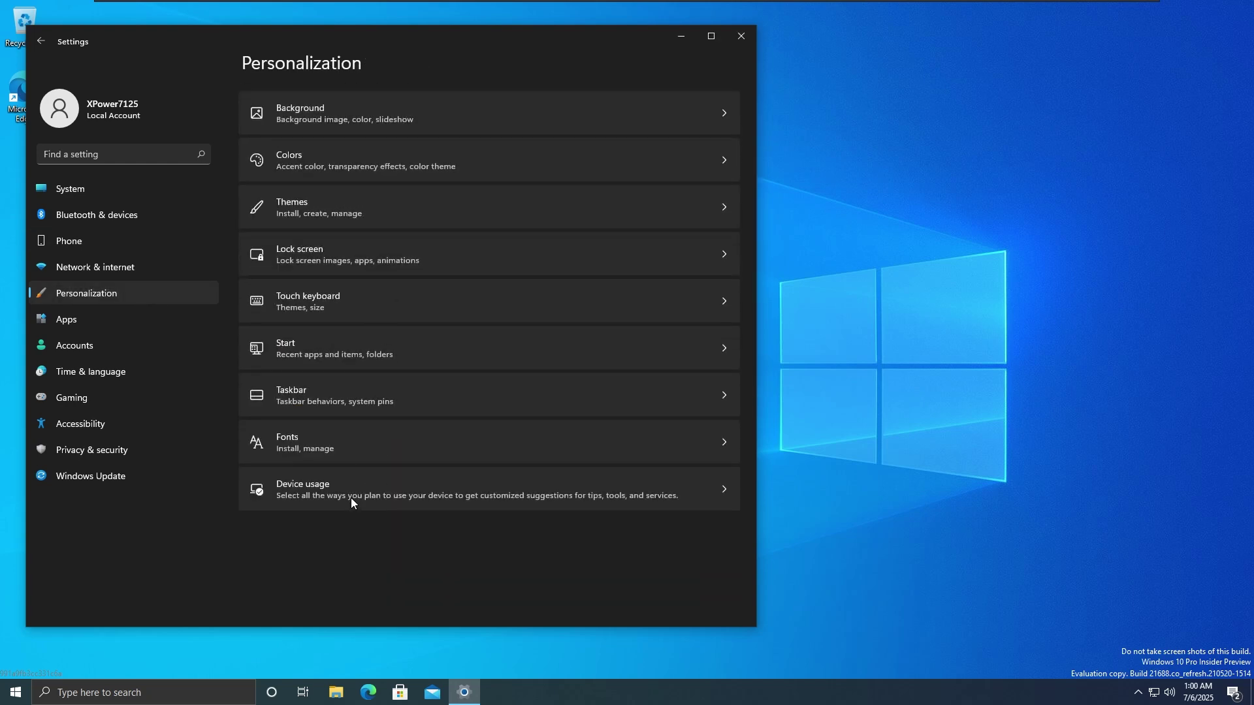
Open the Taskbar page, expand Taskbar Behaviors, and turn automatic taskbar hiding in desktop mode on and back off.
left_click(353, 387)
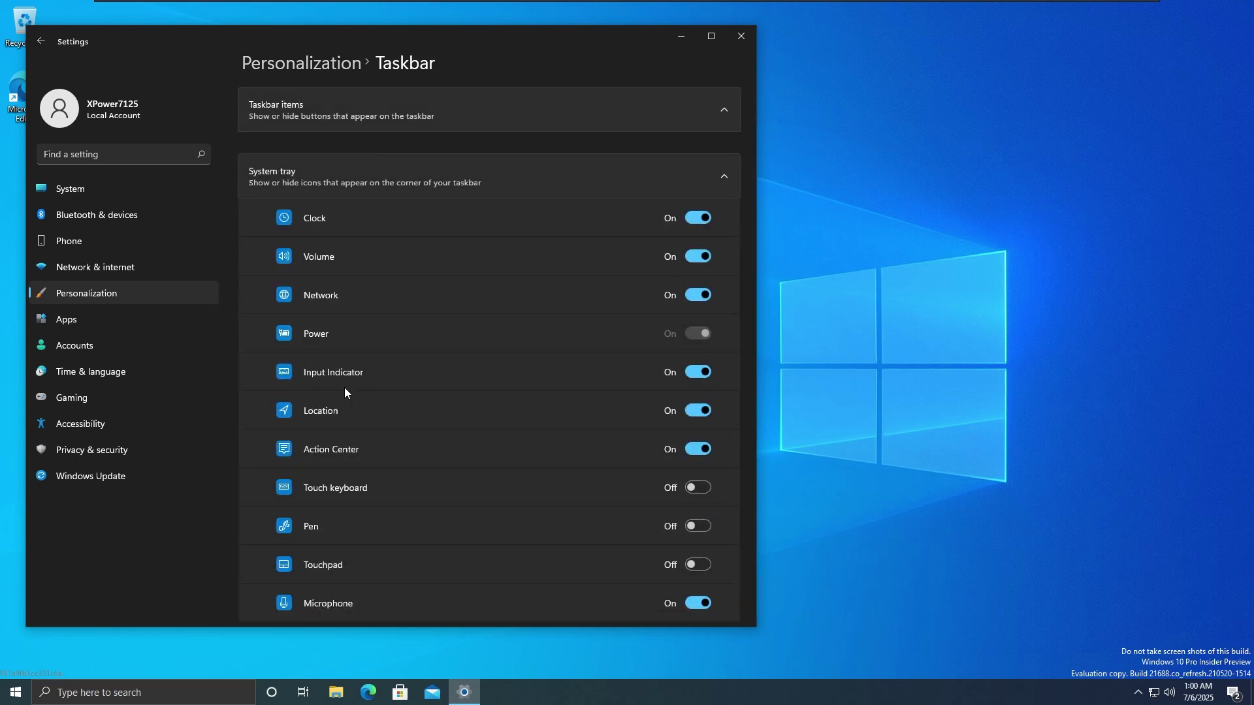
scroll(345, 390, "down", 5)
left_click(406, 463)
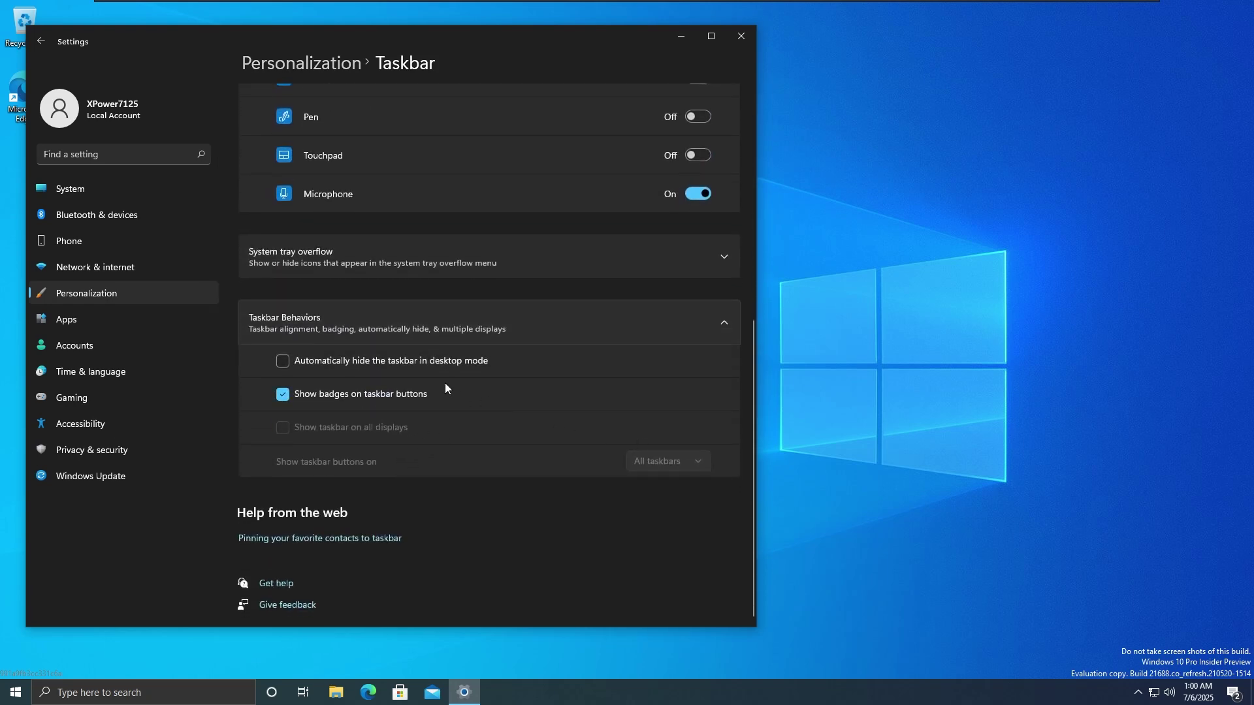
left_click(395, 355)
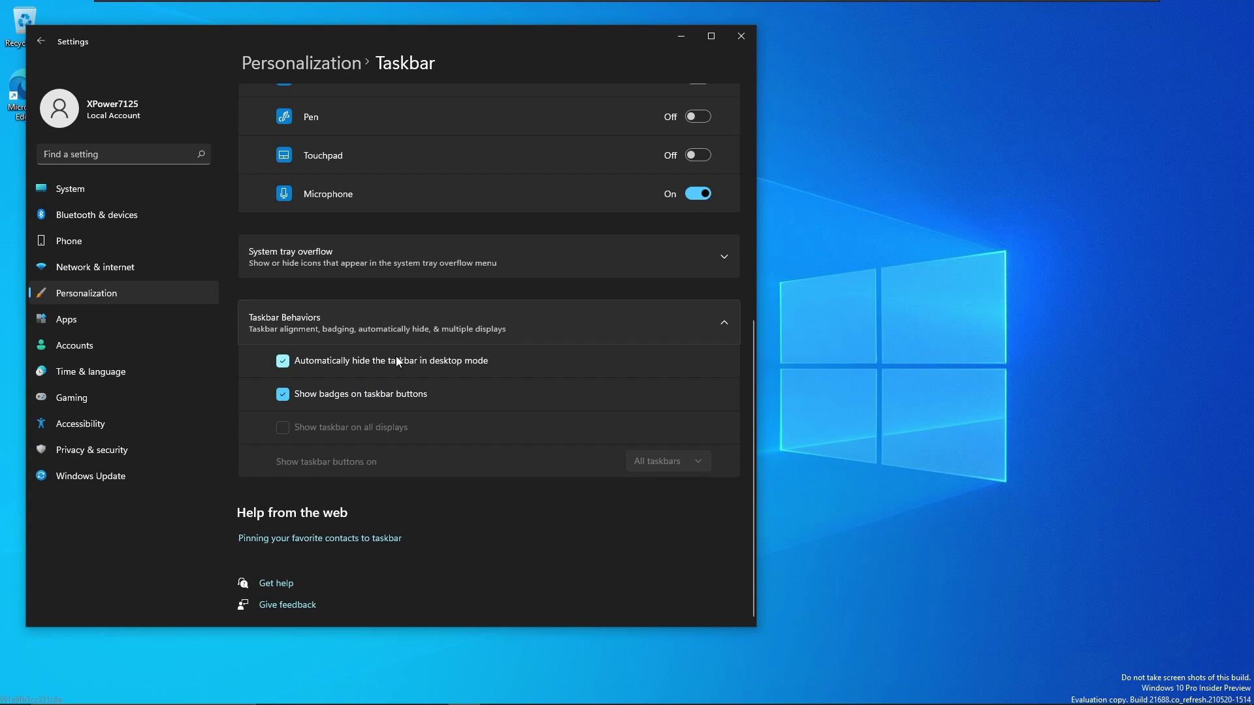
left_click(396, 355)
Expand the System tray overflow section and go back to the System tray icon toggles.
scroll(396, 361, "up", 3)
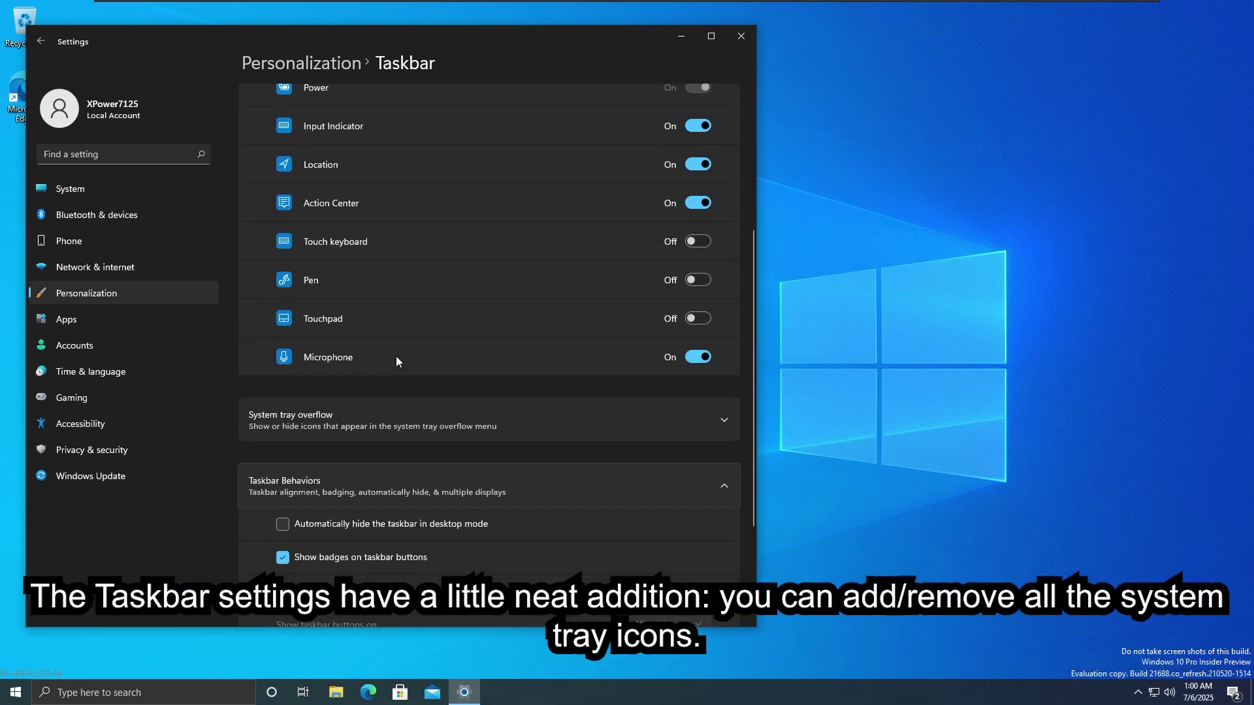
left_click(392, 428)
scroll(392, 431, "up", 3)
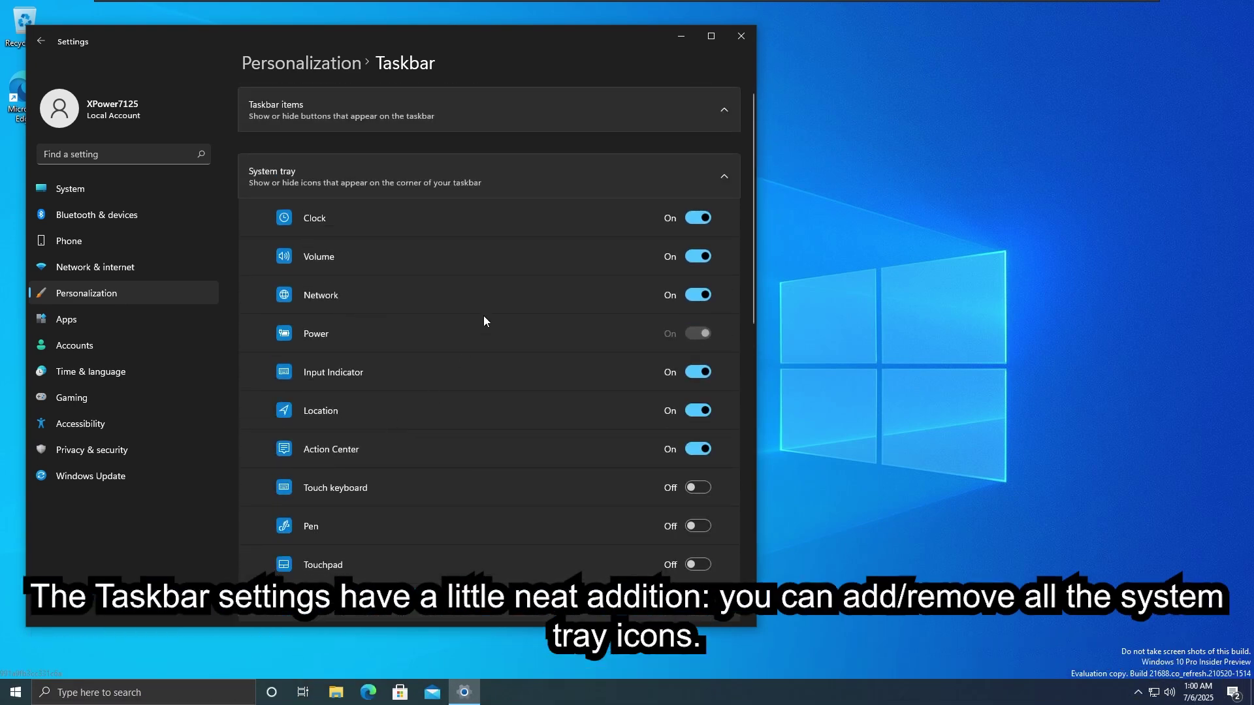
Turn the Clock system tray icon off and back on twice.
left_click(701, 223)
left_click(700, 223)
left_click(702, 225)
left_click(701, 223)
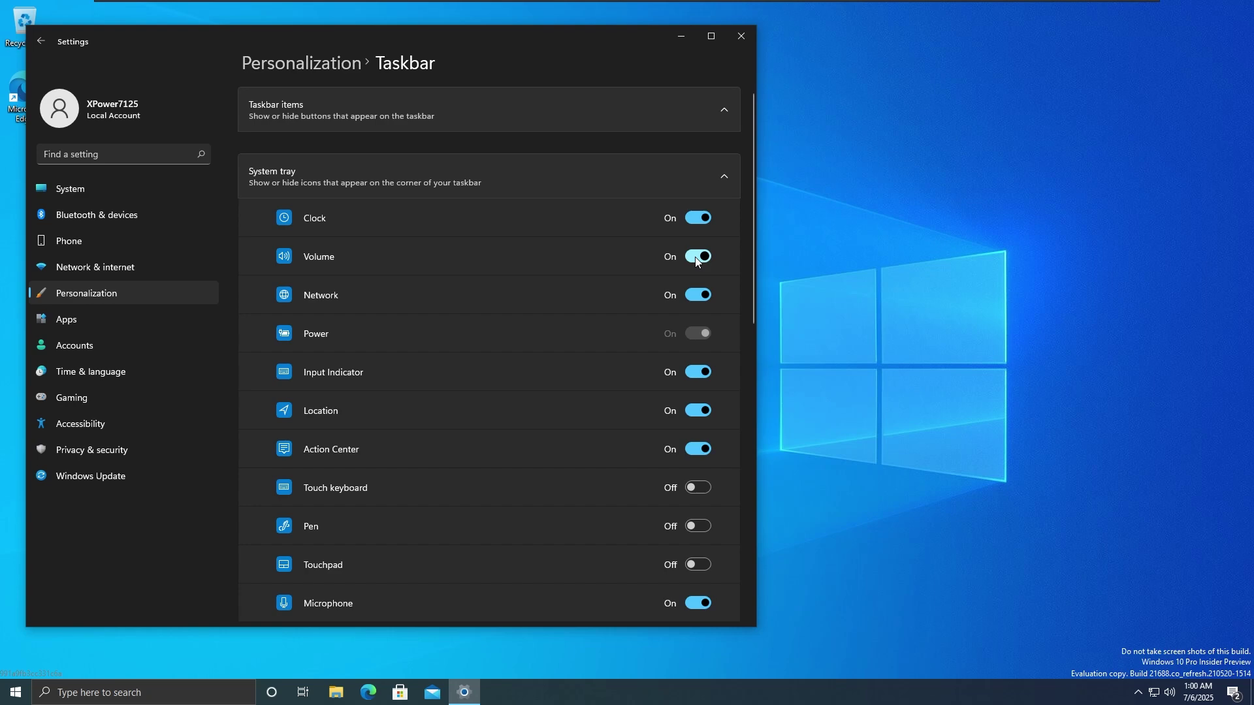
Look through the System tray and System tray overflow icon options, and return to the Personalization overview.
scroll(617, 300, "down", 5)
scroll(655, 299, "up", 1)
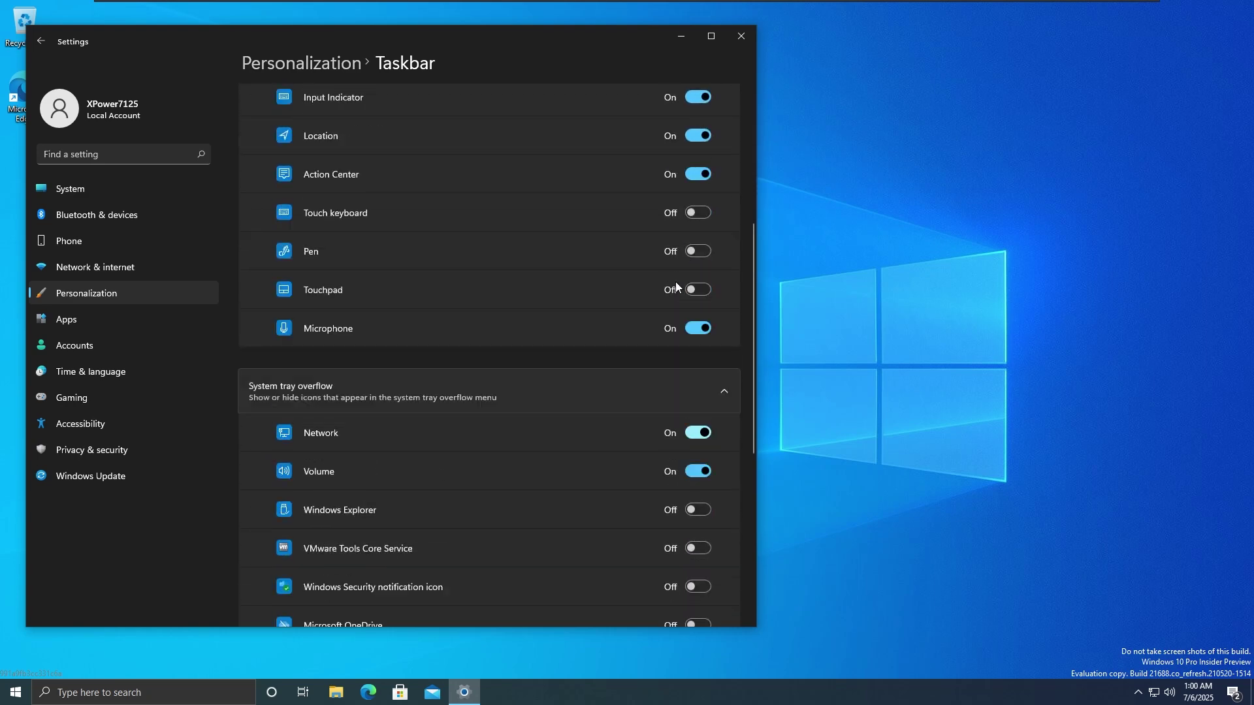
scroll(692, 302, "up", 1)
scroll(702, 332, "up", 3)
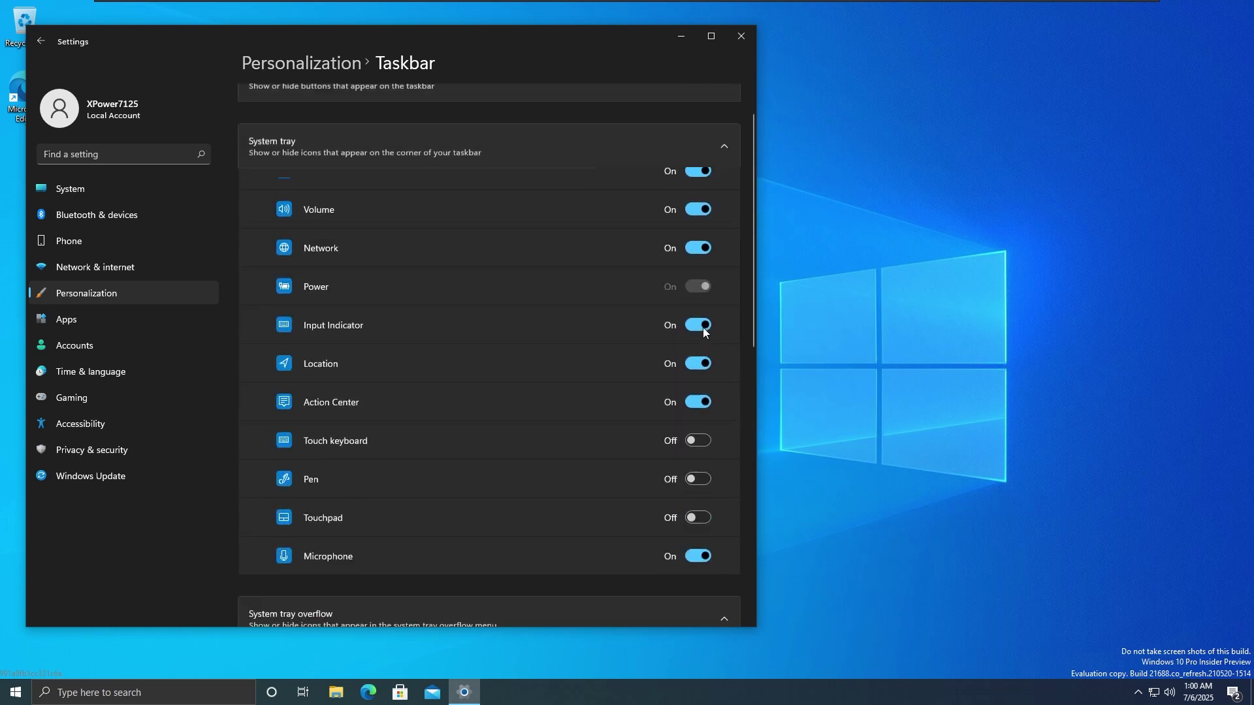
key("alt+Left")
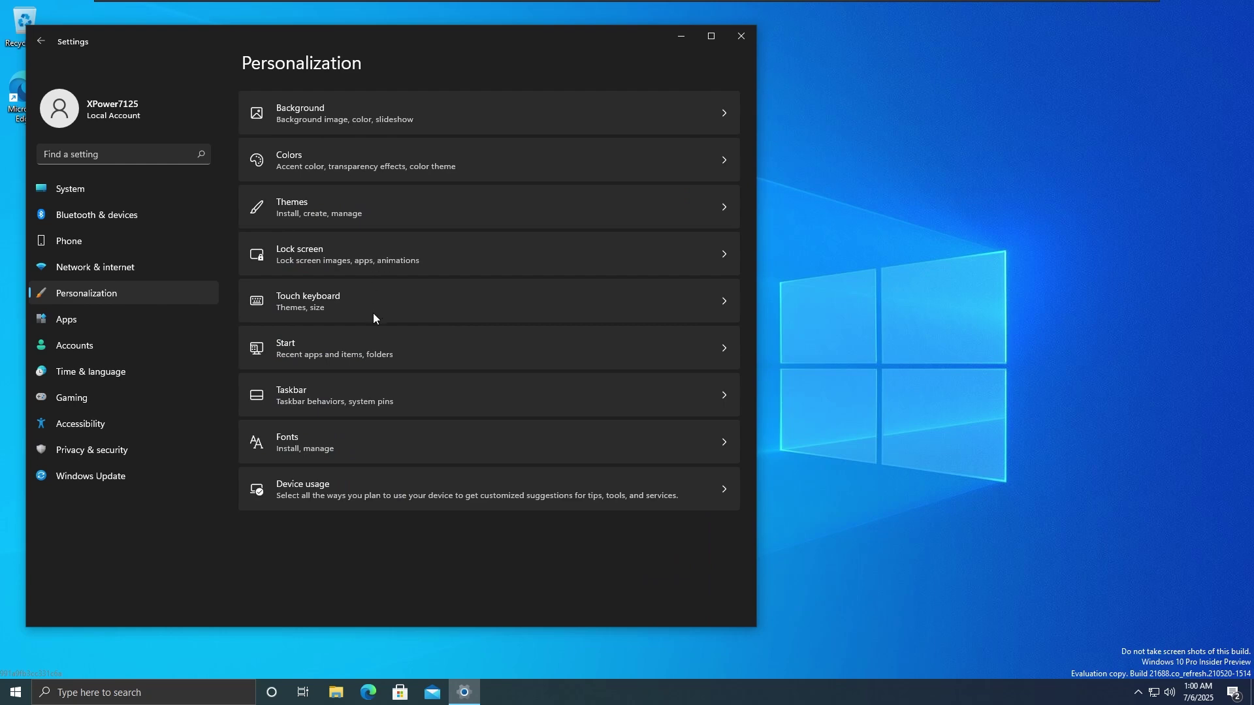
View the Start page and its Folders options, check the Start menu, and return to the Personalization overview.
left_click(365, 350)
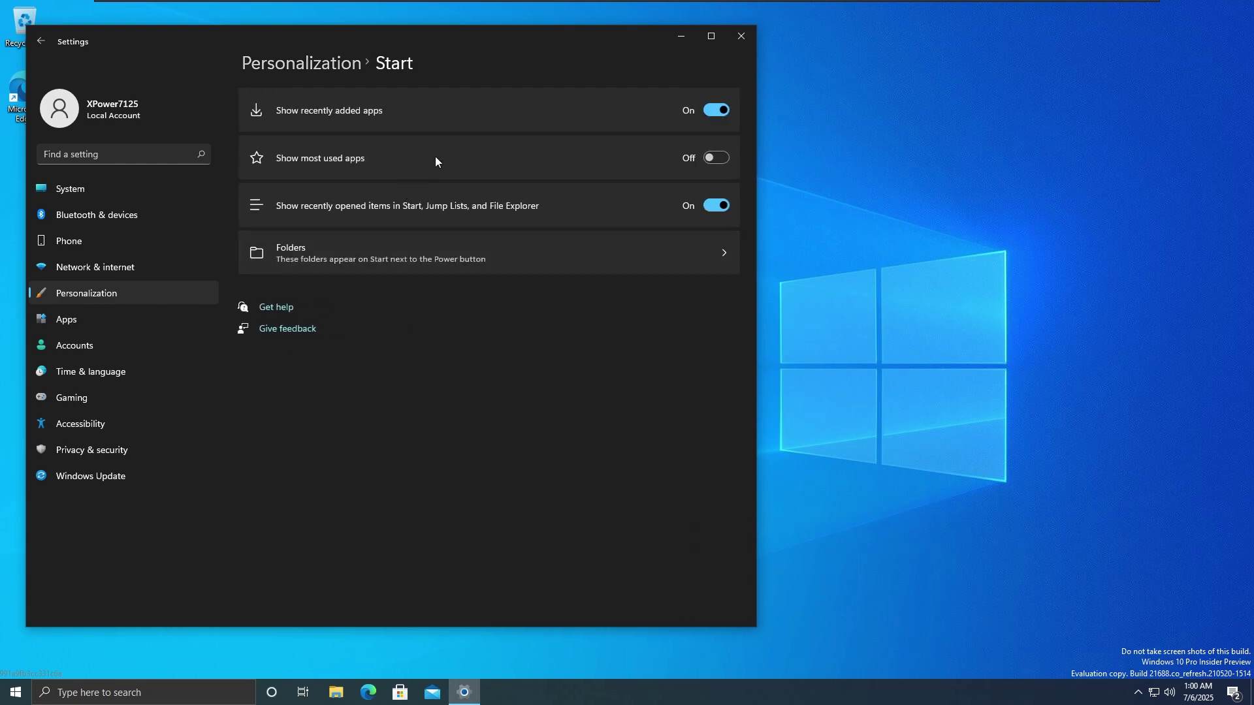
left_click(524, 258)
key("super")
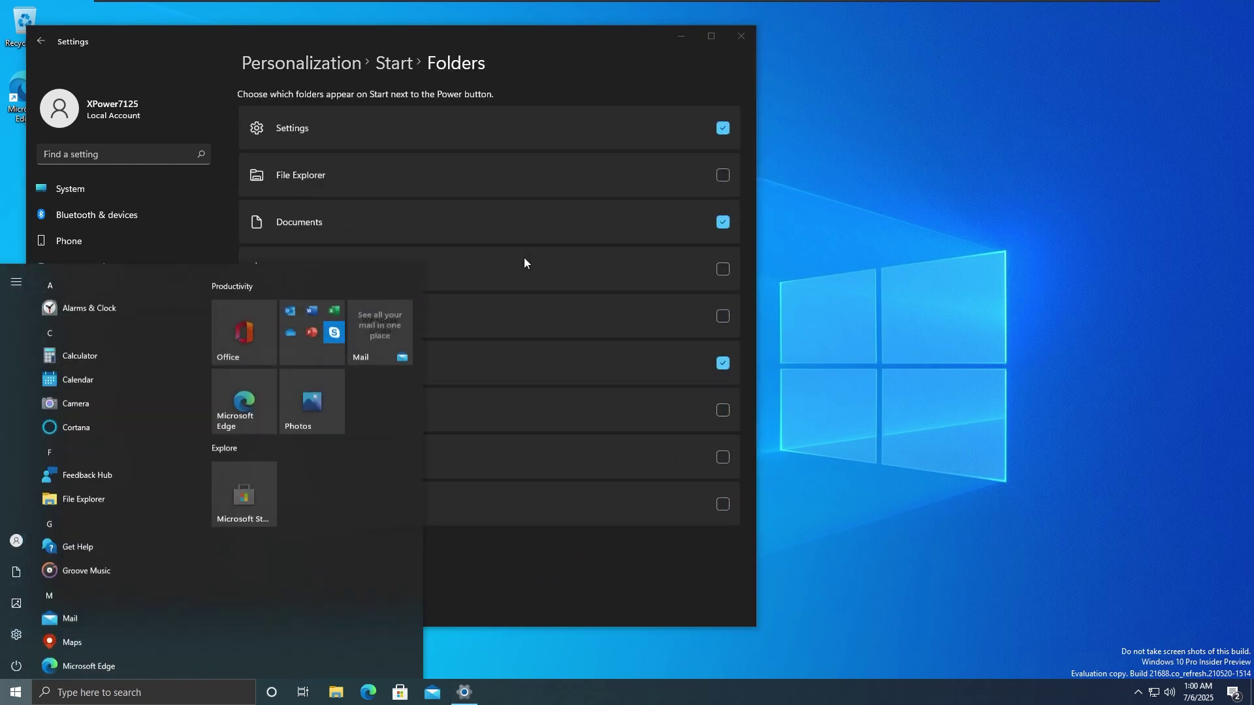
key("Escape")
key("alt+Left")
key("alt+Left")
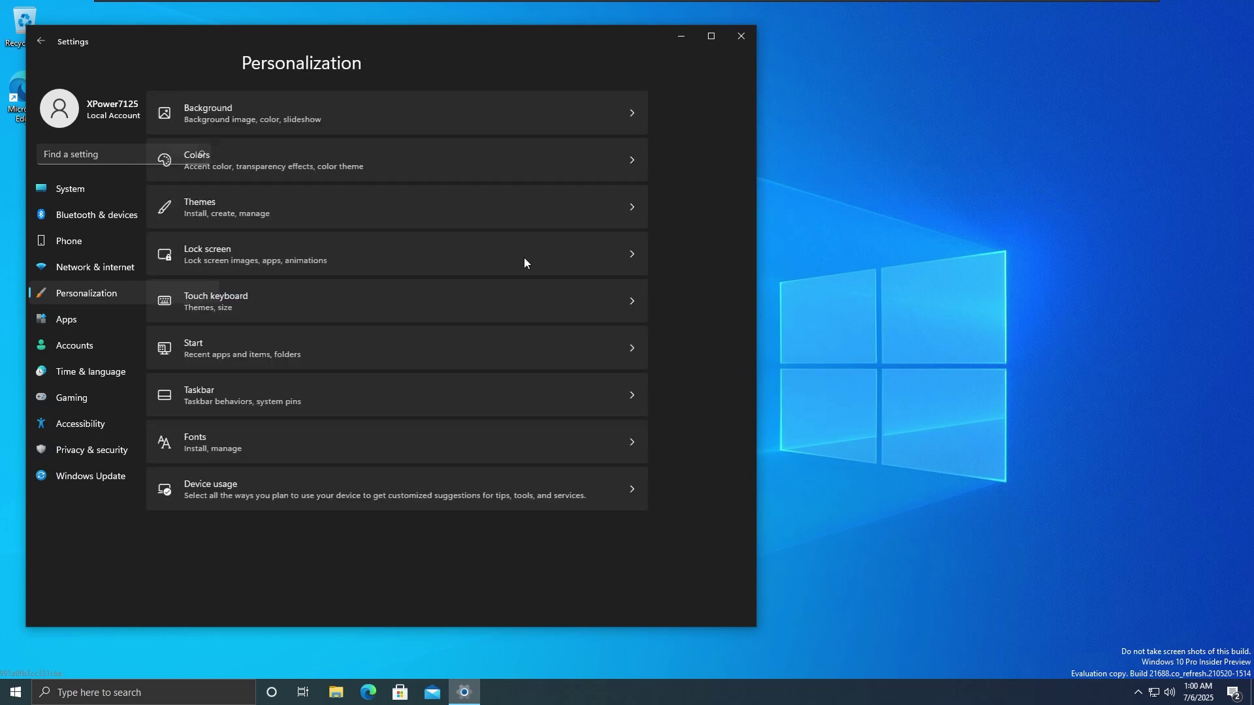
key("Return")
key("alt+Left")
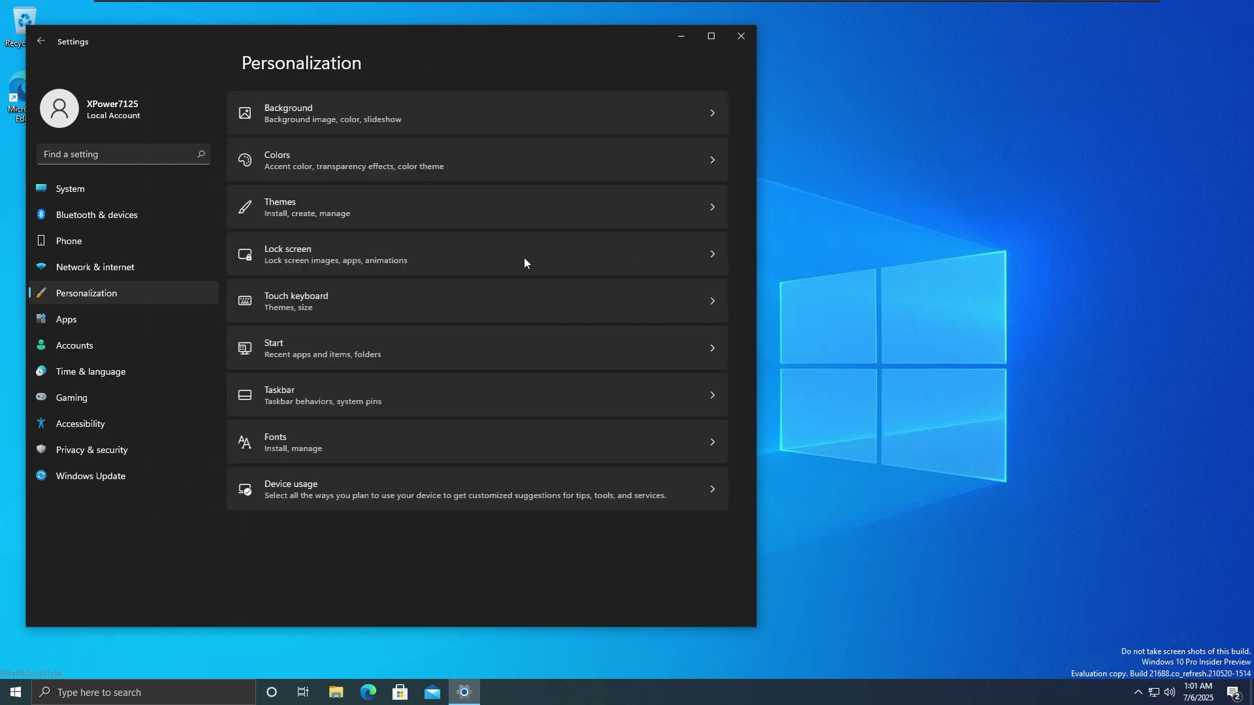
Look over the Windows Update, Personalization and System pages, and close Settings.
left_click(148, 475)
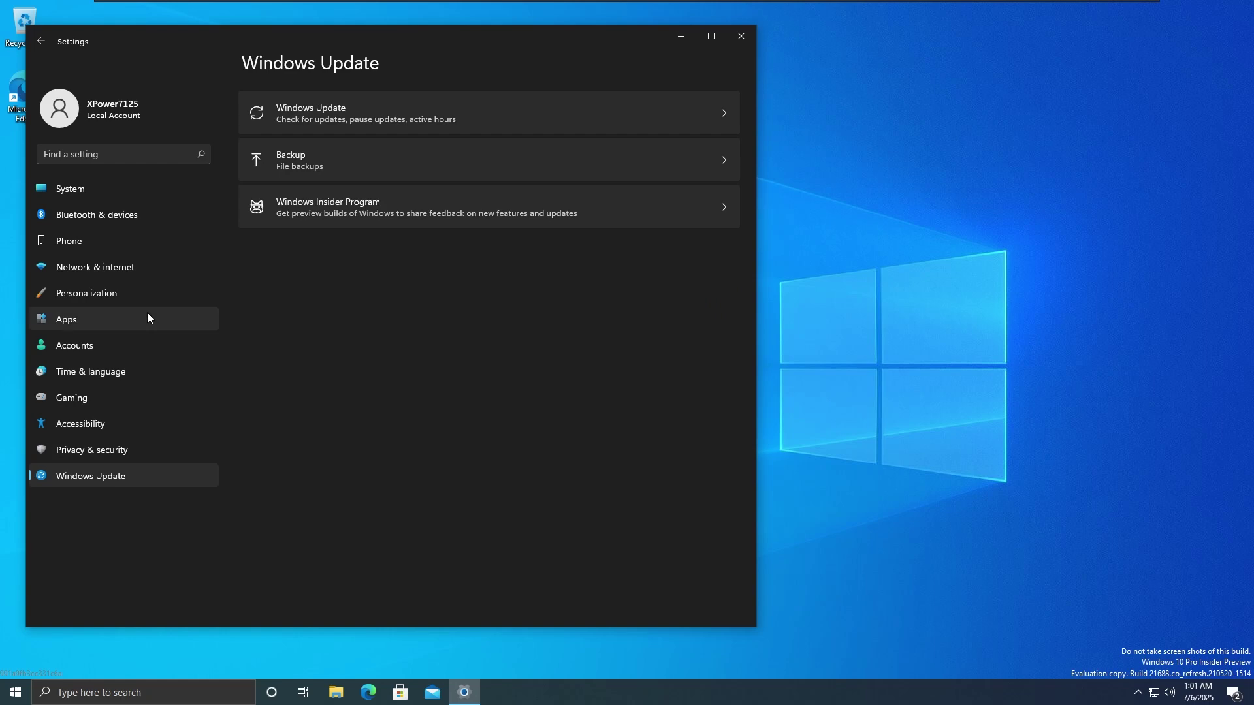
left_click(147, 287)
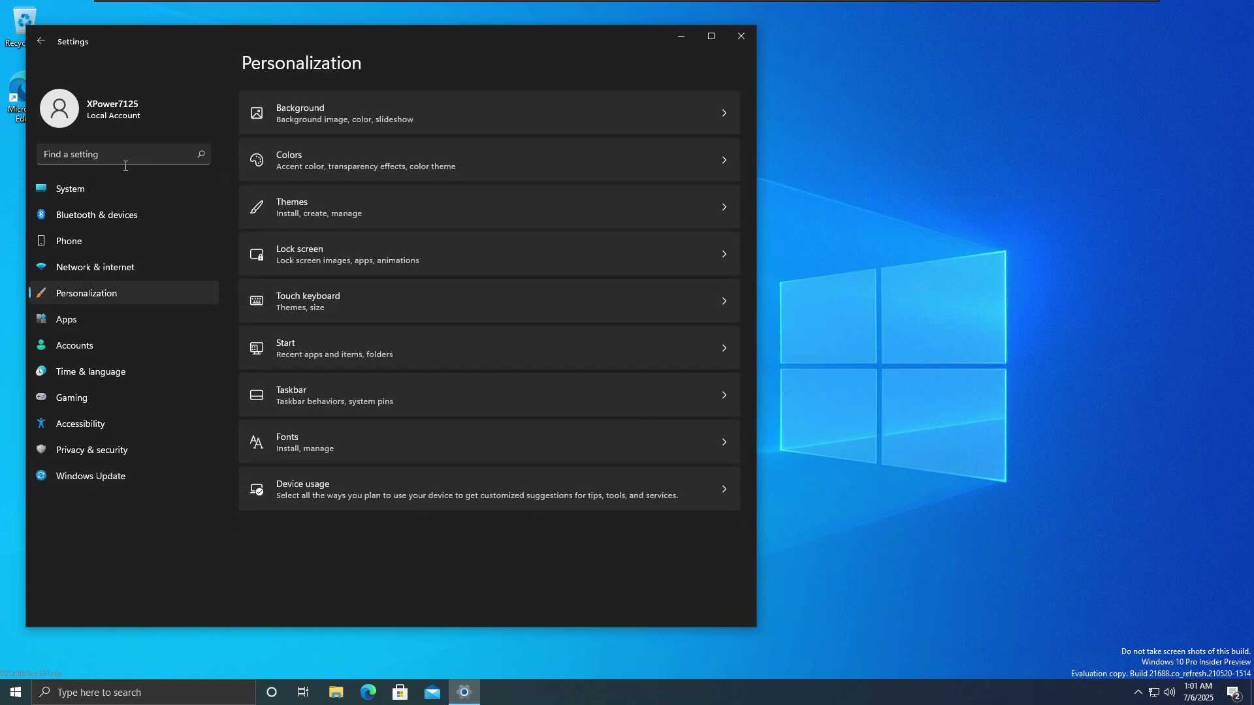
left_click(93, 192)
scroll(475, 234, "down", 4)
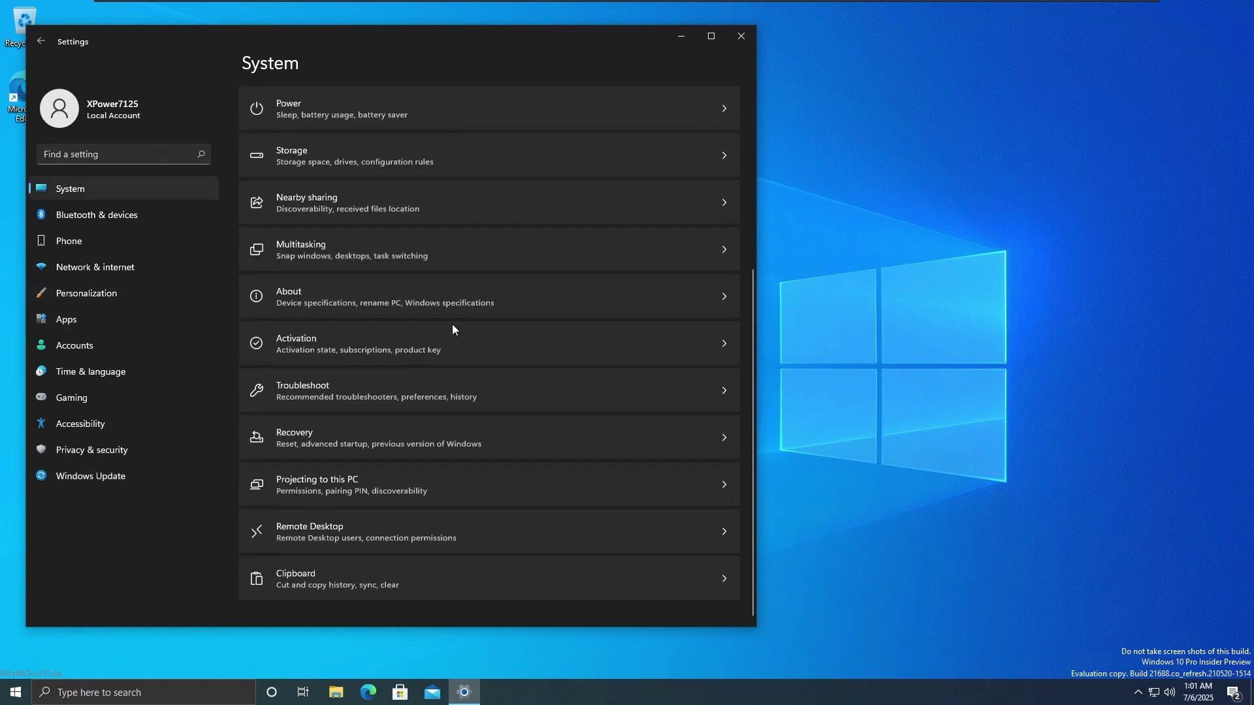
scroll(452, 323, "up", 5)
key("alt+F4")
In File Explorer, view the properties of Local Disk (C:) under This PC, and close both windows.
key("super+e")
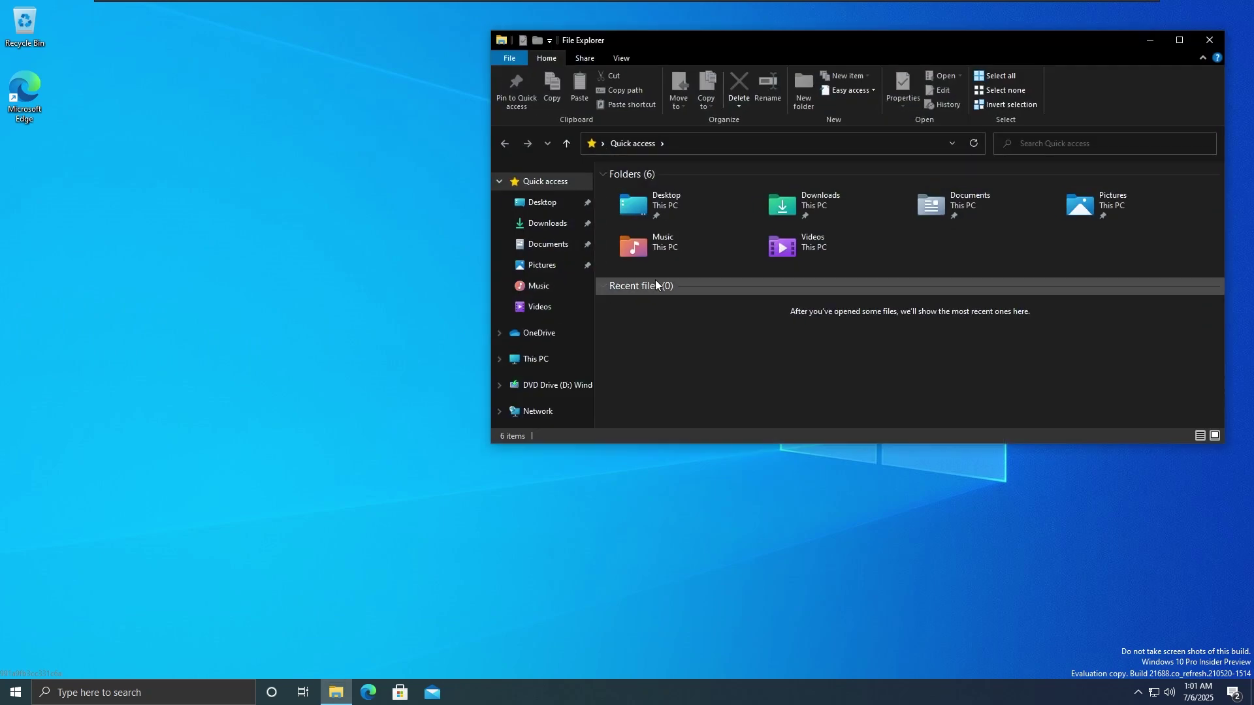
left_click(536, 358)
left_click(686, 281)
key("alt+Return")
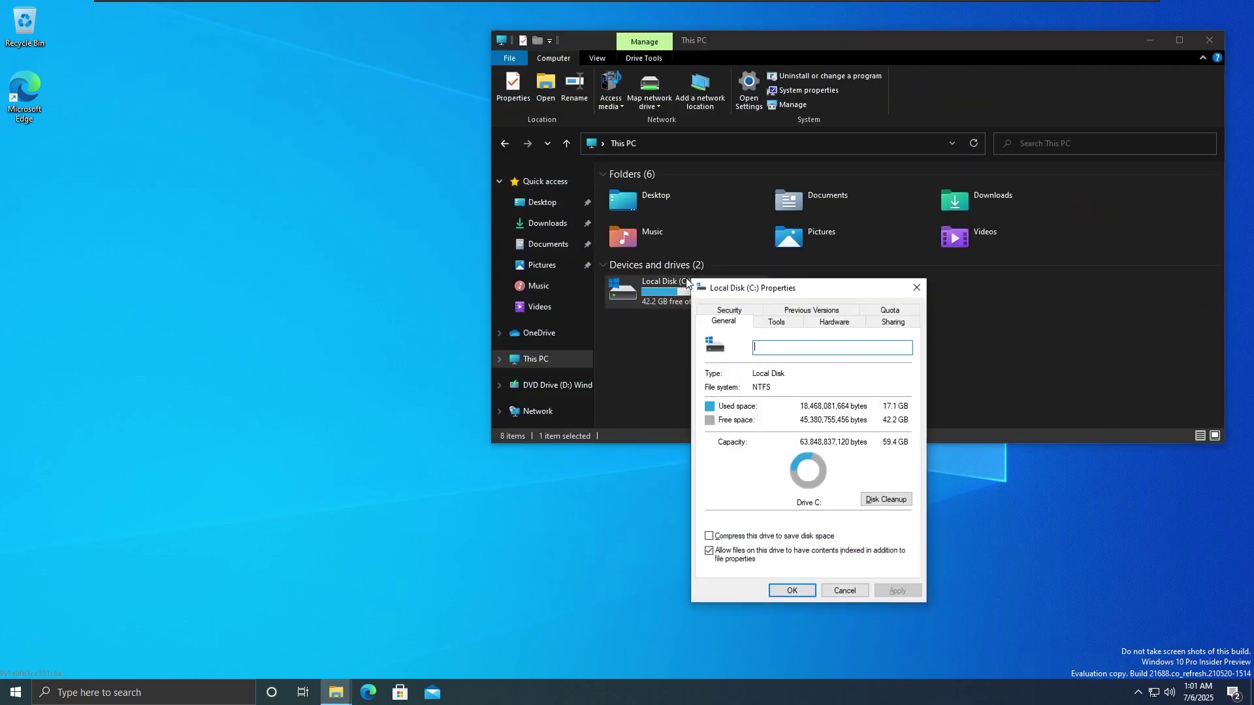
key("alt+F4")
key("alt+F4")
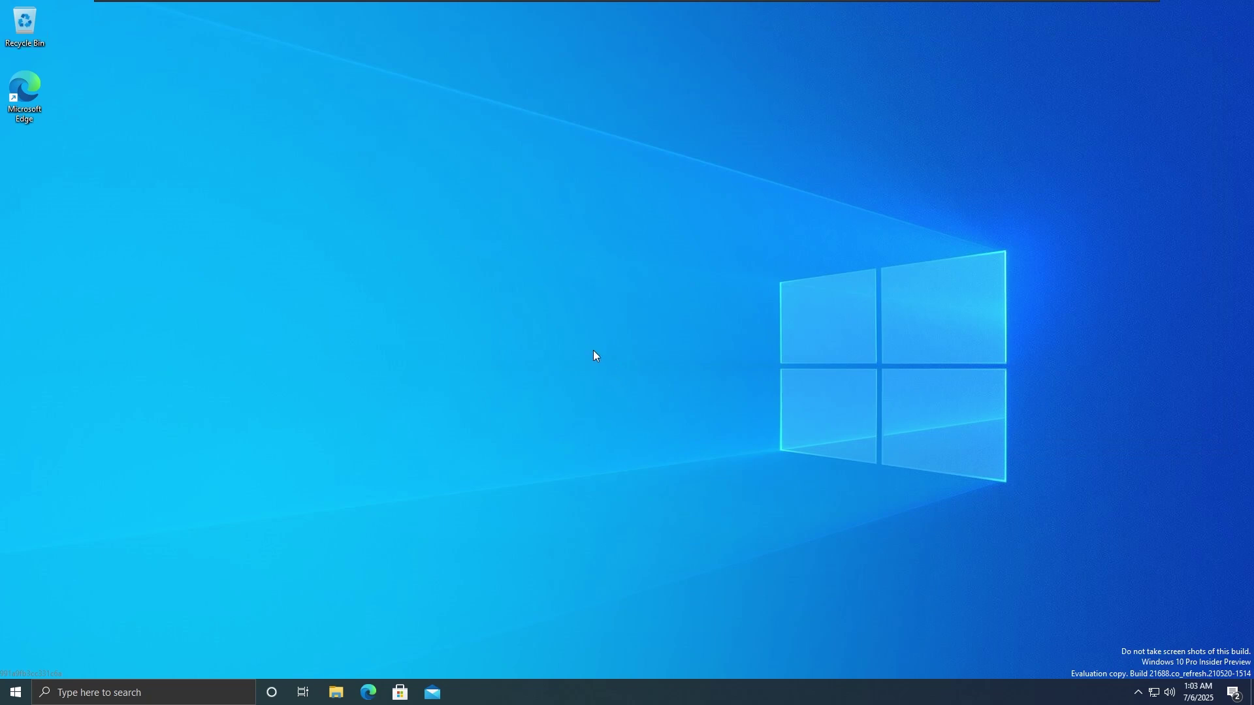
Launch Microsoft Store, and reopen Settings to look over its System, Apps and Personalization pages.
key("super+3")
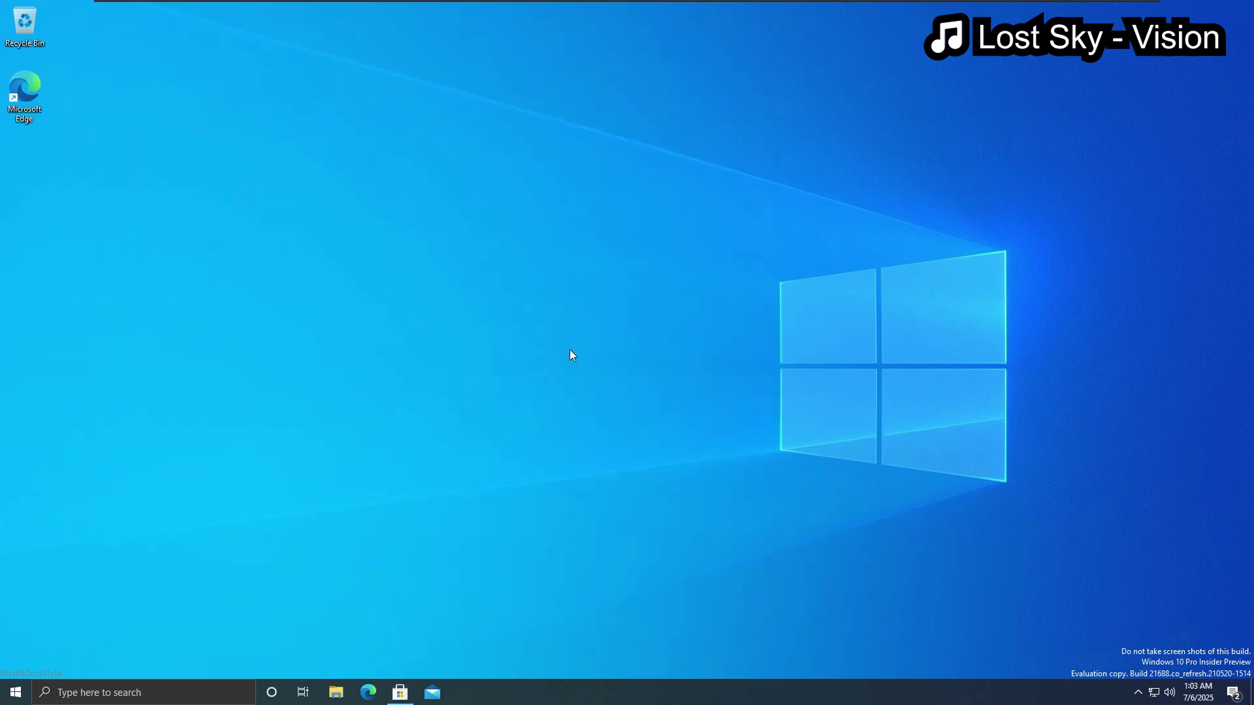
key("super+i")
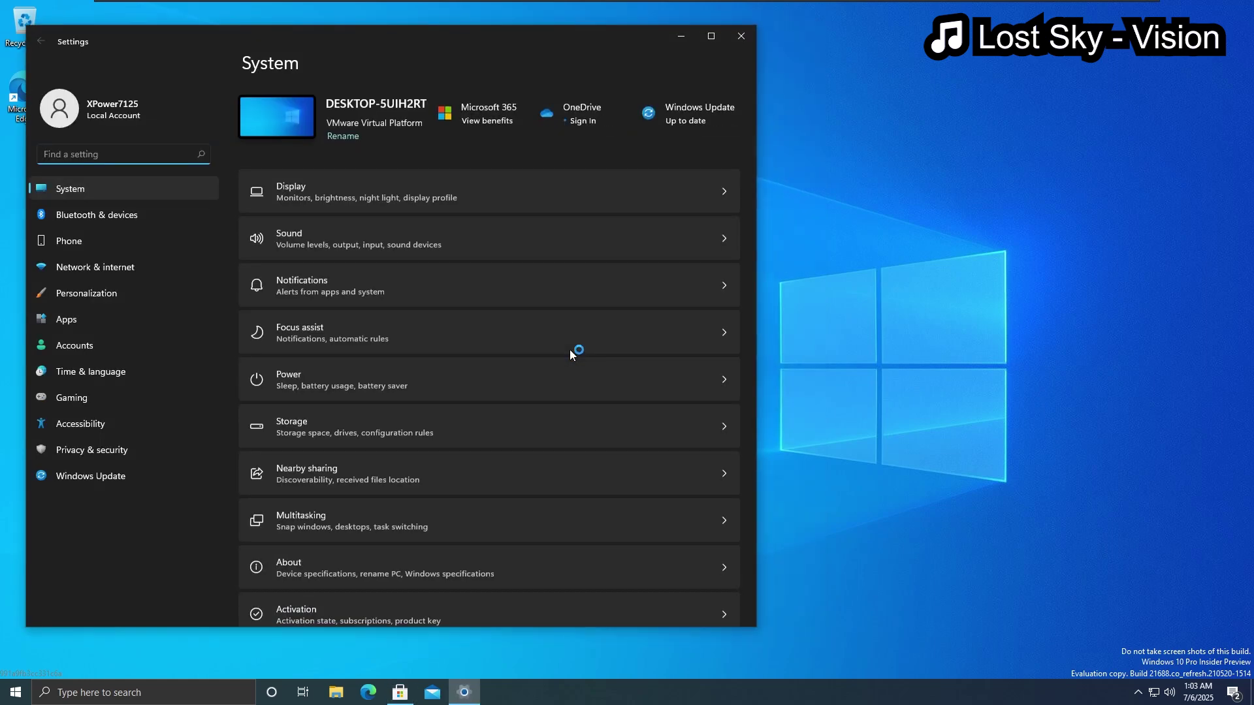
scroll(570, 353, "down", 3)
scroll(503, 358, "up", 5)
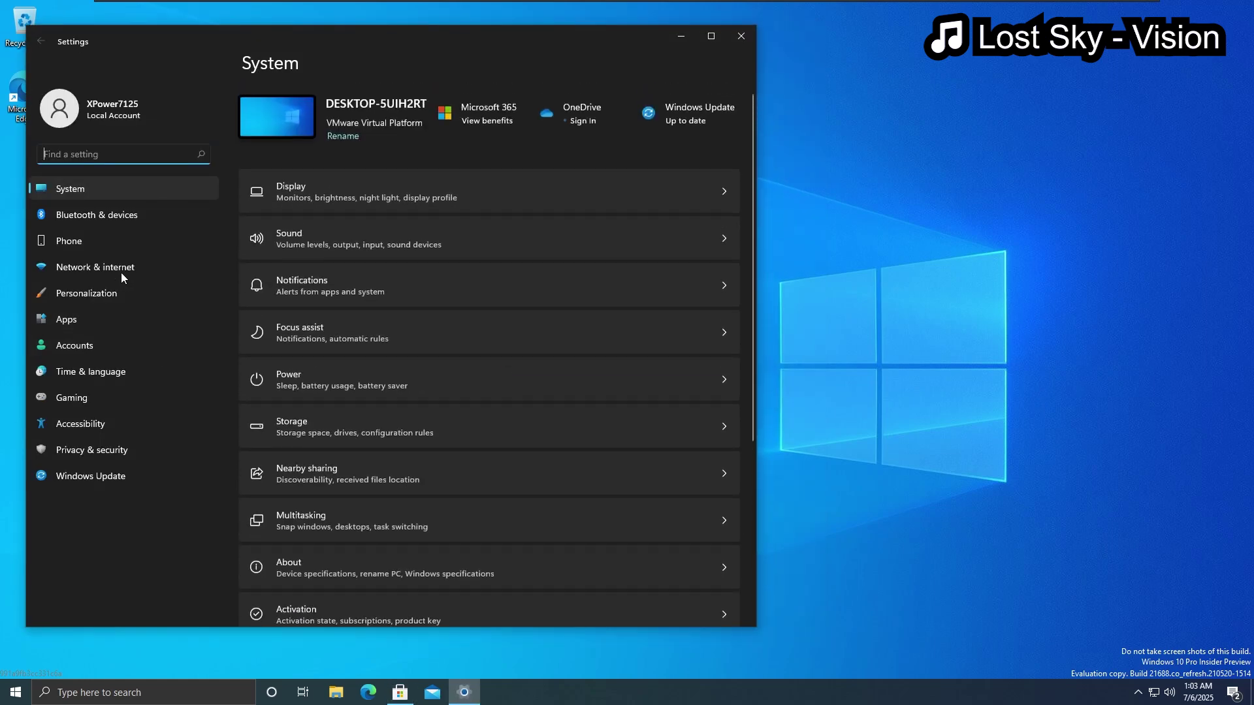
left_click(146, 317)
left_click(165, 293)
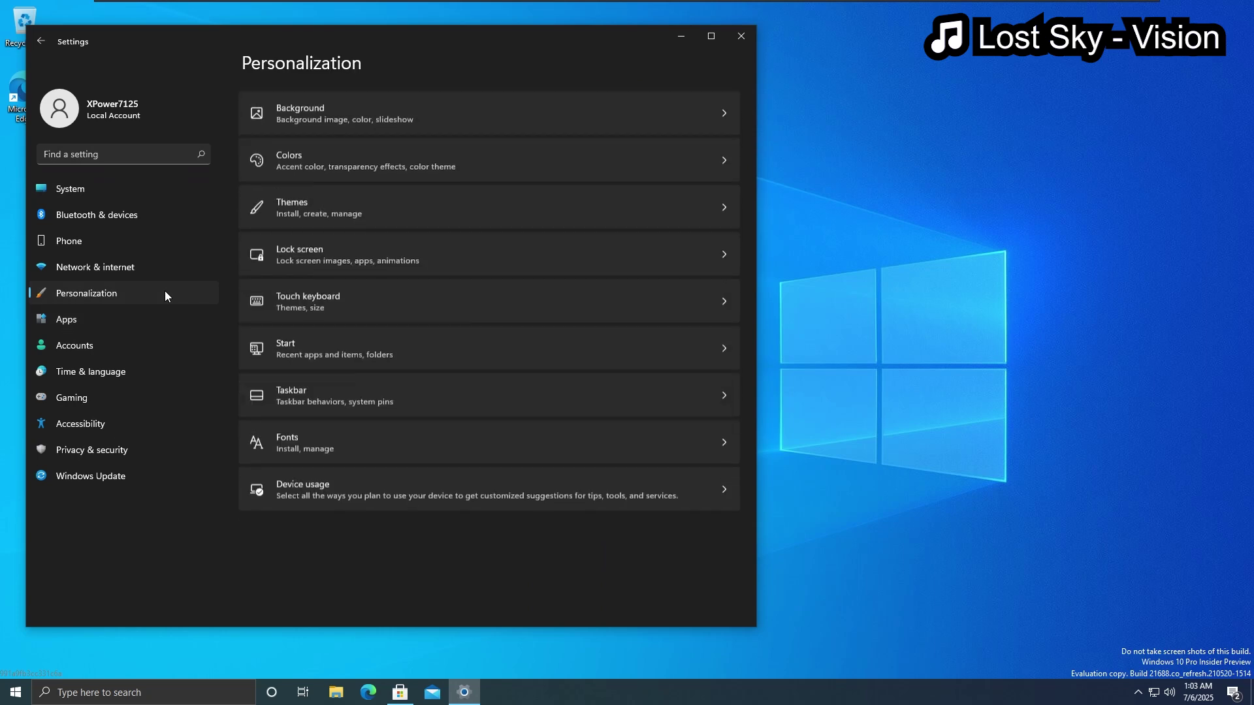
Open the About page under System and review the Windows specifications.
left_click(120, 185)
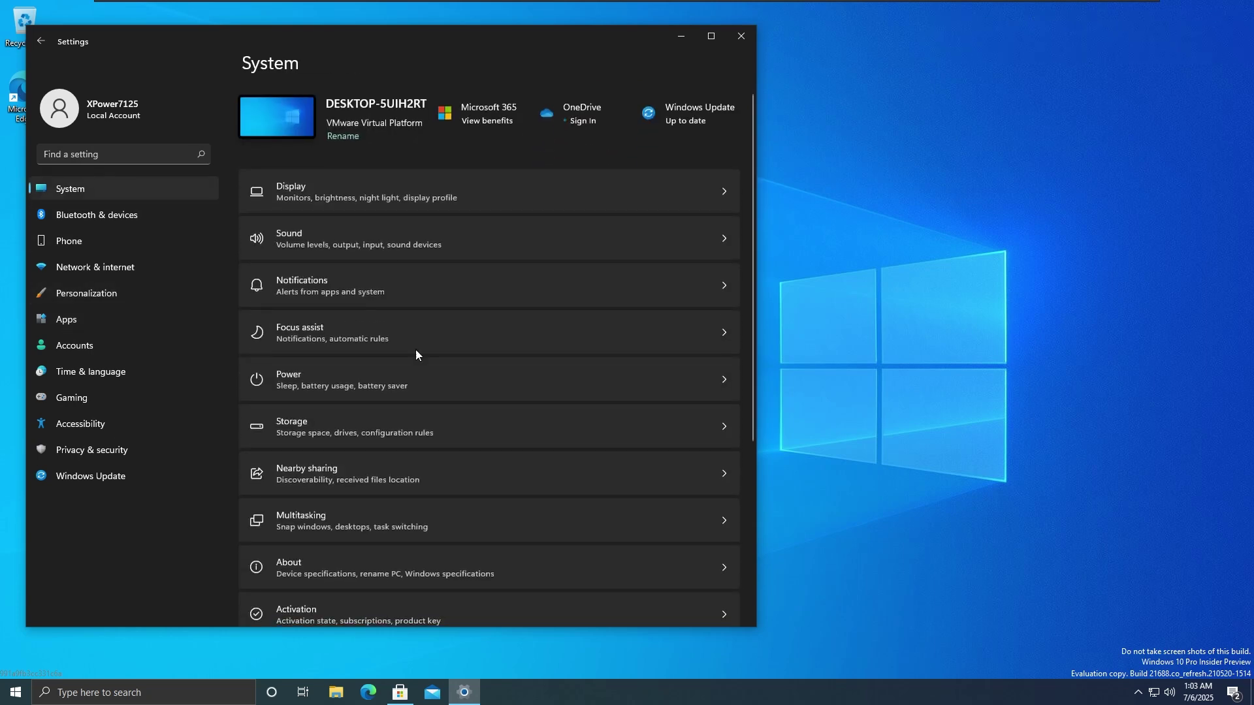
scroll(414, 348, "down", 3)
scroll(429, 332, "down", 5)
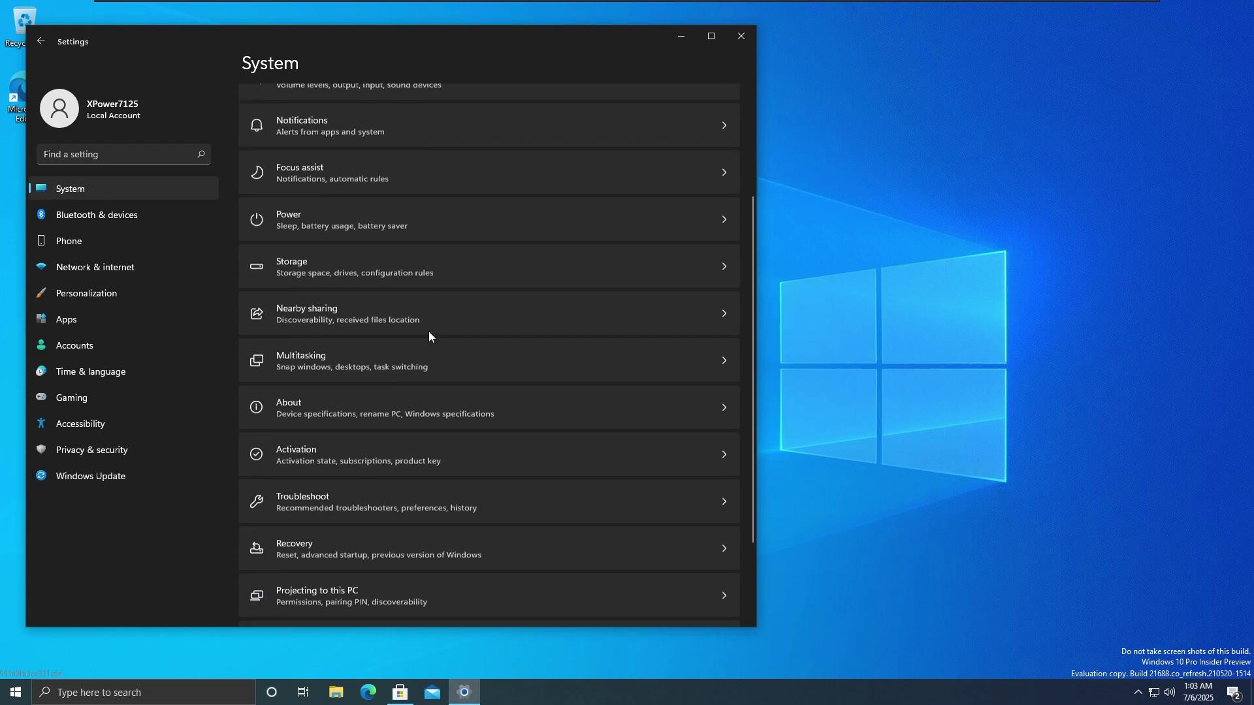
left_click(378, 299)
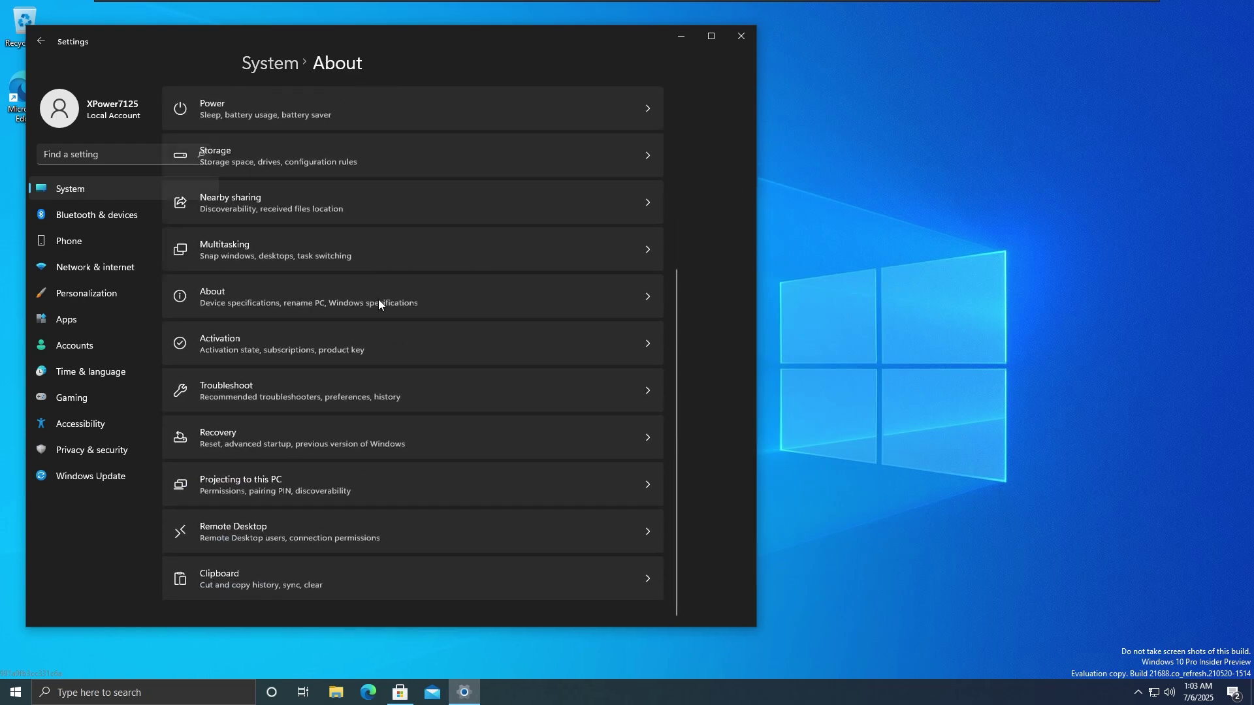
scroll(381, 304, "down", 5)
Open the Windows Update page and check for updates.
left_click(150, 477)
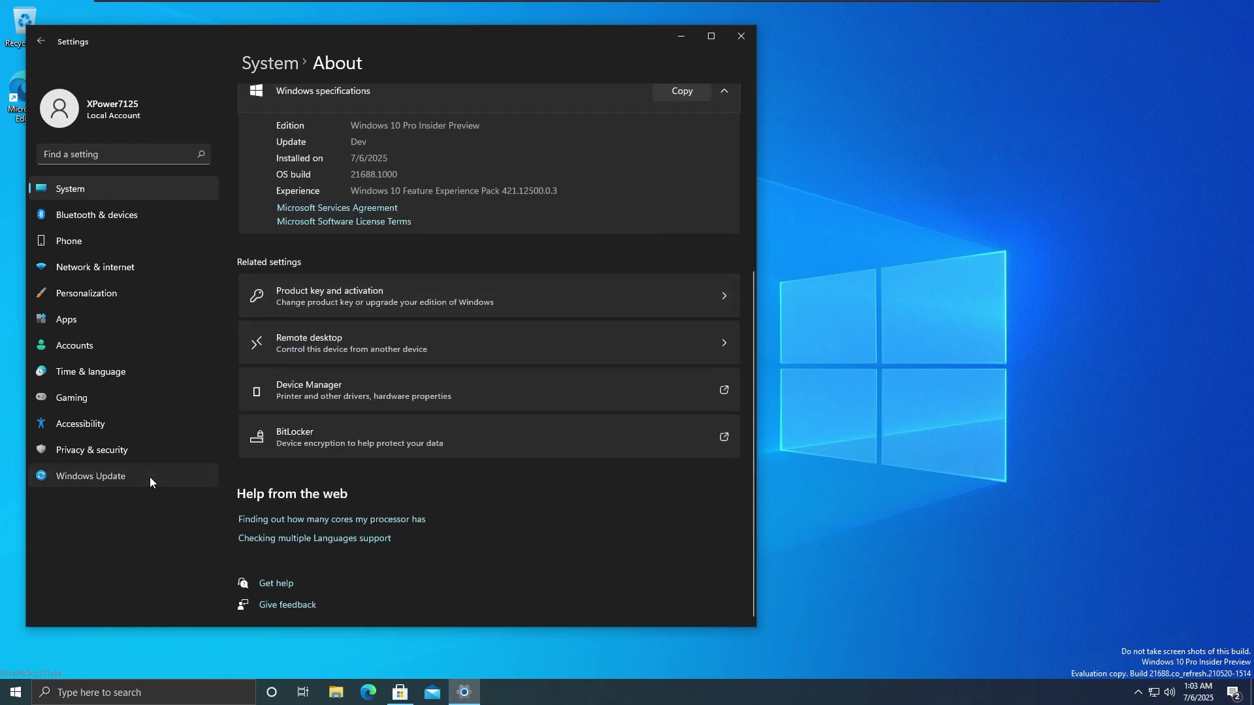
left_click(411, 113)
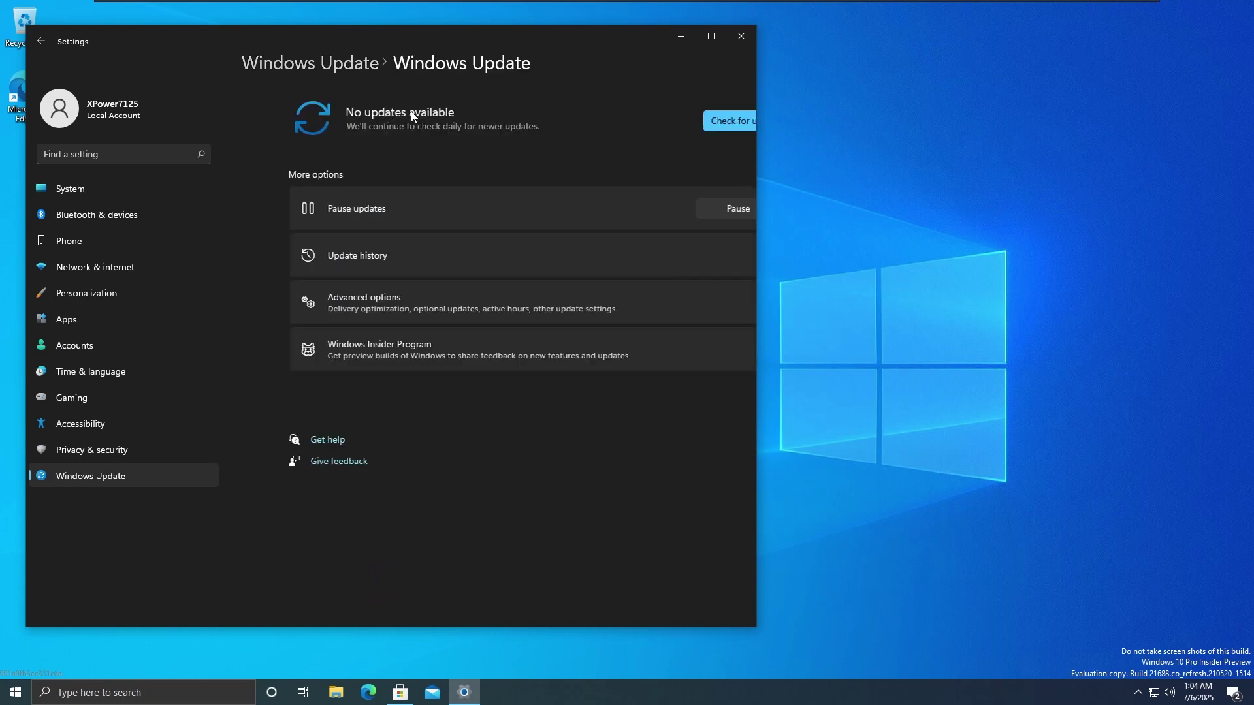
left_click(678, 125)
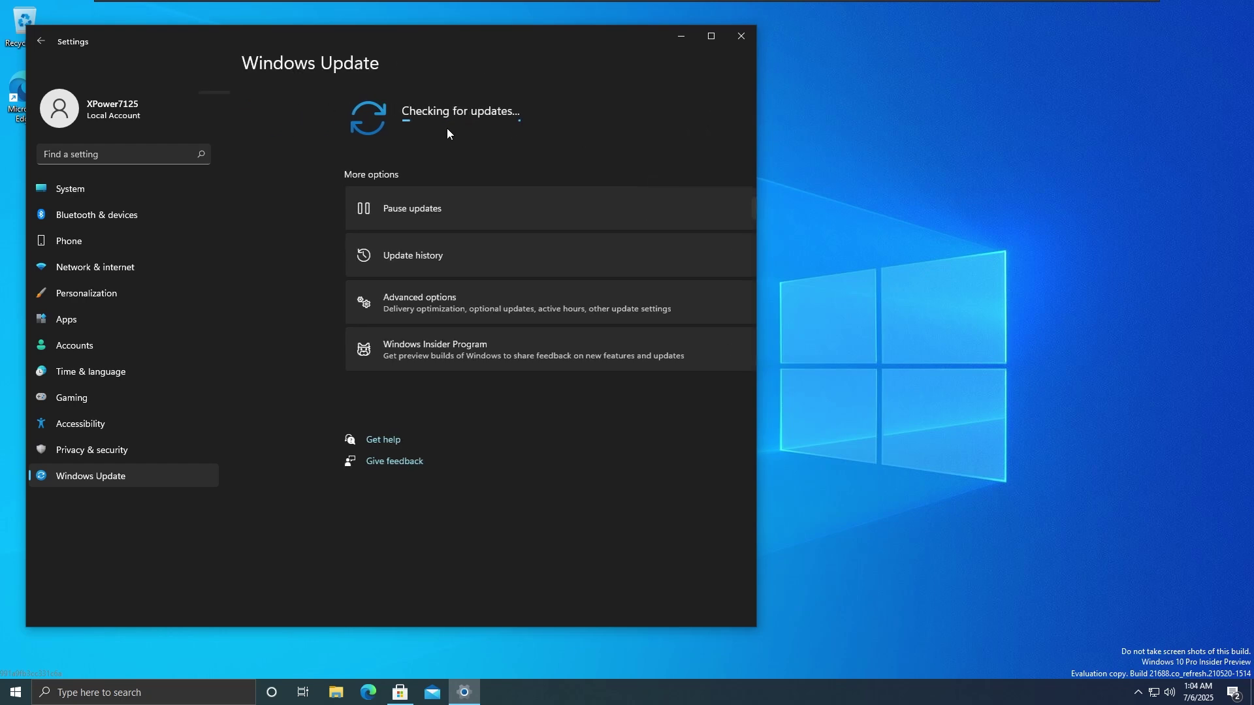
View the Backup page, and follow the Windows Insider Program page's link to Diagnostics & feedback, confirming the app switch.
left_click(410, 167)
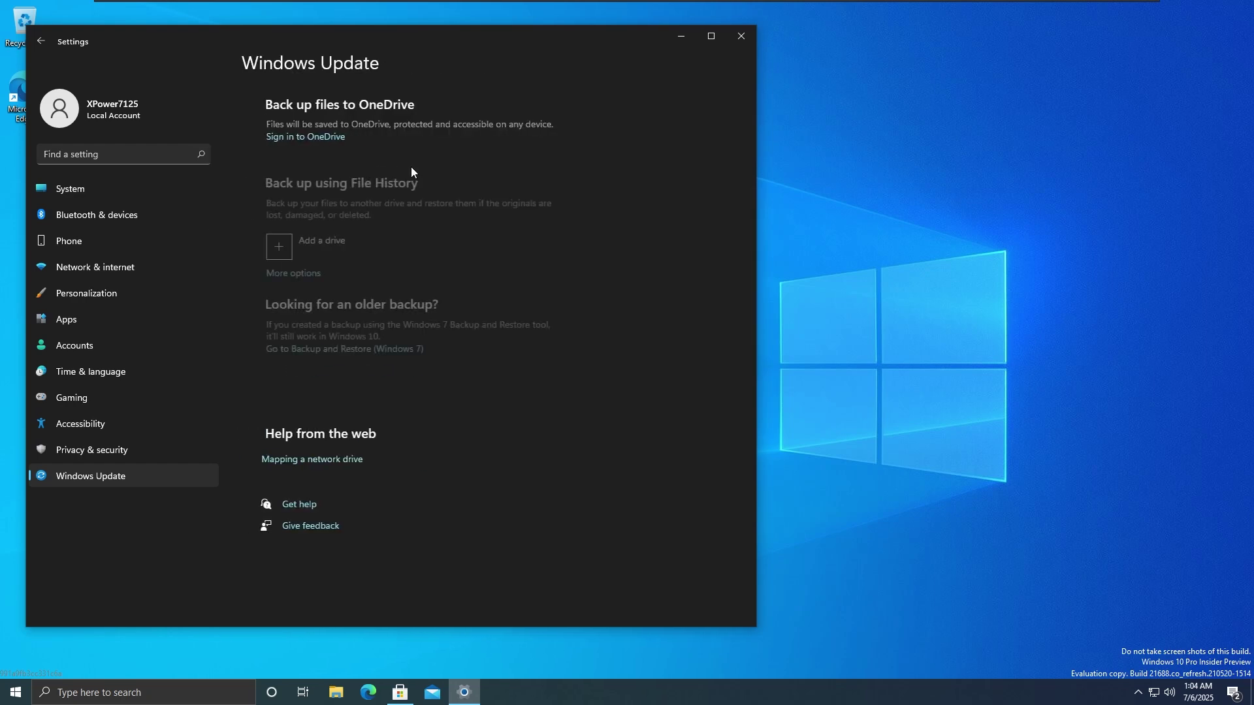
key("alt+Left")
left_click(391, 222)
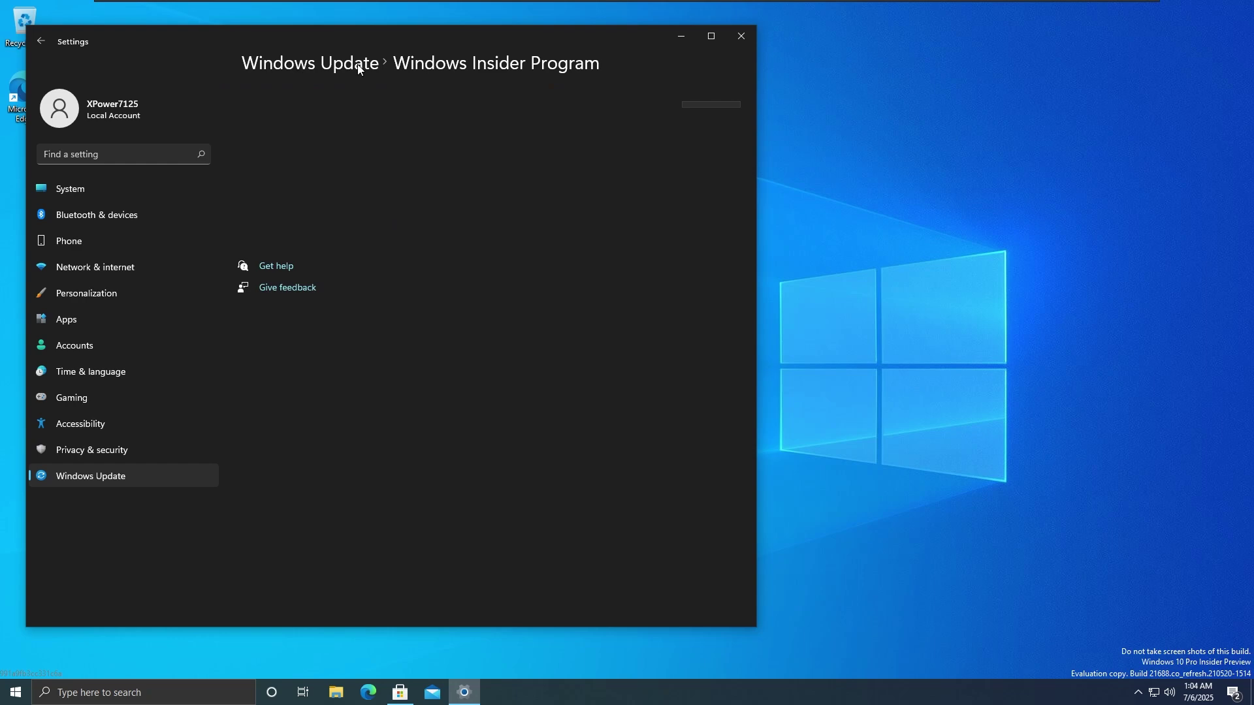
left_click(660, 183)
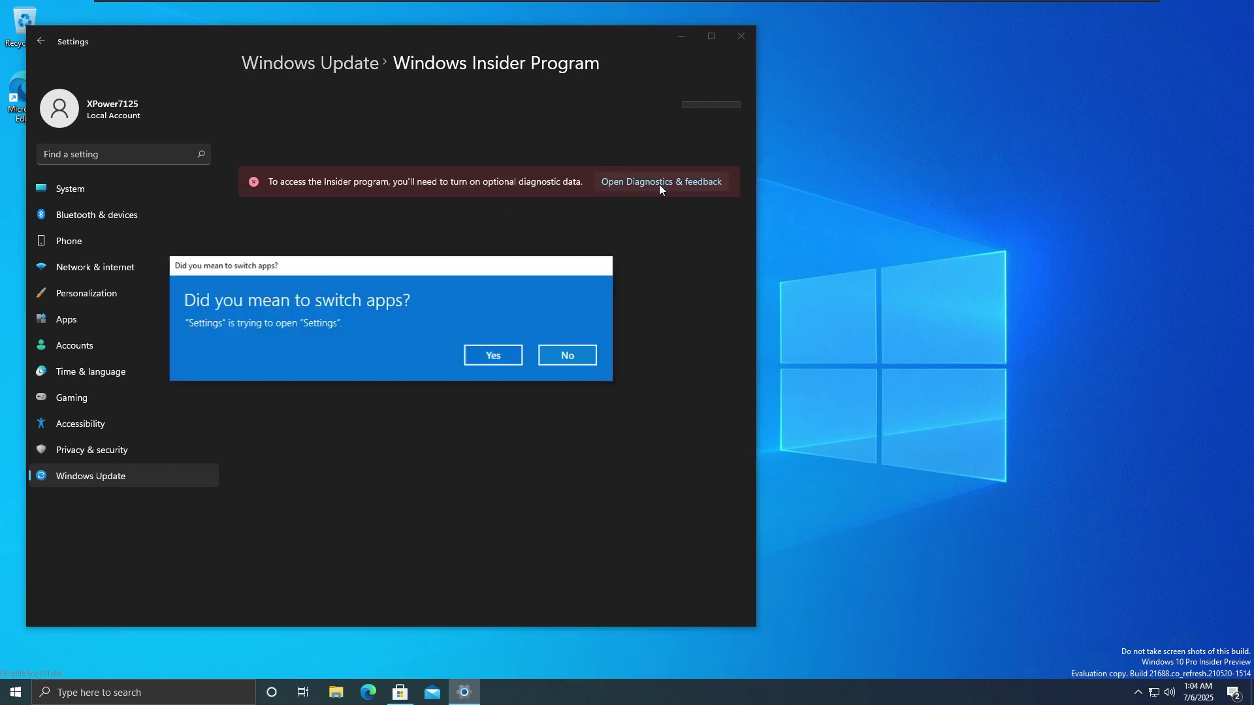
left_click(515, 356)
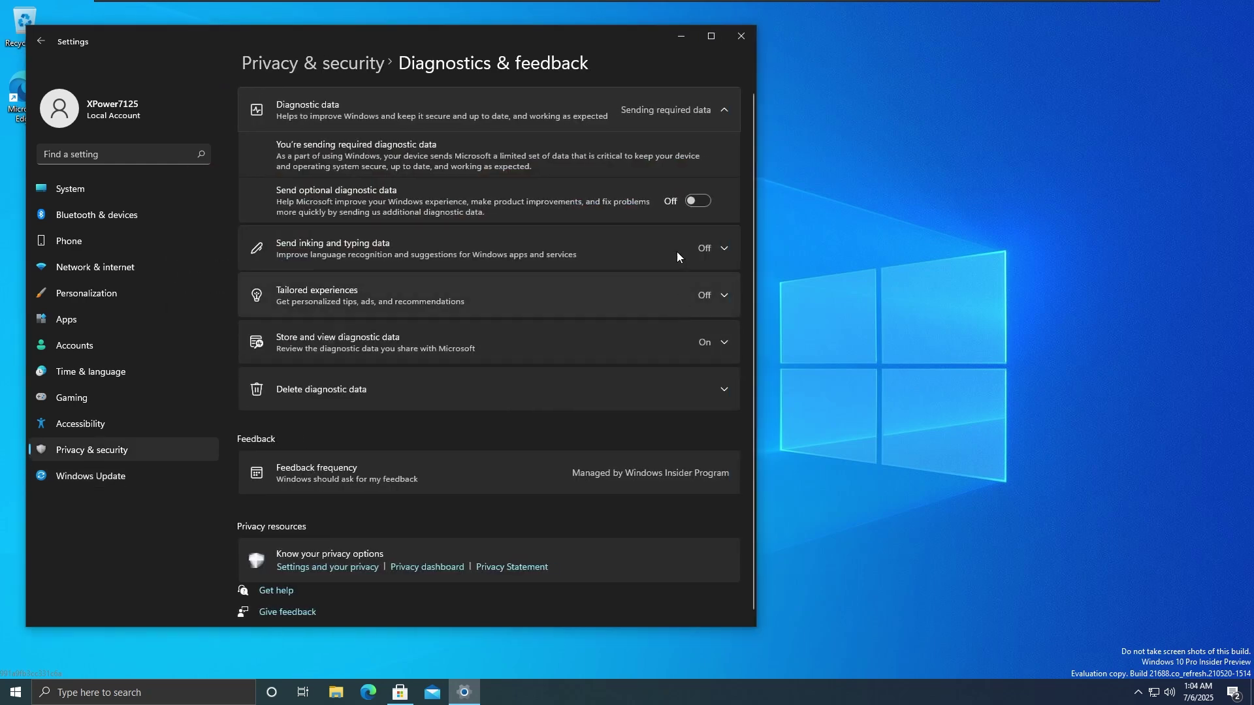
Turn on sending optional diagnostic data and allow SystemSettingsAdminFlows.exe to make changes to the device.
left_click(695, 199)
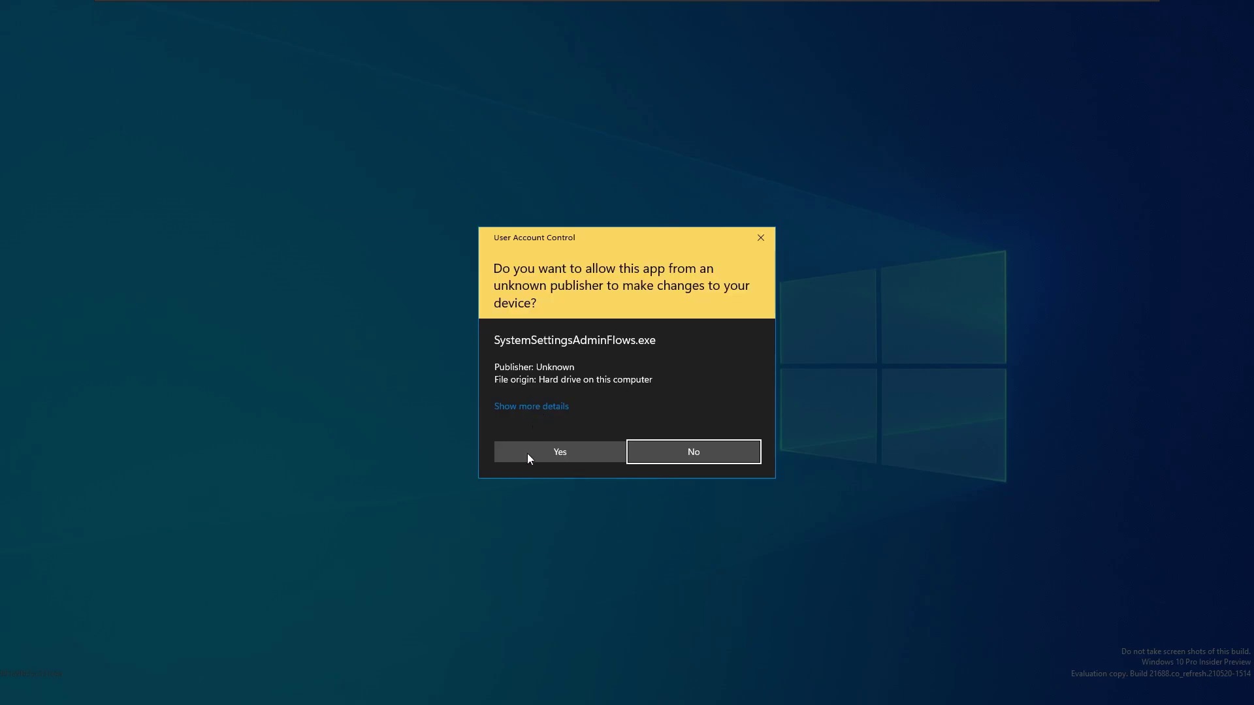
left_click(527, 453)
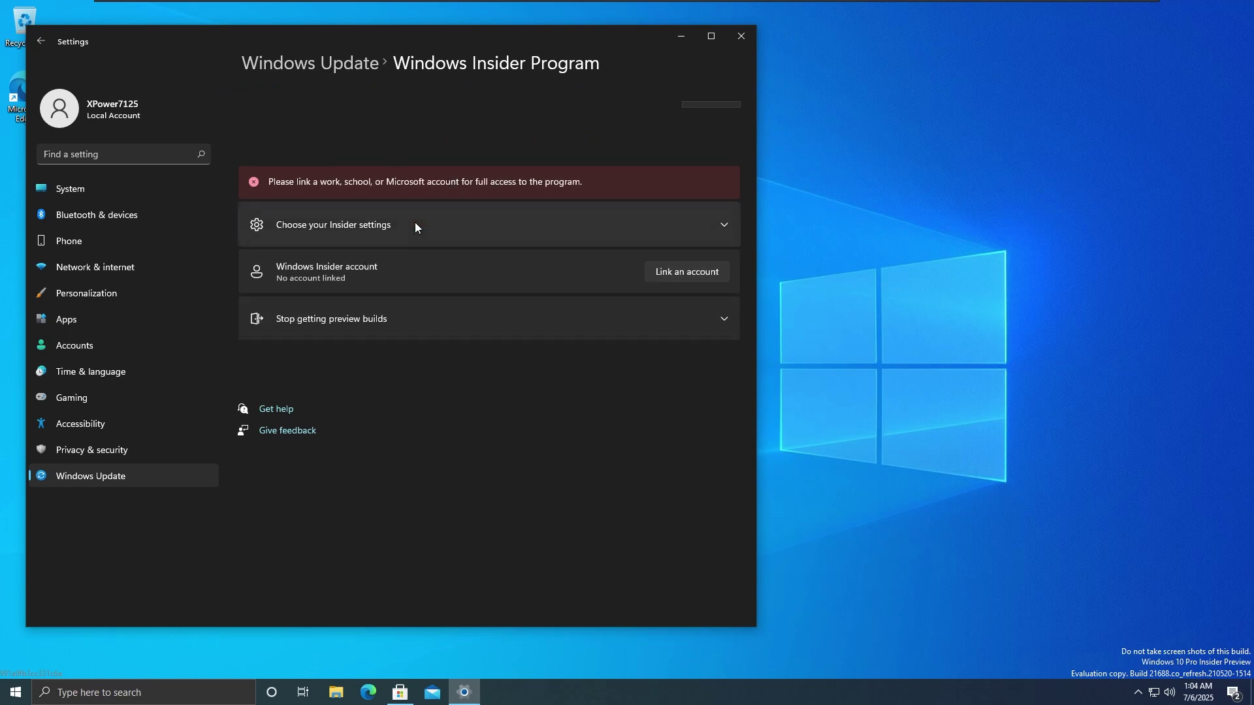
View the sign-in choices for linking a Windows Insider account, dismiss them, and return to review the System page.
left_click(687, 271)
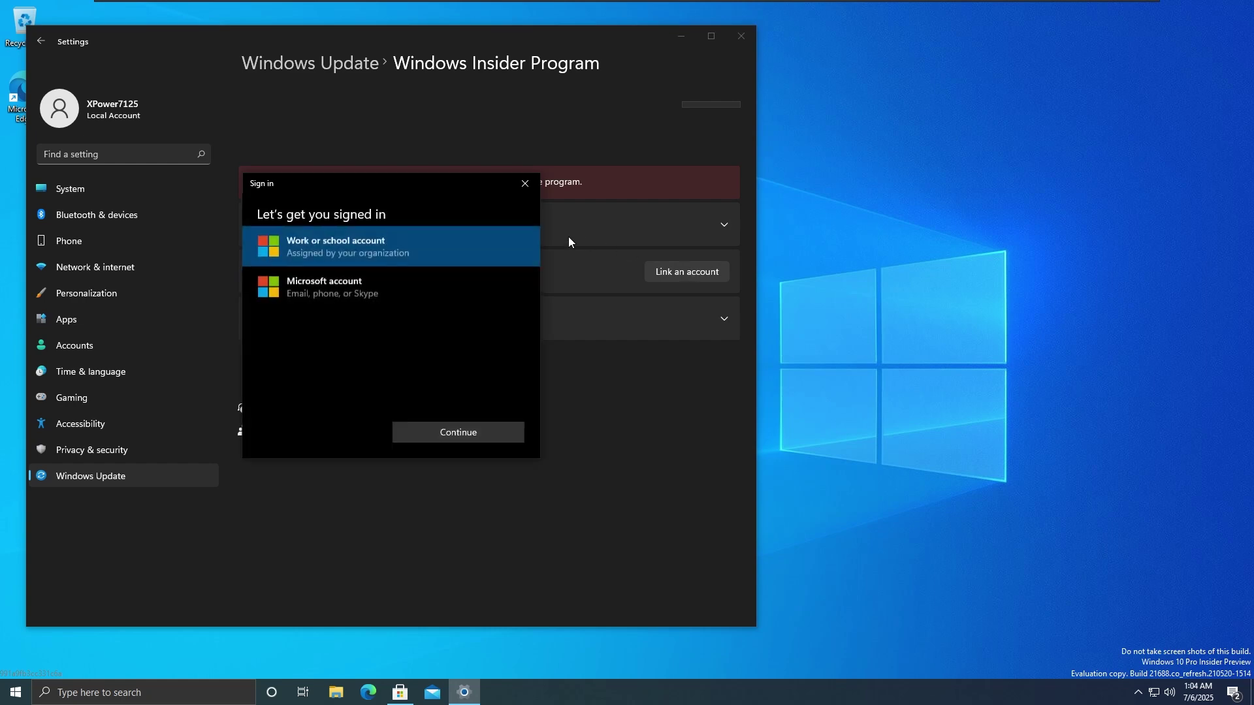
key("Escape")
key("alt+Left")
key("alt+Left")
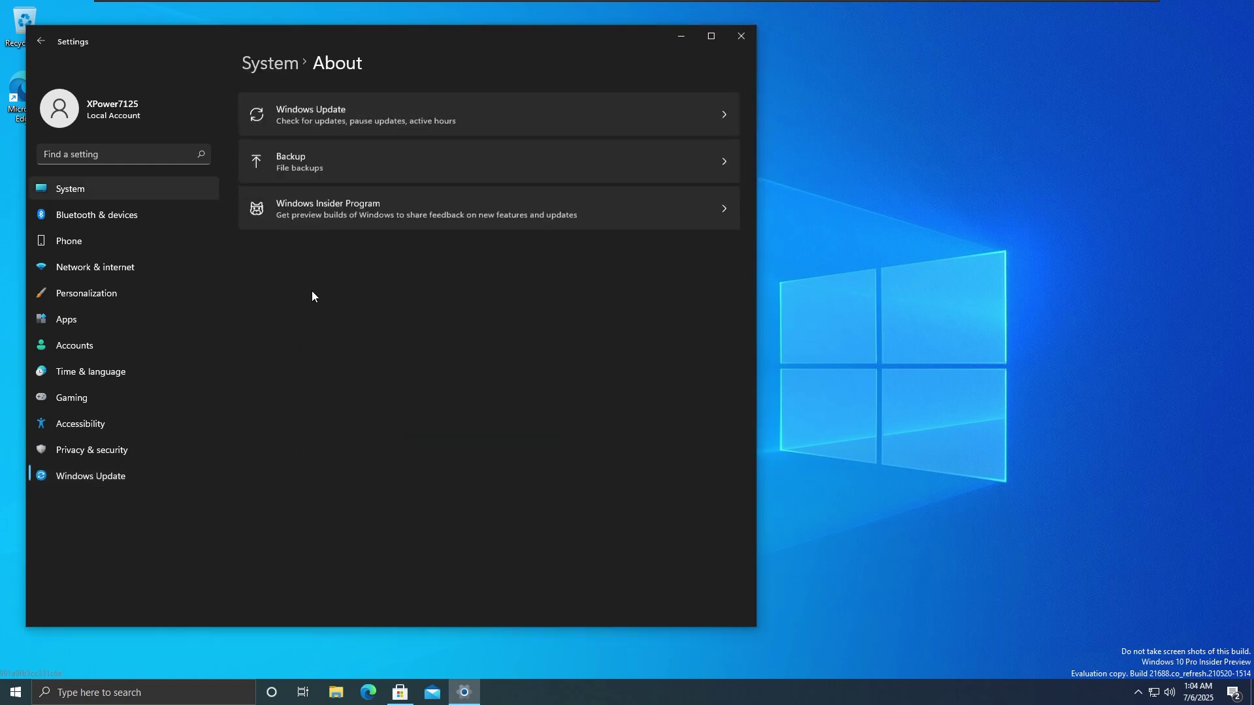
key("alt+Left")
scroll(300, 300, "down", 2)
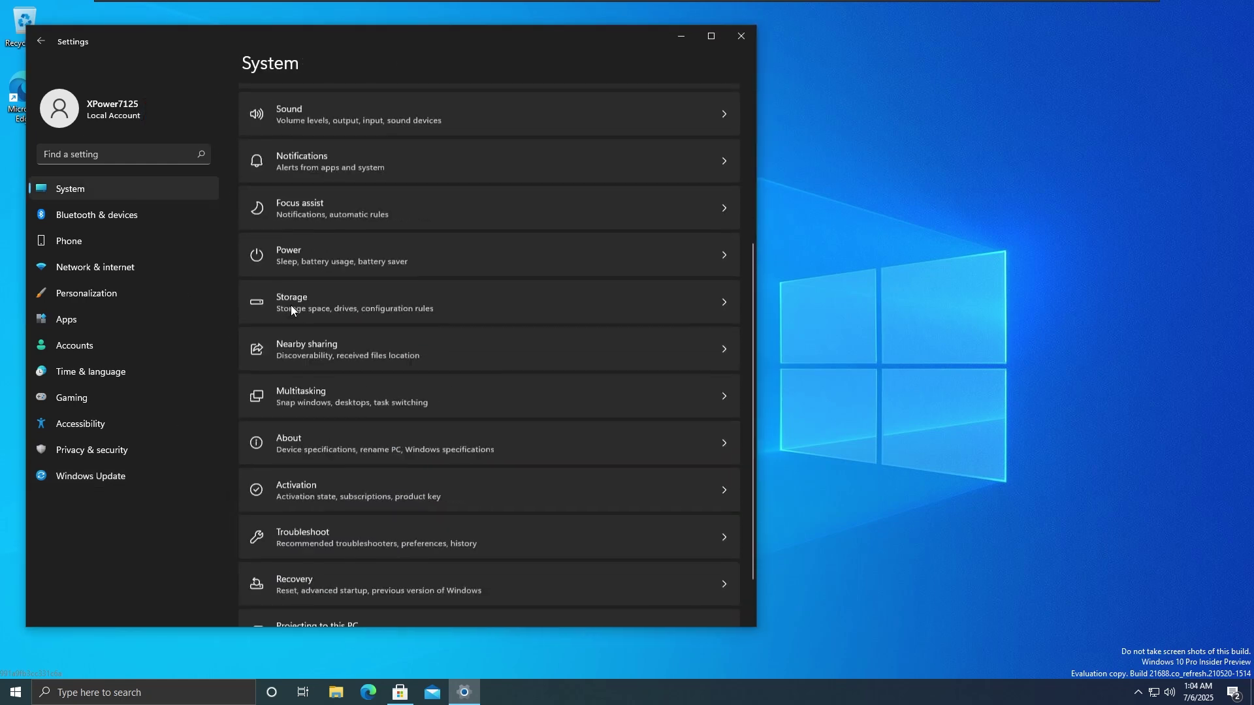
scroll(291, 304, "up", 2)
scroll(492, 258, "down", 4)
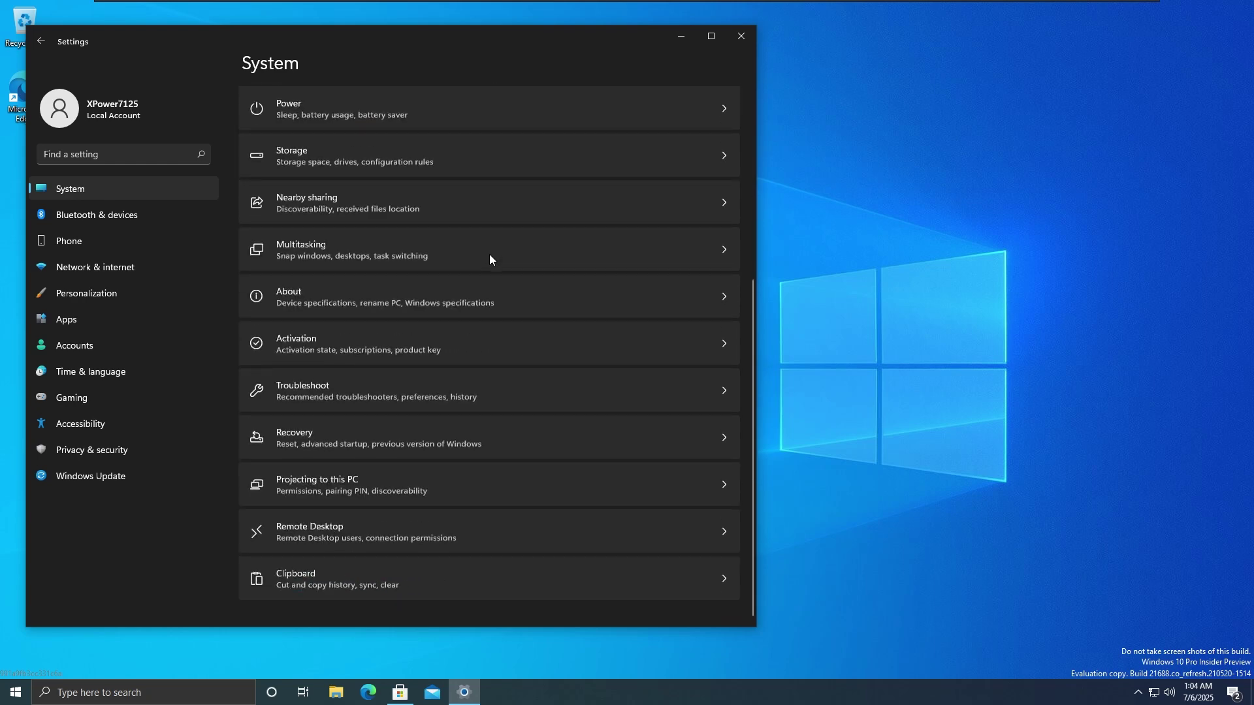
Open the Background page under Personalization and look over its theme and picture options.
left_click(97, 291)
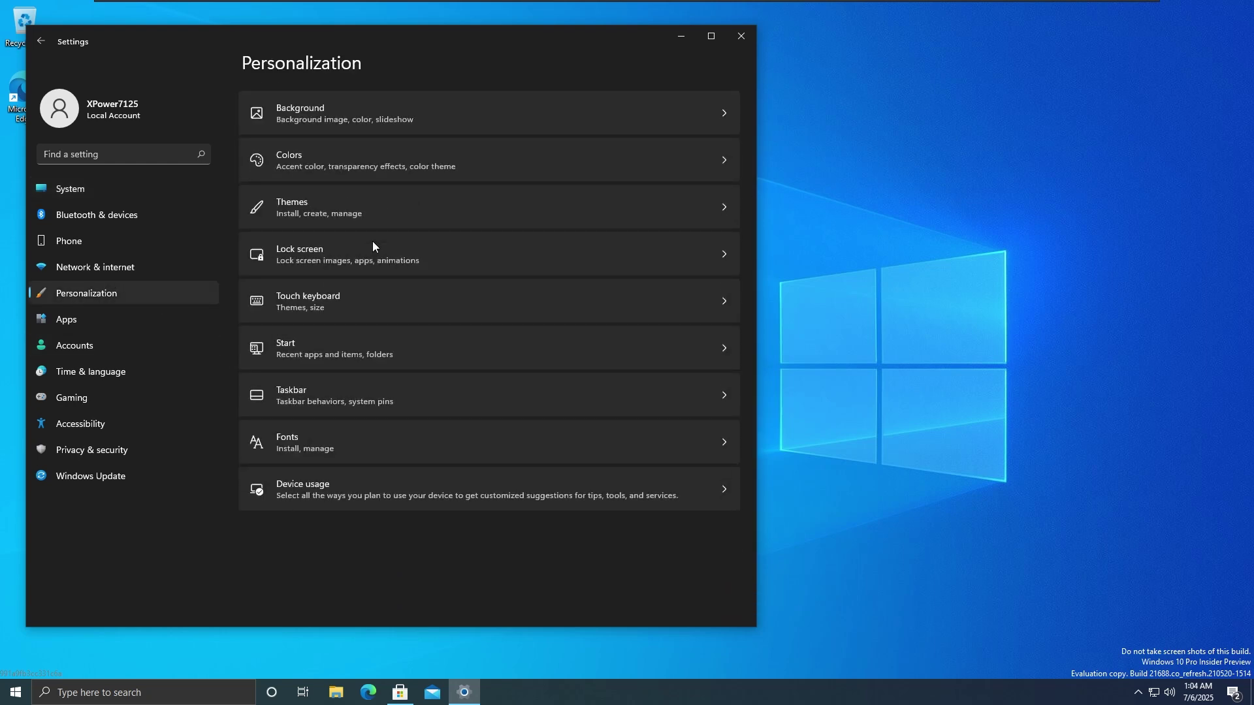
left_click(317, 109)
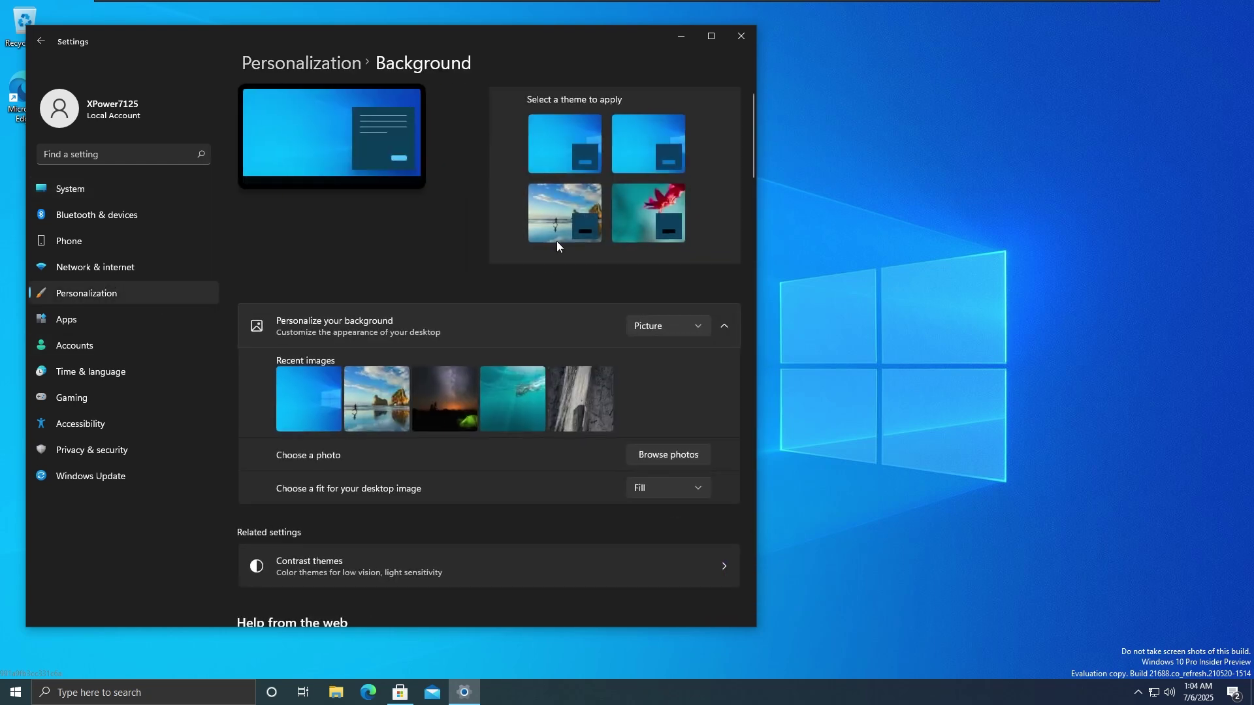
scroll(496, 287, "down", 2)
scroll(482, 311, "up", 2)
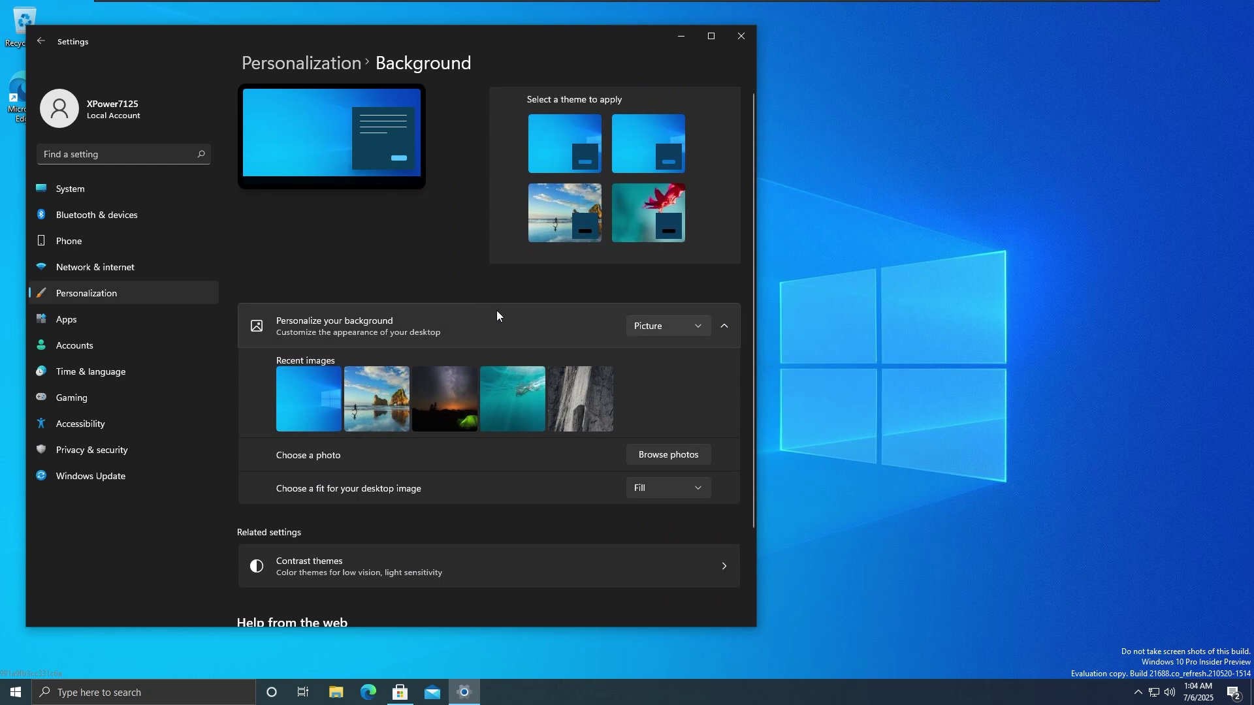
Show the desktop and run winver to view the Windows version information.
key("super+d")
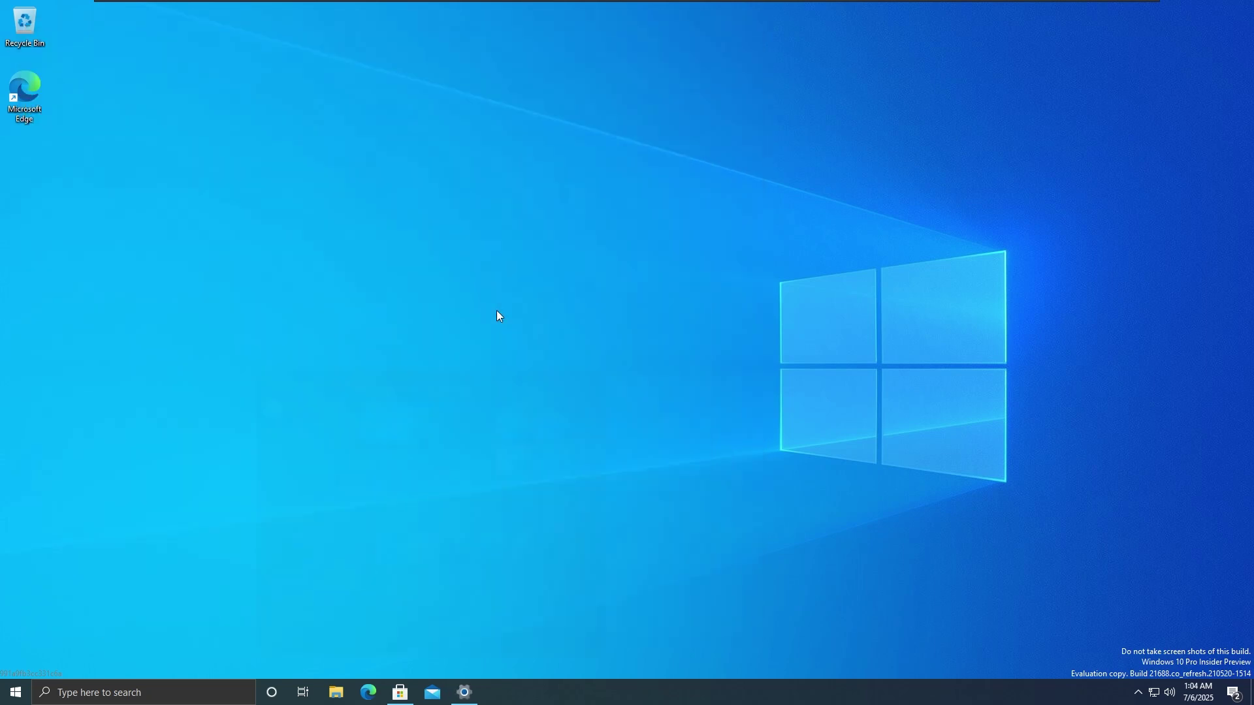
key("super+r")
type("winver")
key("Return")
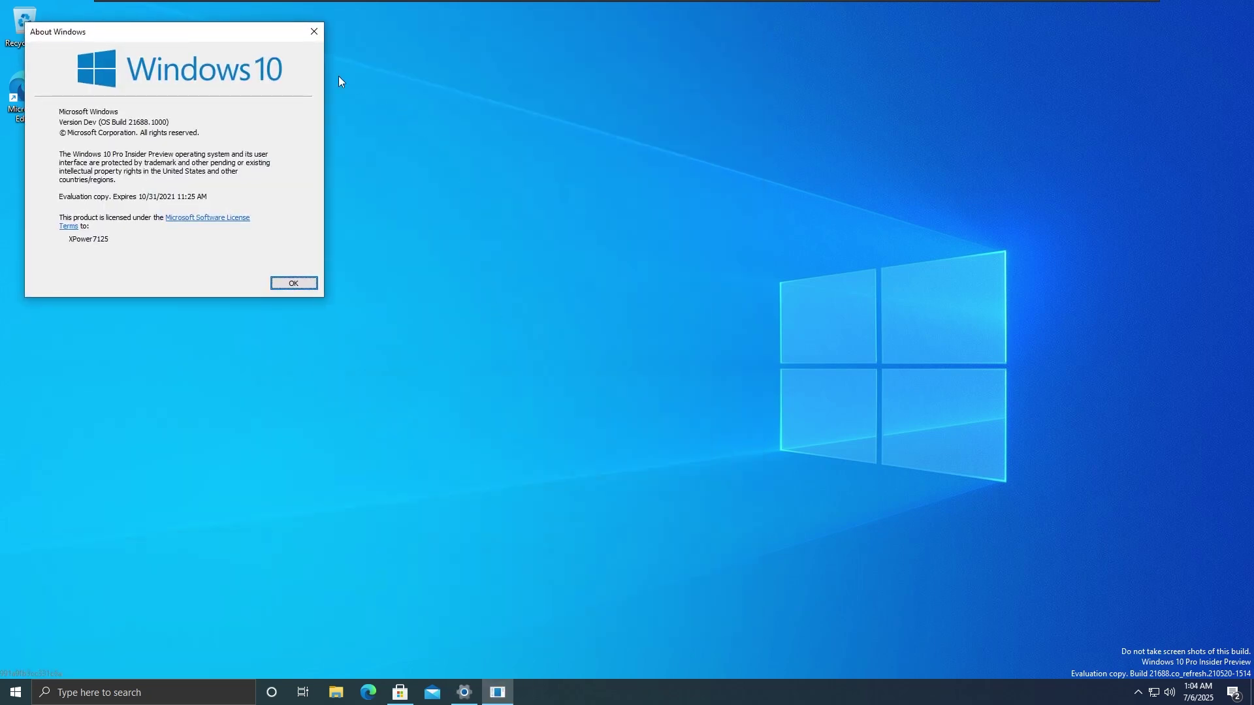
Move the About Windows window to the upper-right area of the desktop and open the Start menu.
left_click_drag(220, 22, 435, 52)
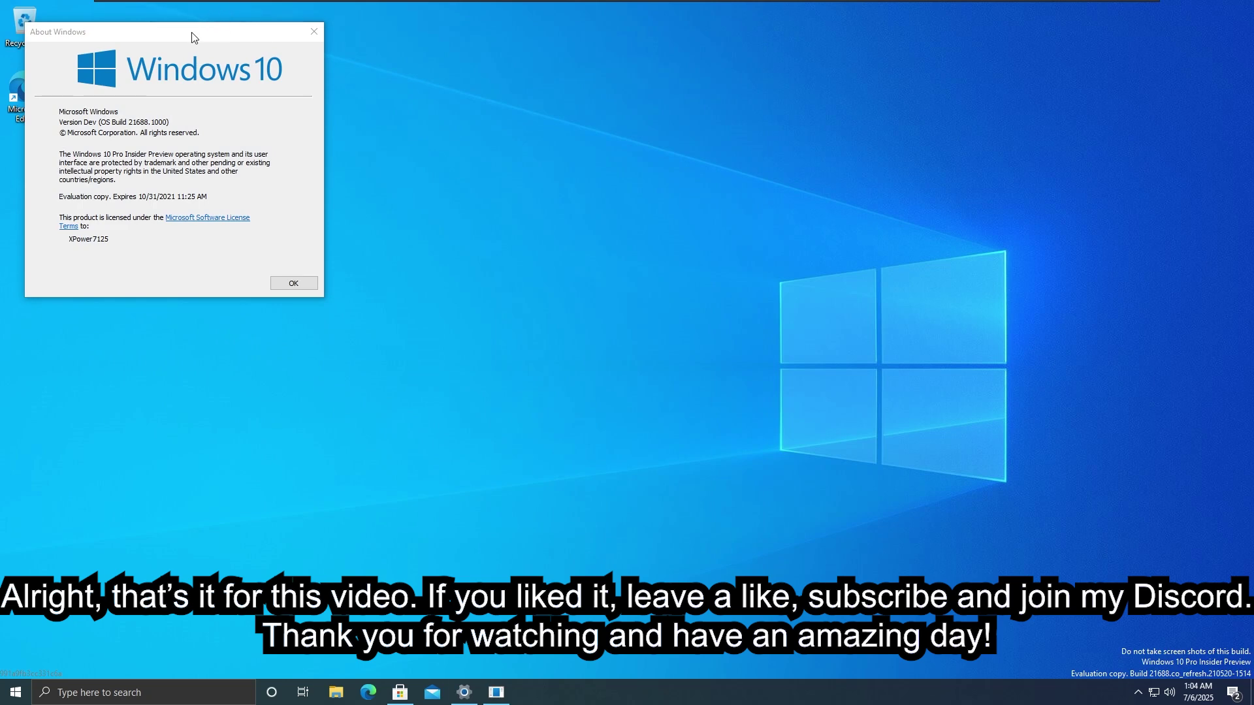
left_click_drag(195, 33, 1068, 44)
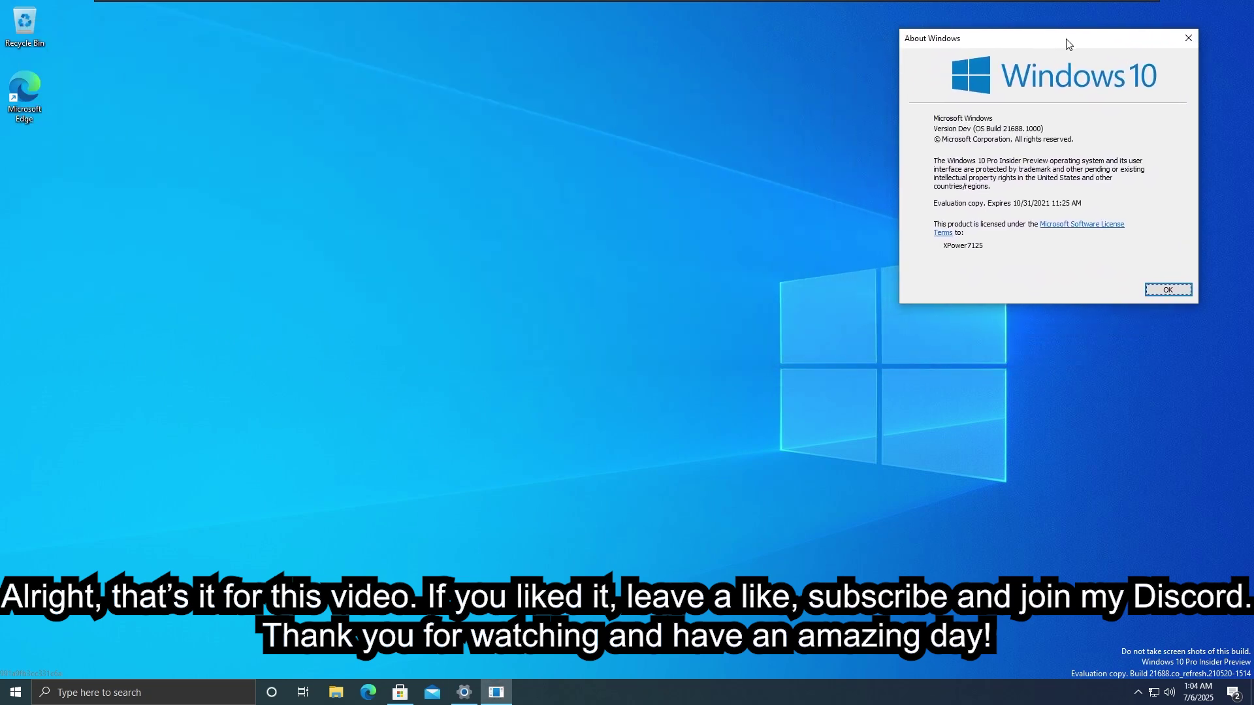
key("super")
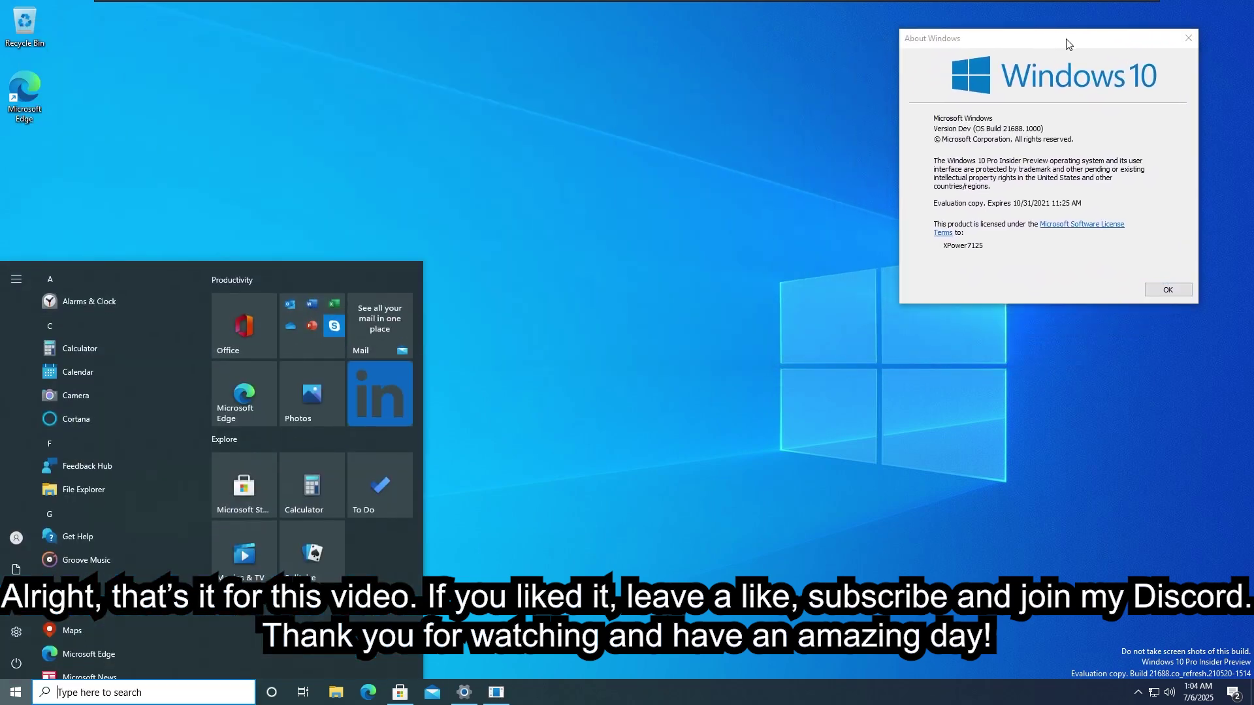